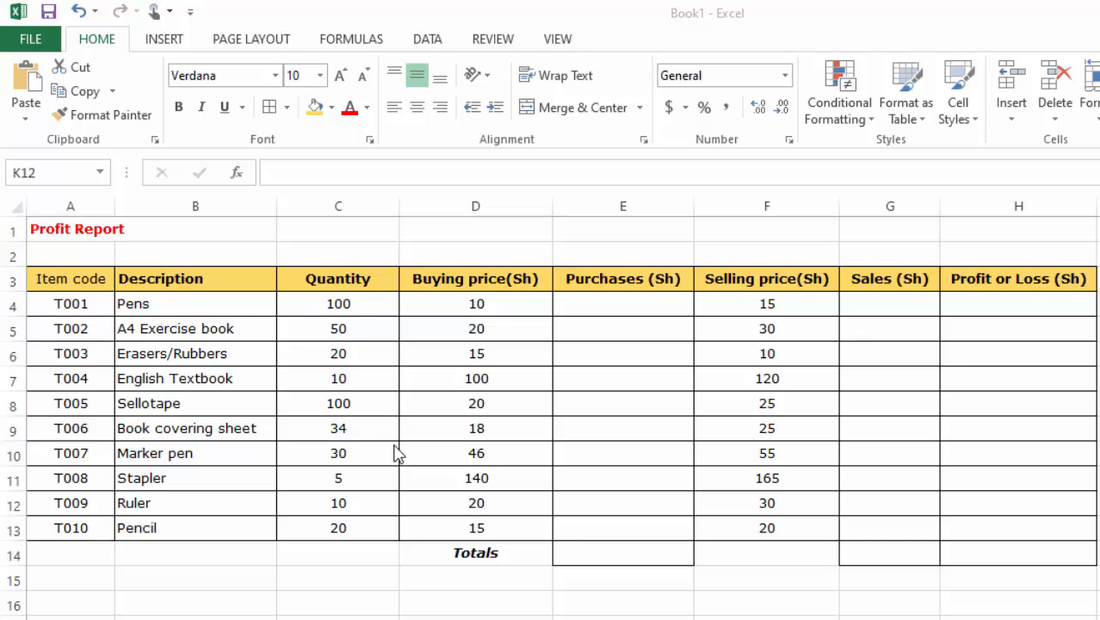
Examine the Profit Report's title, item descriptions and the empty total cell for profit or loss.
left_click(152, 306)
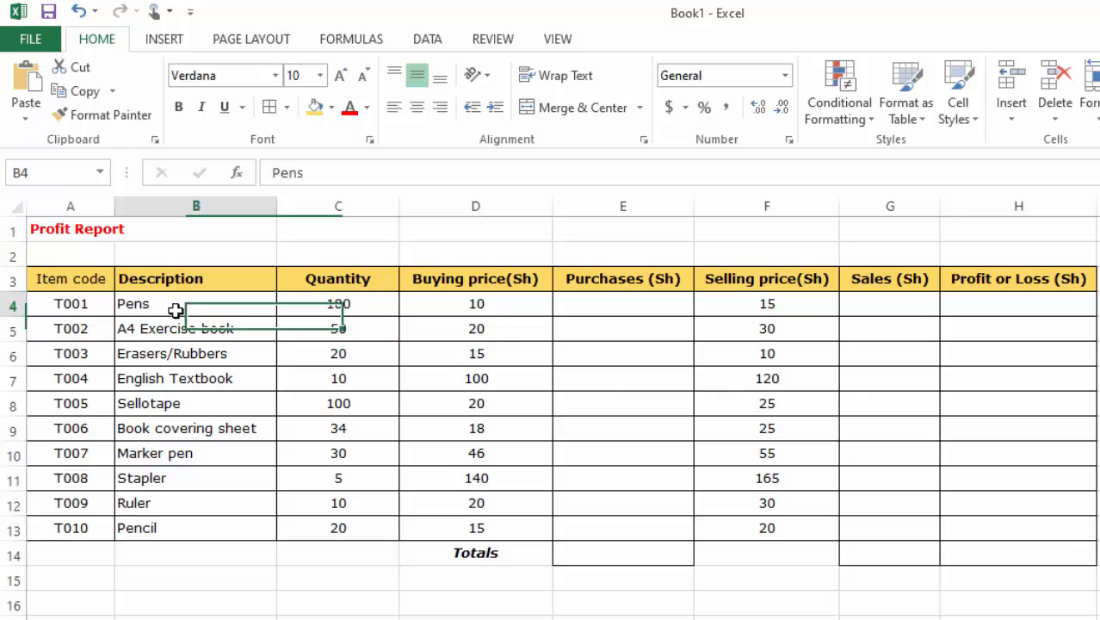
left_click(167, 327)
left_click(162, 358)
left_click(202, 449)
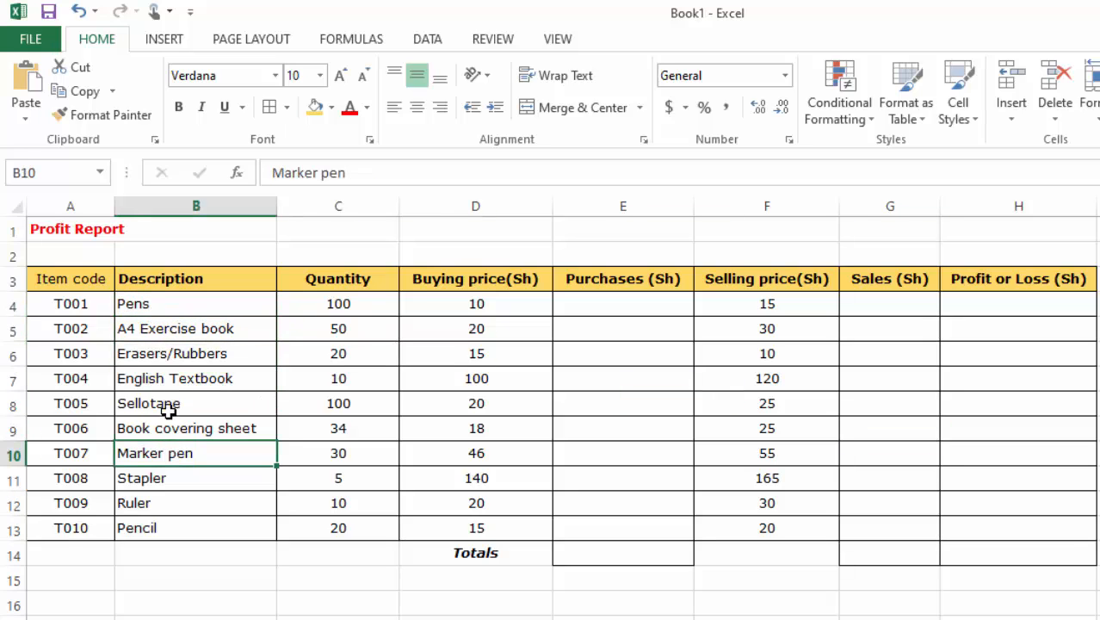
left_click(160, 280)
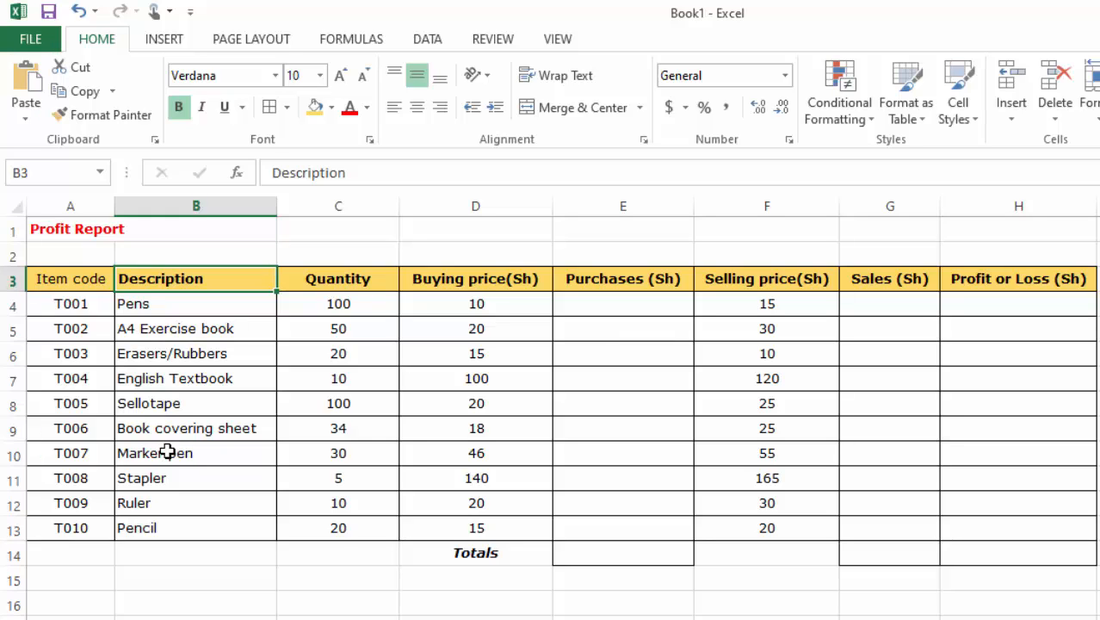
left_click(216, 334)
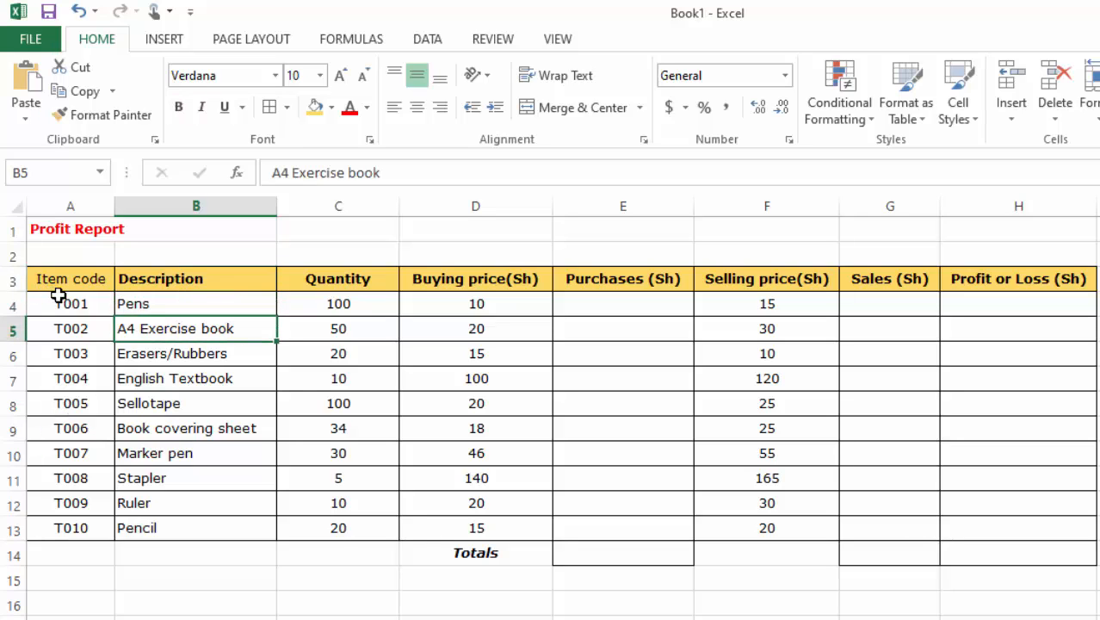
left_click(56, 225)
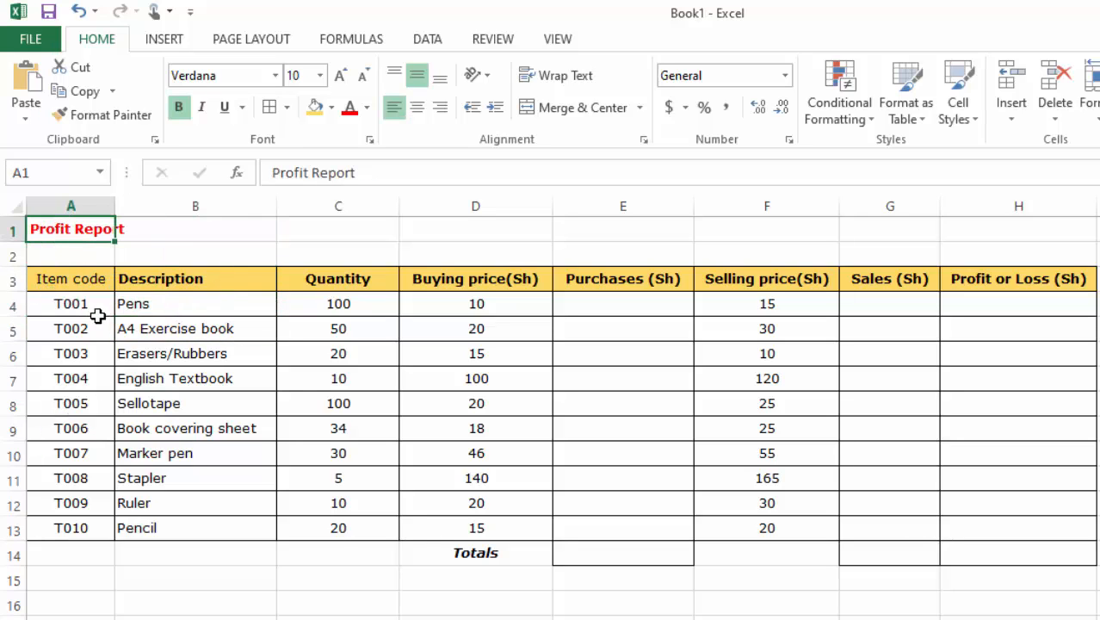
left_click(156, 308)
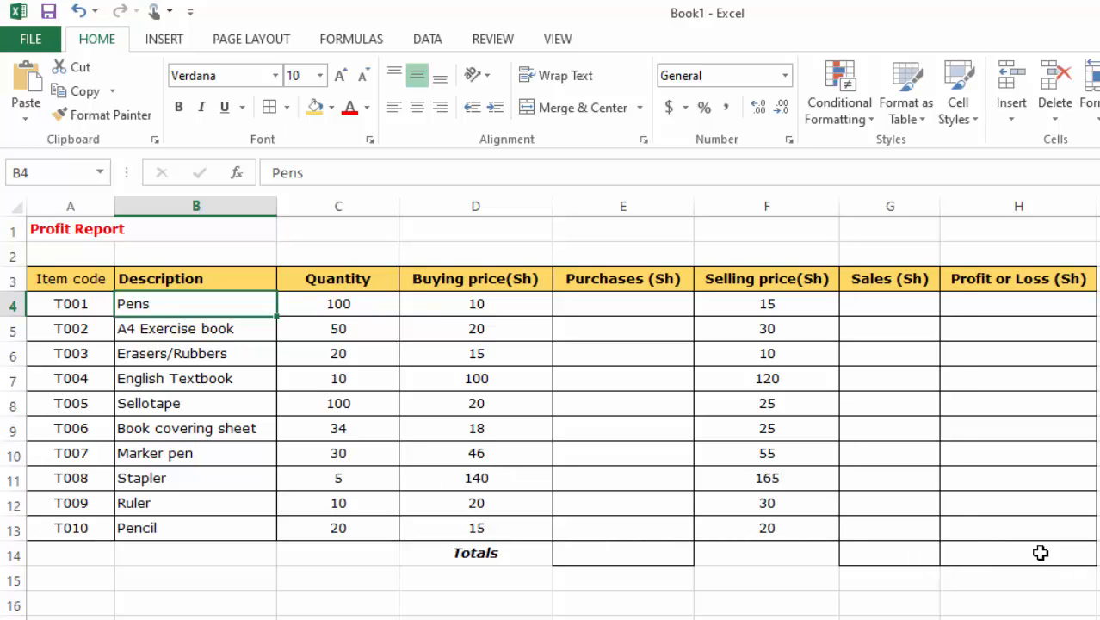
left_click(997, 554)
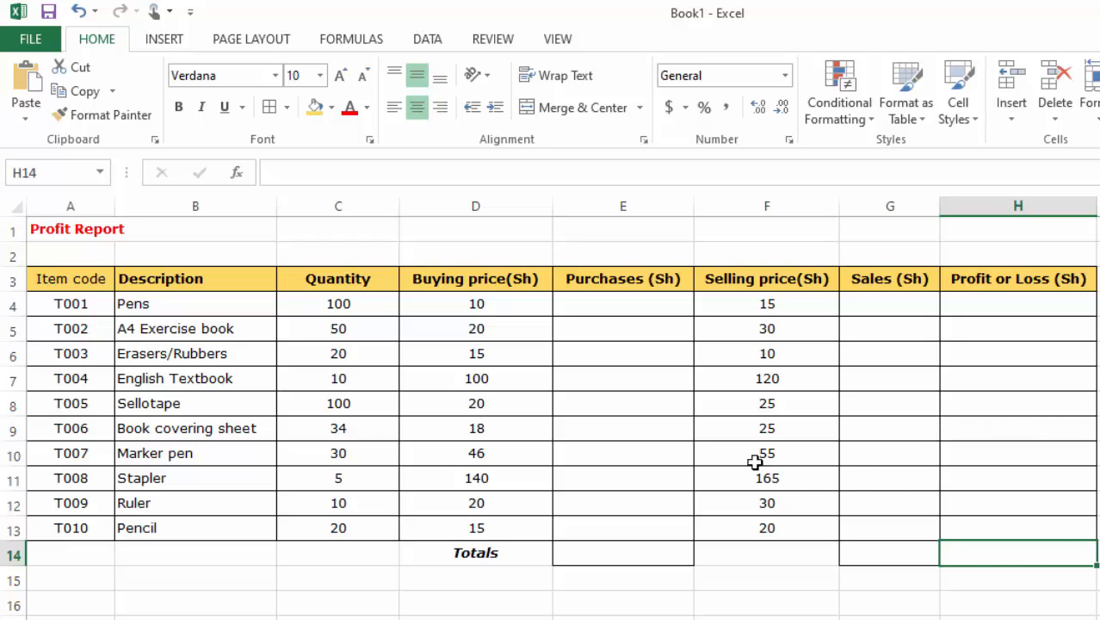
Examine the stock items' codes, descriptions, quantities and buying prices, including the book covering sheet row.
left_click_drag(48, 298, 506, 527)
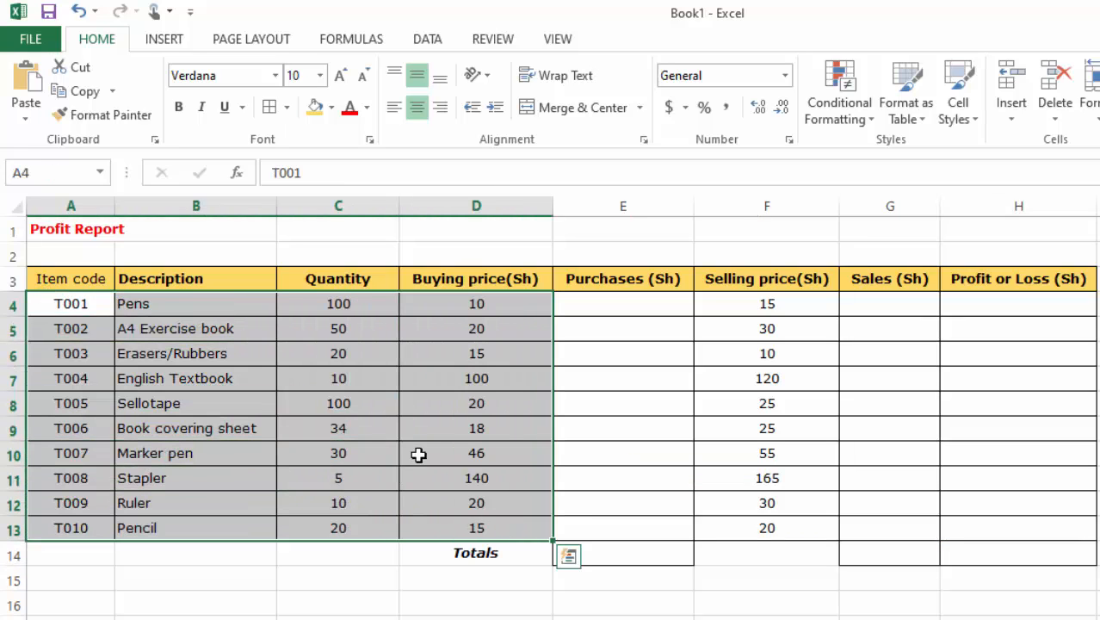
left_click(136, 307)
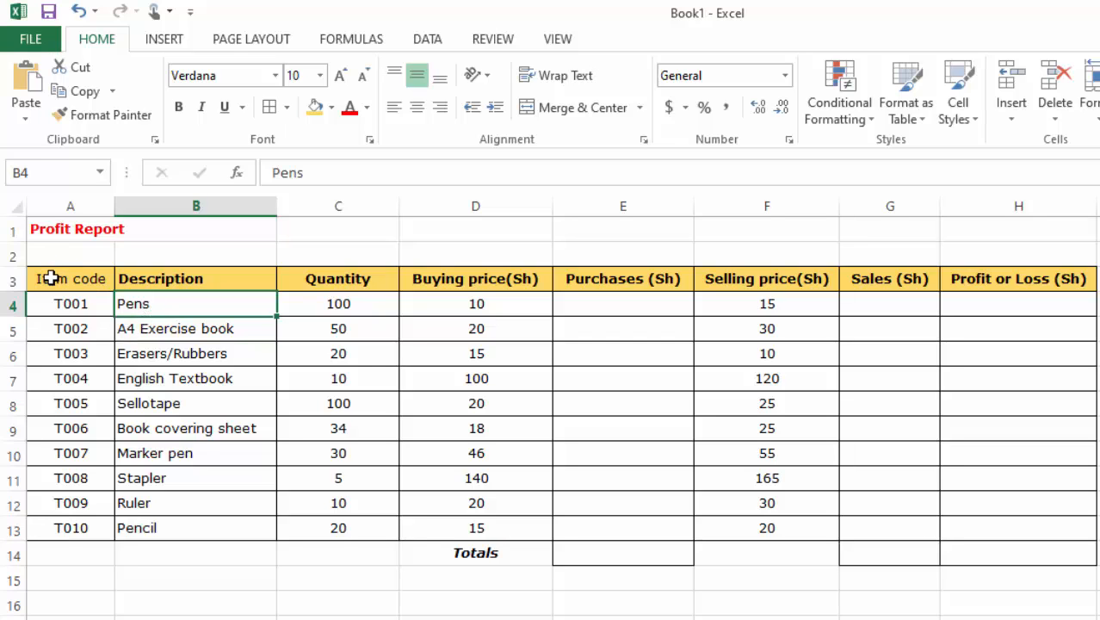
left_click_drag(51, 277, 444, 534)
left_click(117, 306)
left_click_drag(339, 302, 347, 531)
key("Left")
left_click(317, 312)
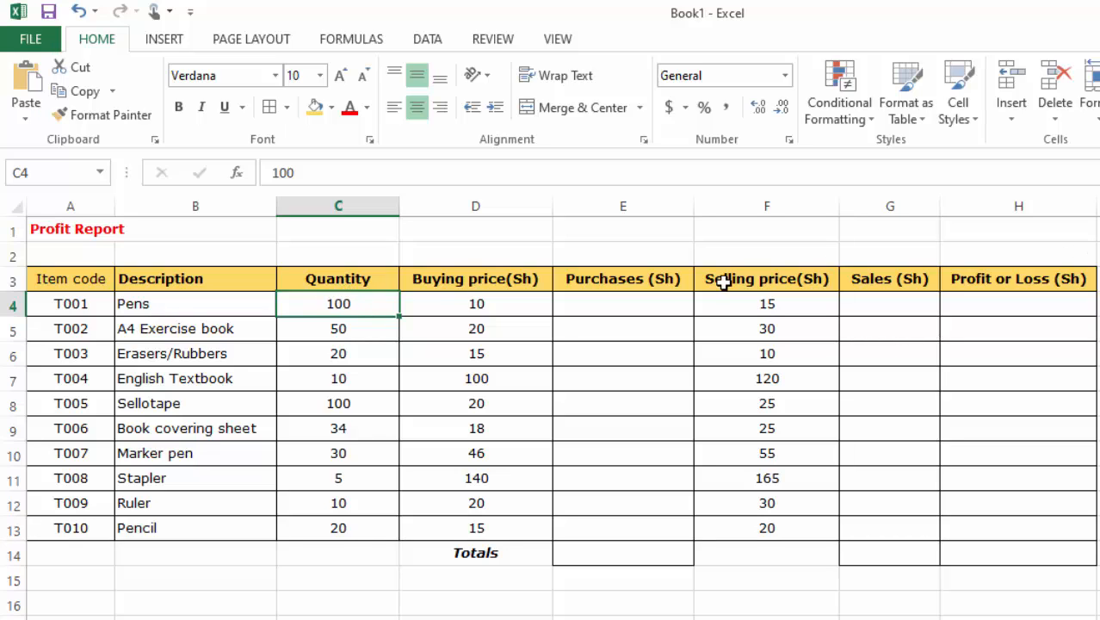
left_click(172, 427)
left_click(340, 428)
type("34")
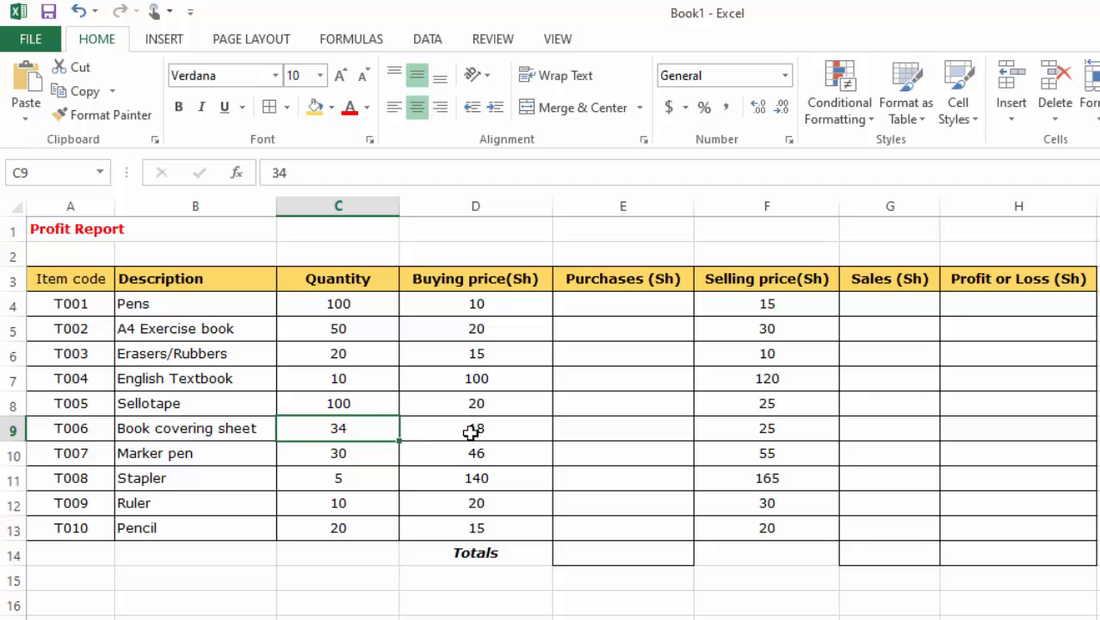
left_click(445, 297)
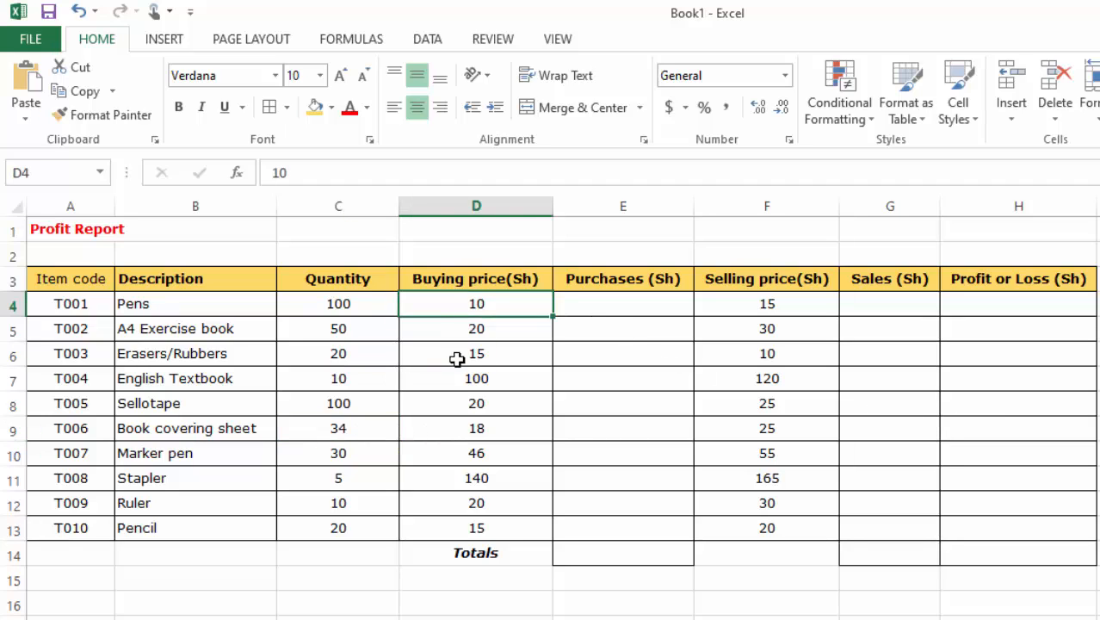
left_click(457, 355)
left_click(983, 435)
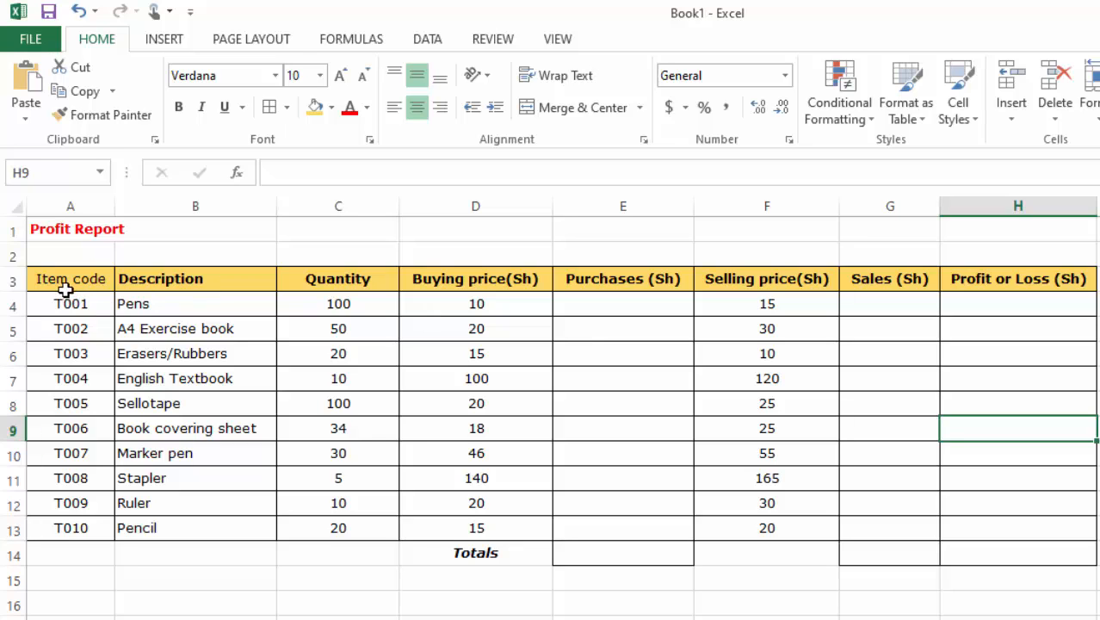
Review the extent of the whole table, A3:H14, from the column headings through the Totals row.
mouse_move(62, 282)
left_mouse_down()
mouse_move(631, 394)
mouse_move(975, 531)
mouse_move(1043, 572)
mouse_move(1044, 554)
left_mouse_up()
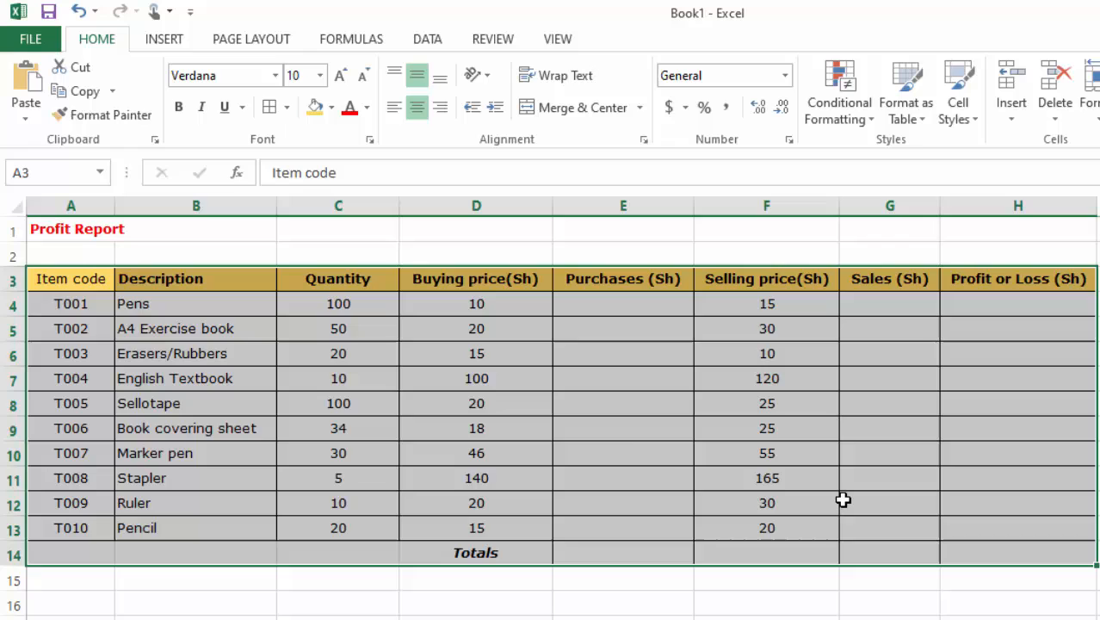
left_click(127, 328)
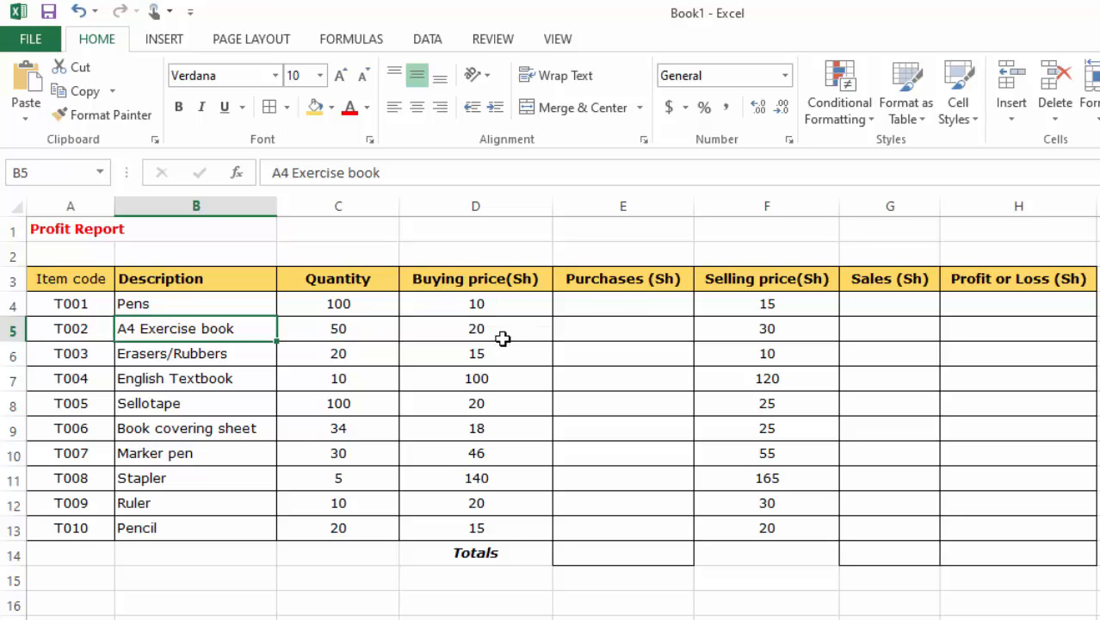
left_click_drag(54, 277, 1007, 548)
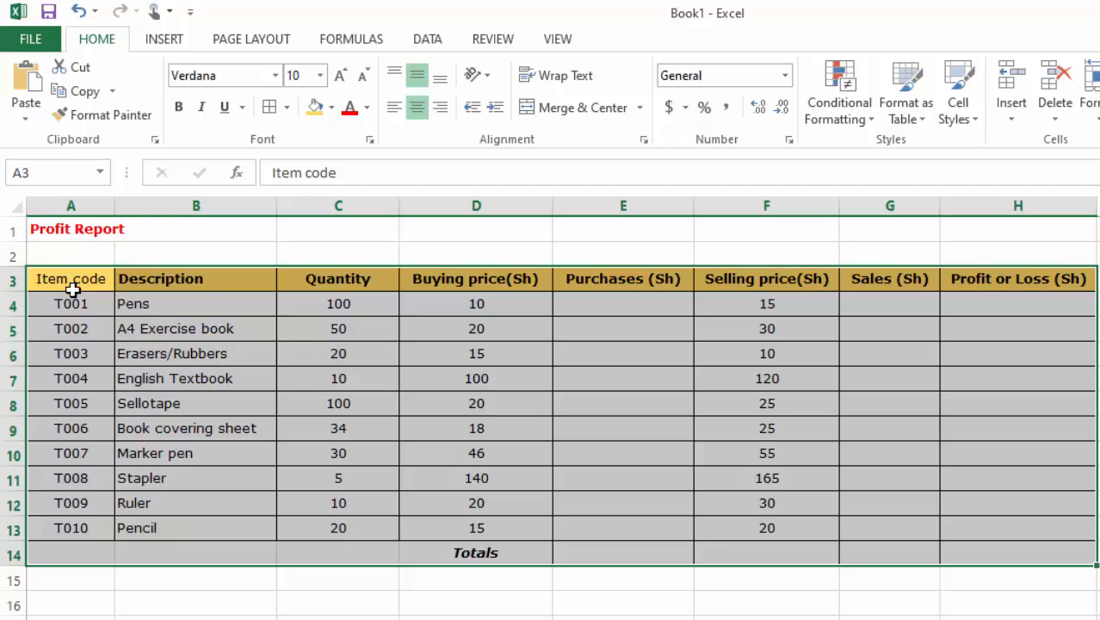
left_click_drag(66, 284, 1059, 558)
Wrap the Buying price(Sh) heading onto two lines by narrowing column D and making row 3 taller.
left_click(509, 284)
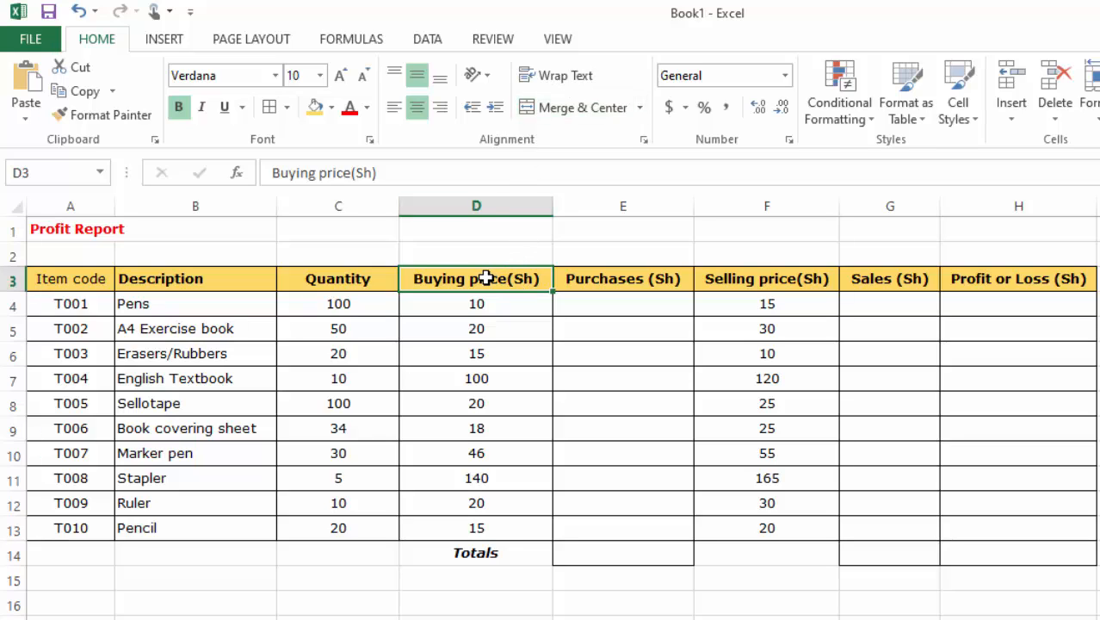
left_click(551, 74)
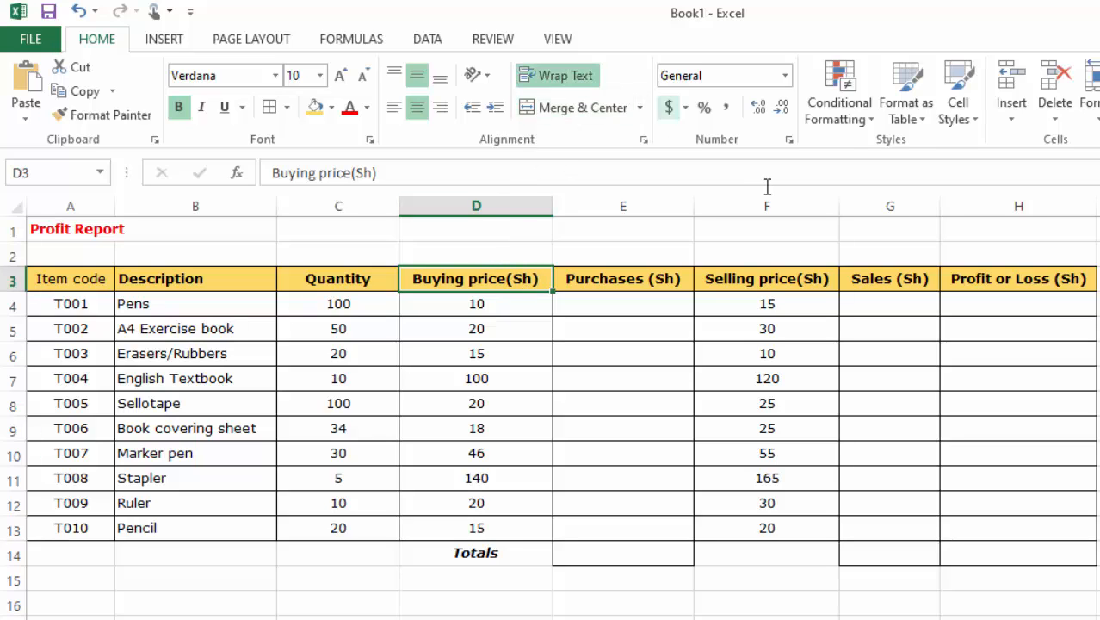
left_click(554, 75)
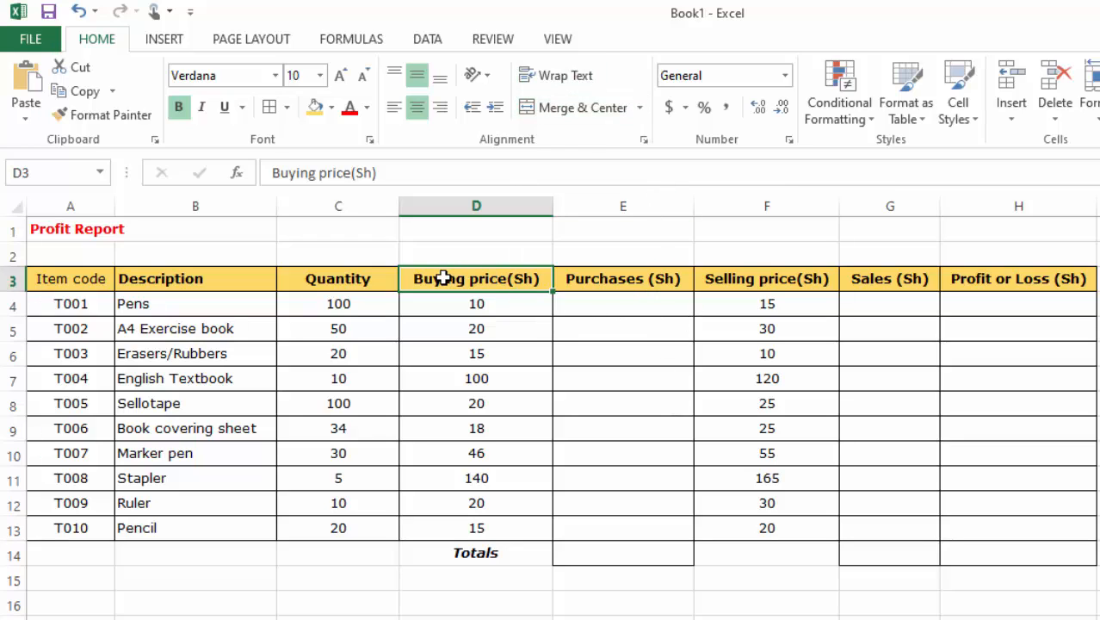
left_click(558, 77)
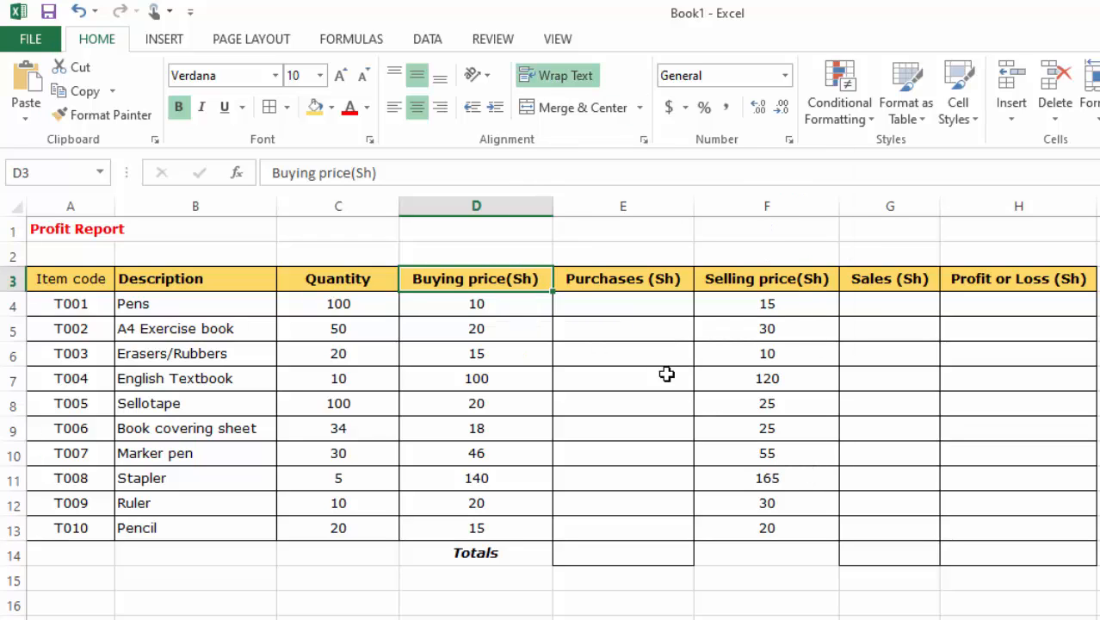
left_click_drag(552, 202, 499, 197)
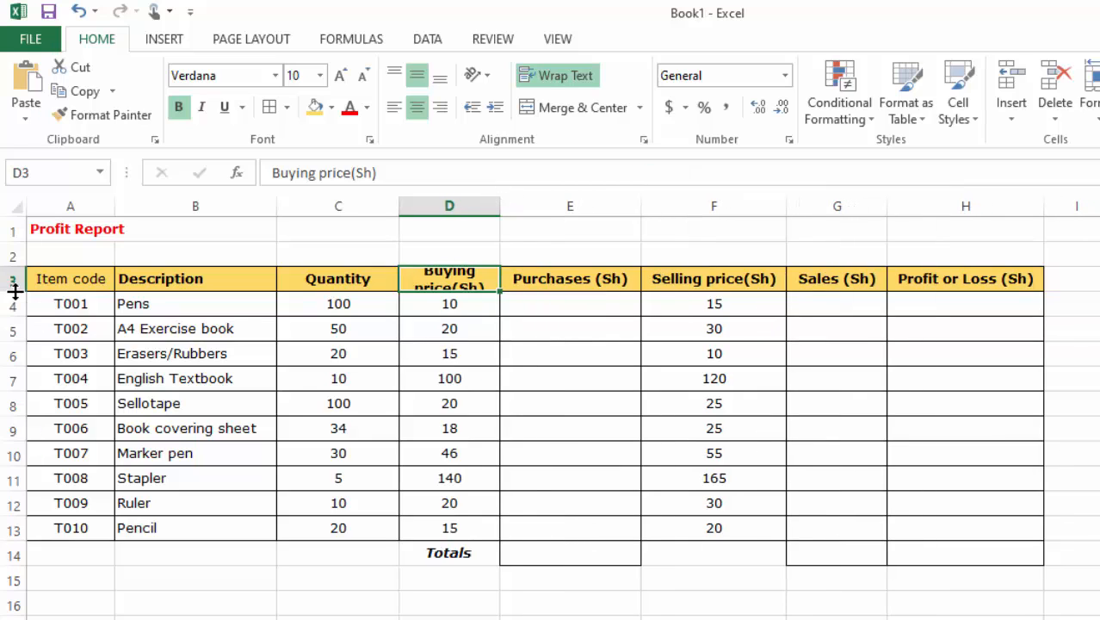
left_click_drag(15, 292, 7, 313)
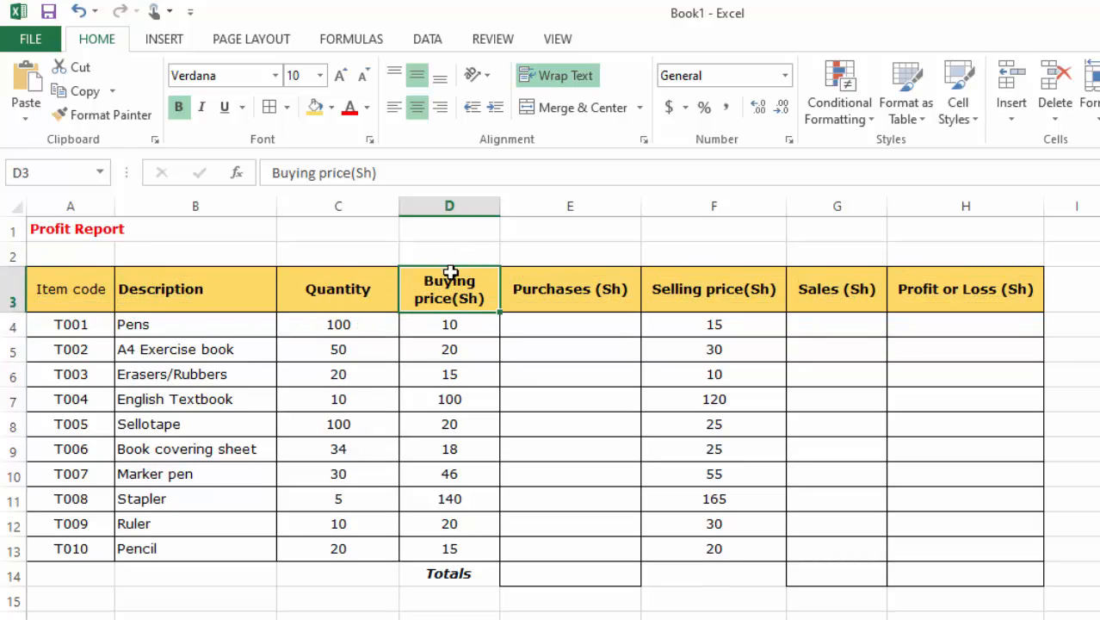
Left-align the buying price heading in D3 and insert a space before (Sh) so it reads "Buying price (Sh)".
left_click(395, 112)
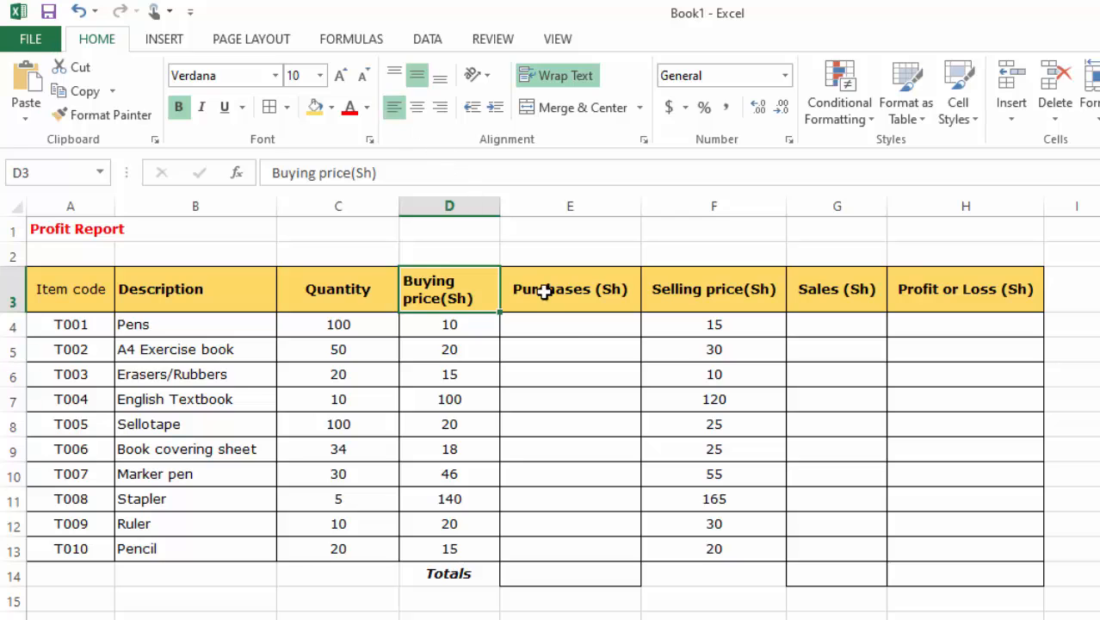
double_click(441, 298)
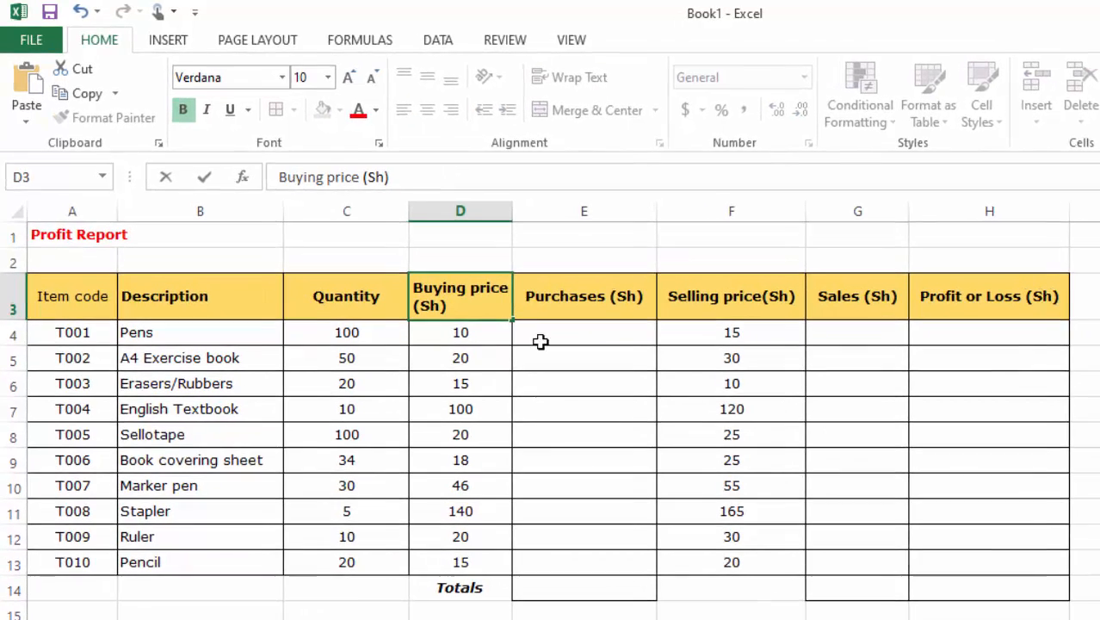
left_click(565, 287)
Narrow the Purchases (Sh) column so that it fits its heading closely.
left_click(775, 393)
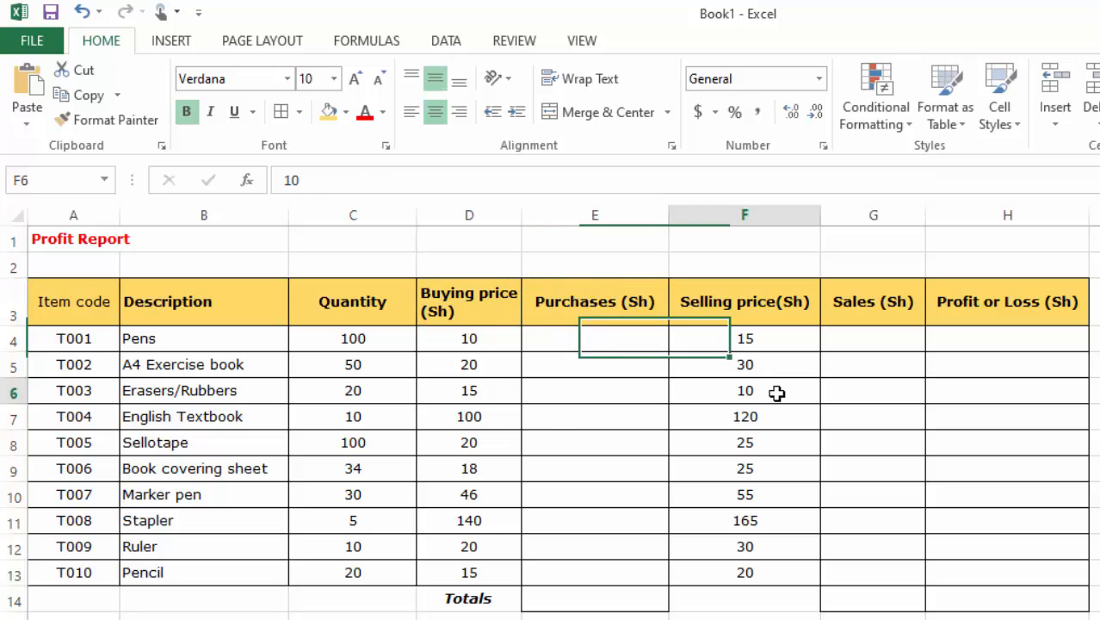
left_click(608, 294)
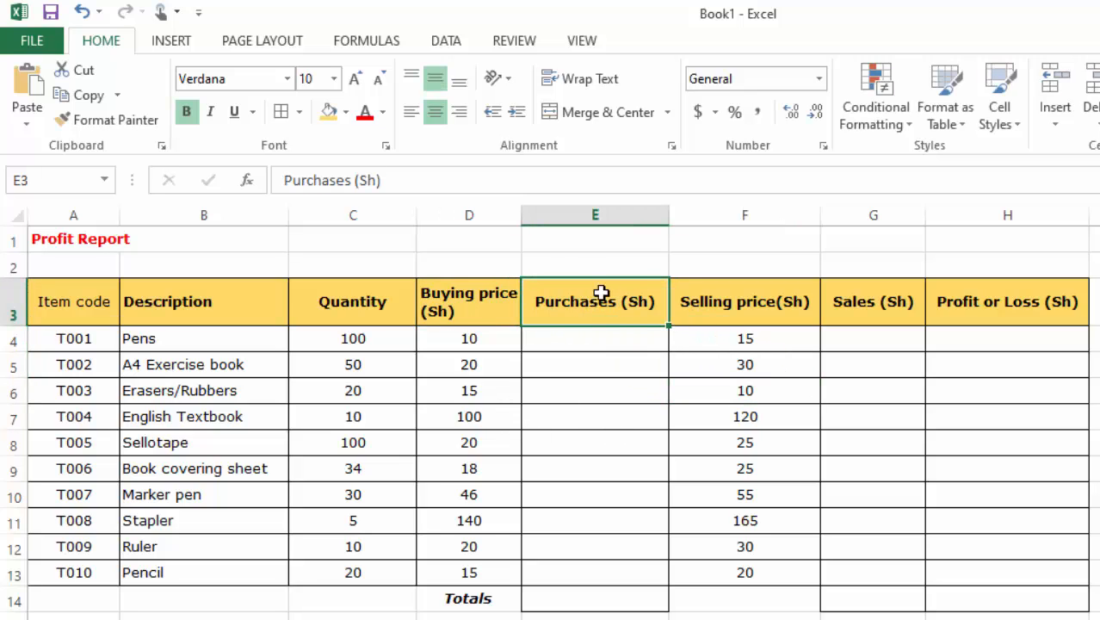
left_click_drag(664, 209, 649, 215)
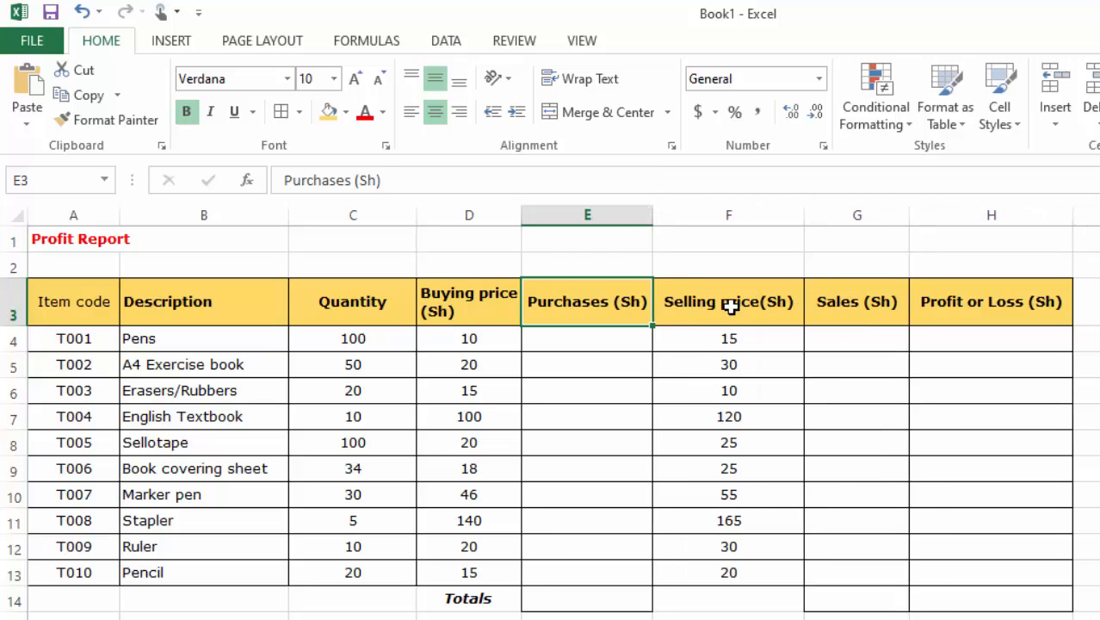
Wrap the Selling price(Sh) heading onto two lines in a narrower column F and left-align it.
left_click(725, 303)
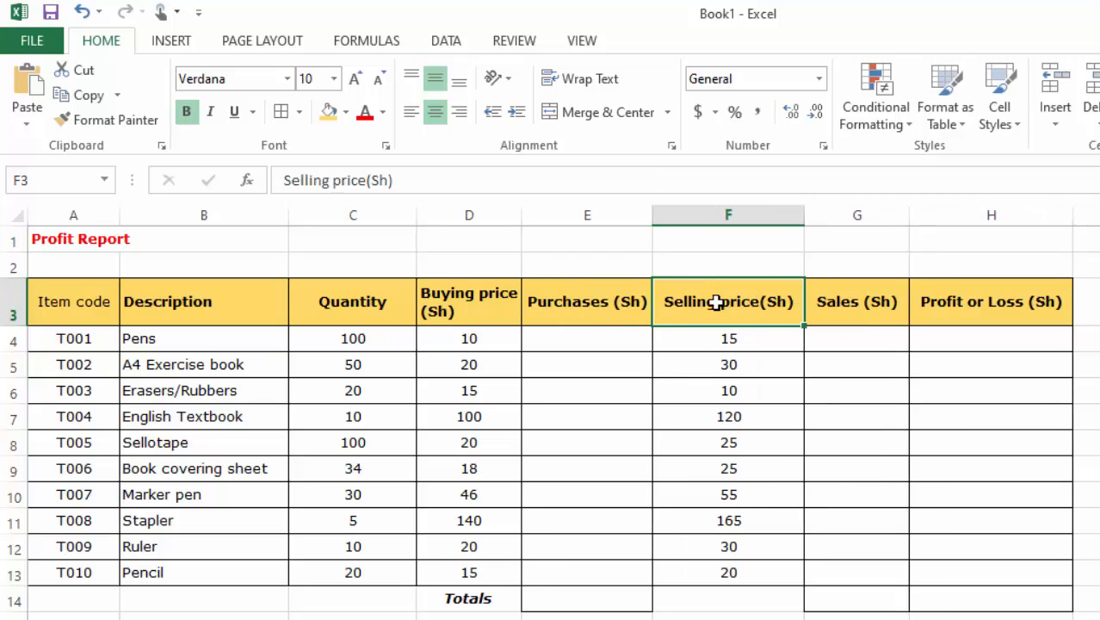
left_click(603, 82)
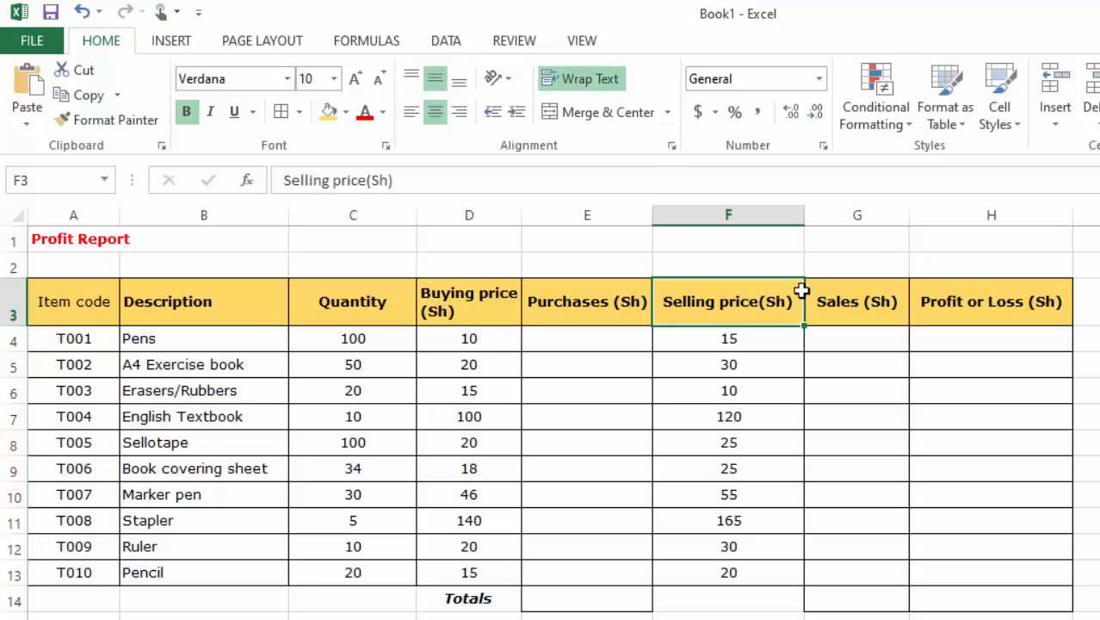
left_click_drag(793, 209, 775, 223)
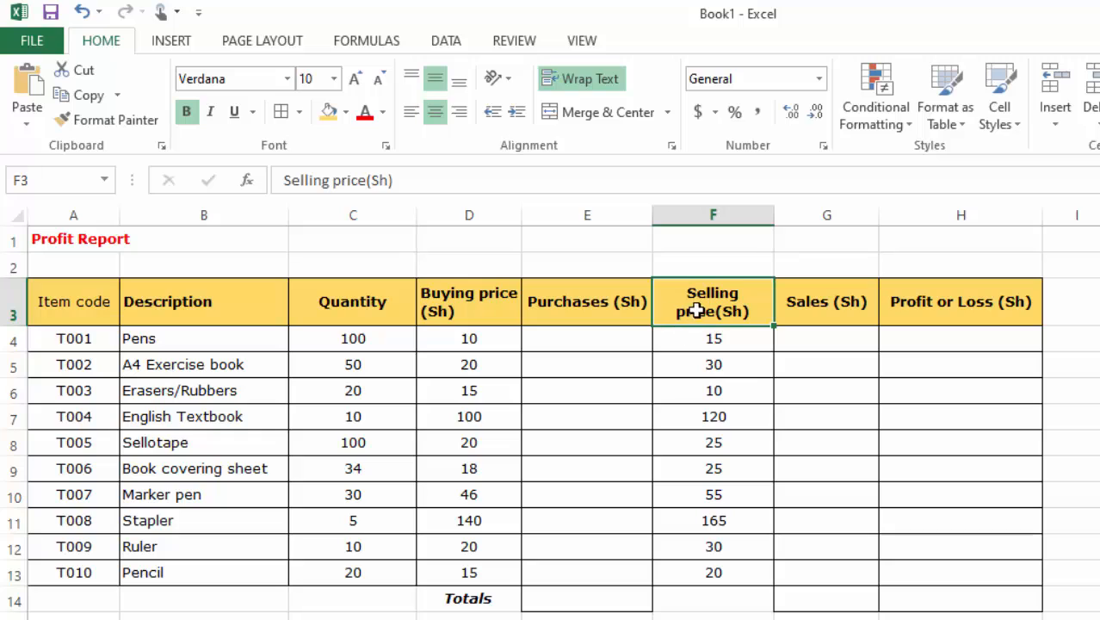
left_click(411, 112)
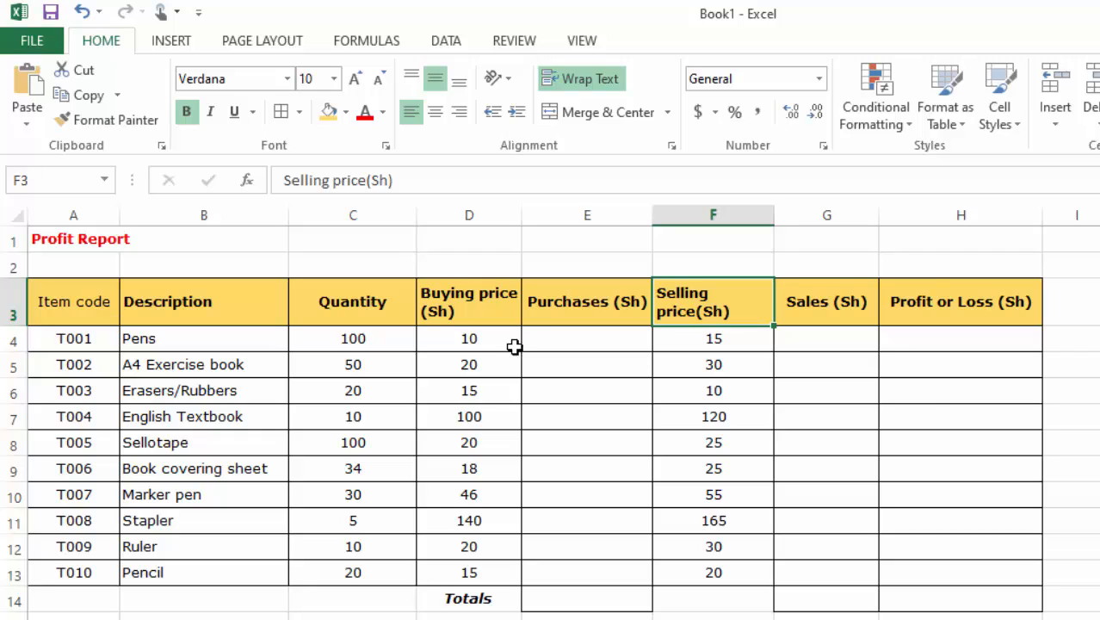
Narrow the Sales (Sh) column to its heading and reduce the Selling price(Sh) column's width further.
left_click(850, 289)
left_click_drag(877, 214, 857, 215)
left_click_drag(774, 214, 747, 215)
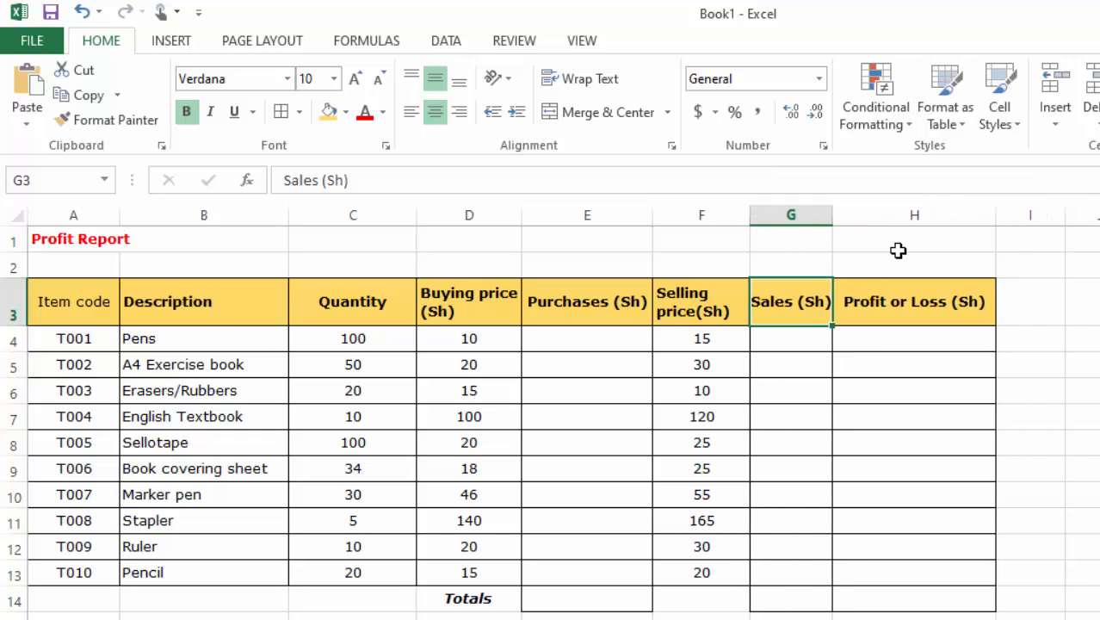
Widen the Sales (Sh) column slightly, and wrap the Profit or Loss (Sh) heading onto two lines in a narrower column H.
left_click(889, 298)
left_click_drag(834, 216, 846, 215)
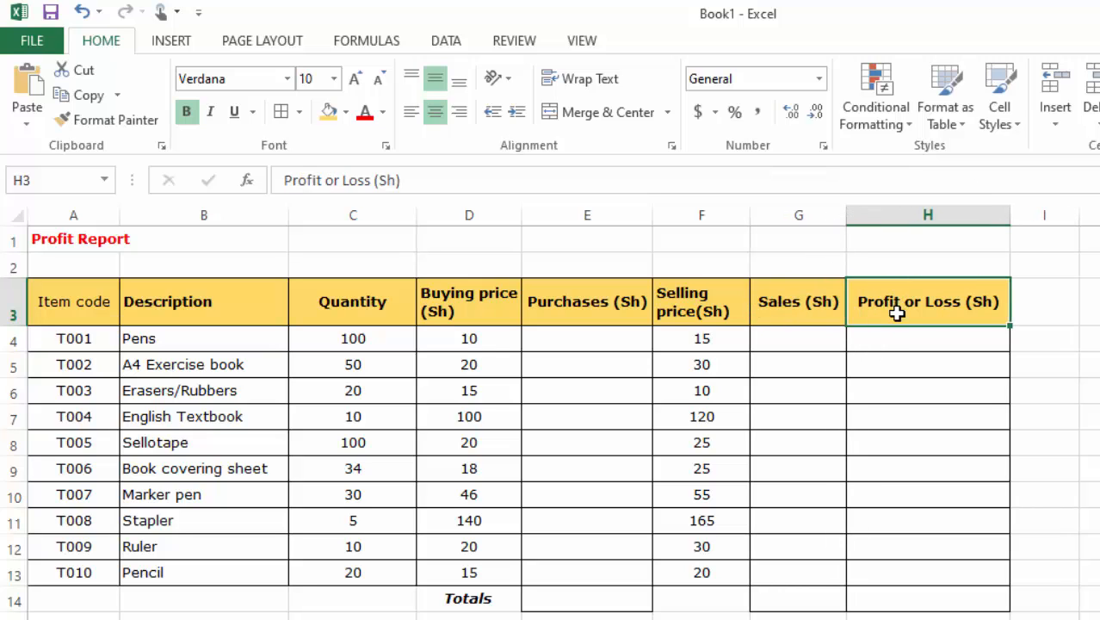
left_click(594, 79)
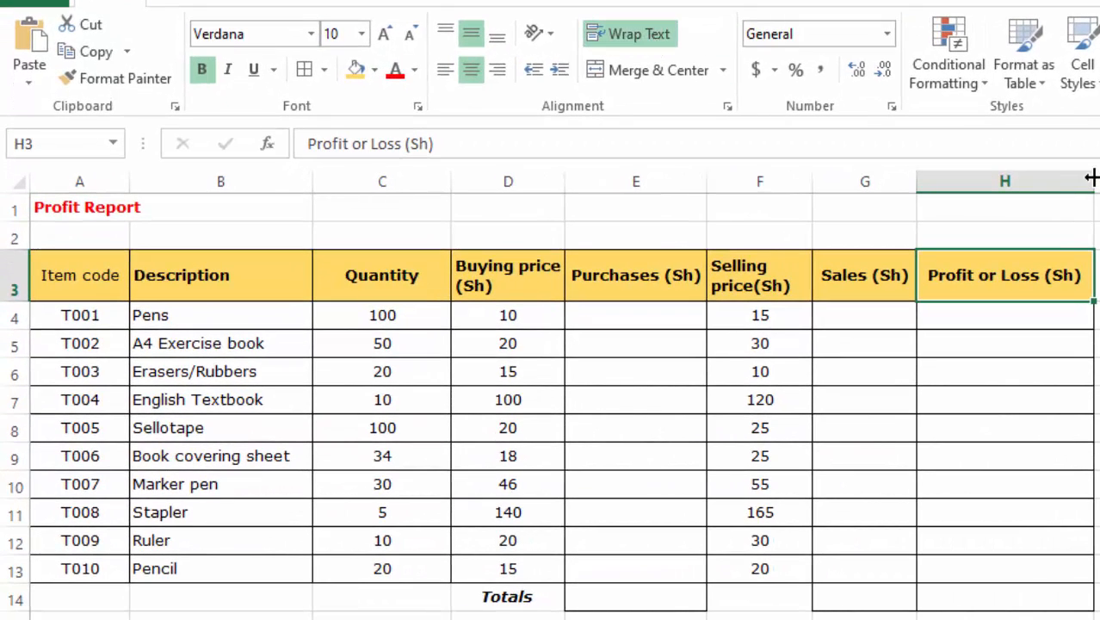
left_click_drag(1093, 177, 1046, 177)
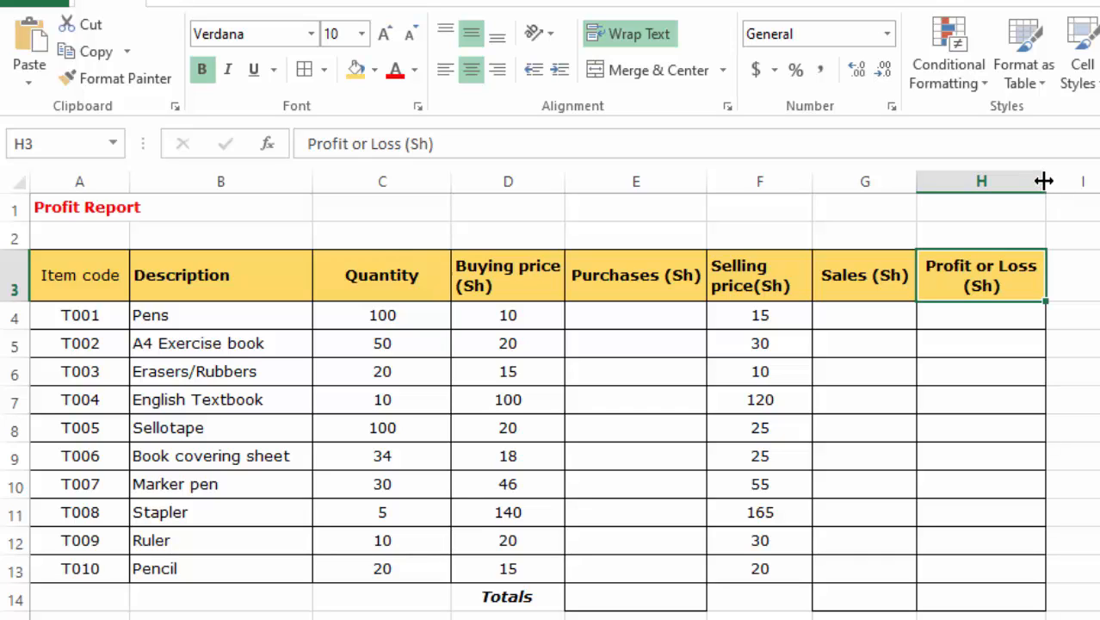
Narrow the Profit or Loss (Sh) column further and left-align its two-line heading in H3.
left_click_drag(1044, 179, 1025, 180)
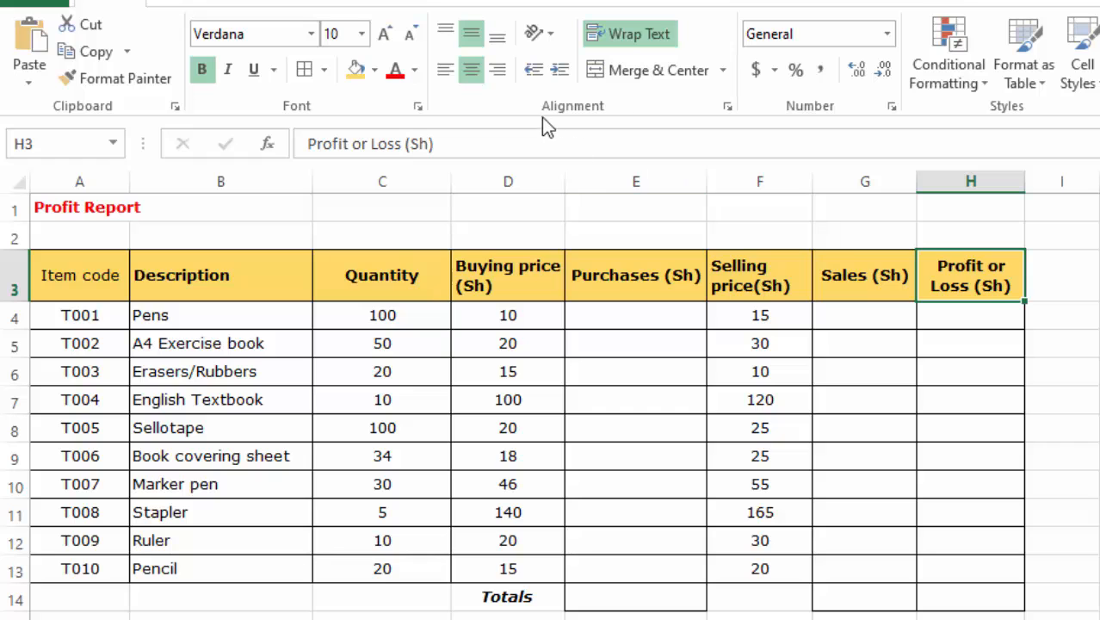
left_click(444, 74)
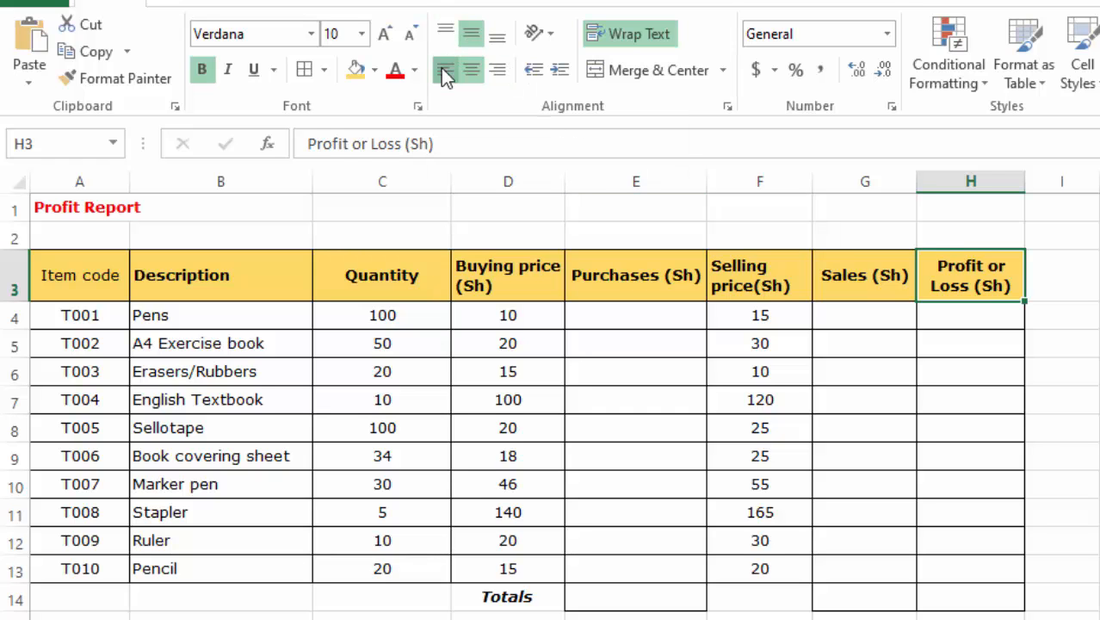
left_click(1090, 275)
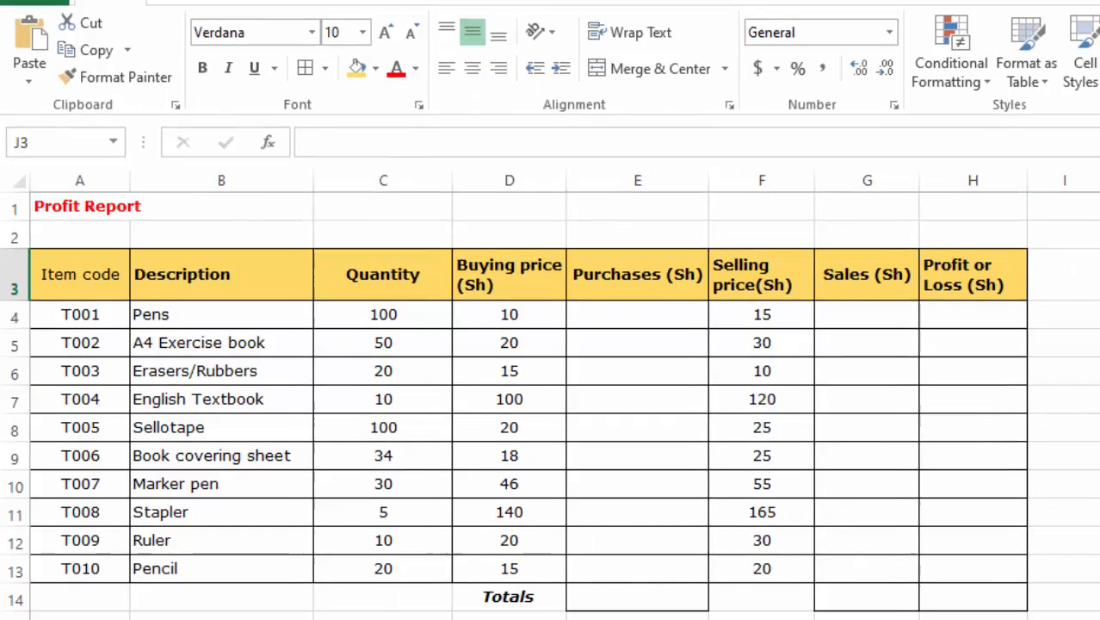
Narrow the Quantity column so that it fits its heading closely.
left_click(360, 279)
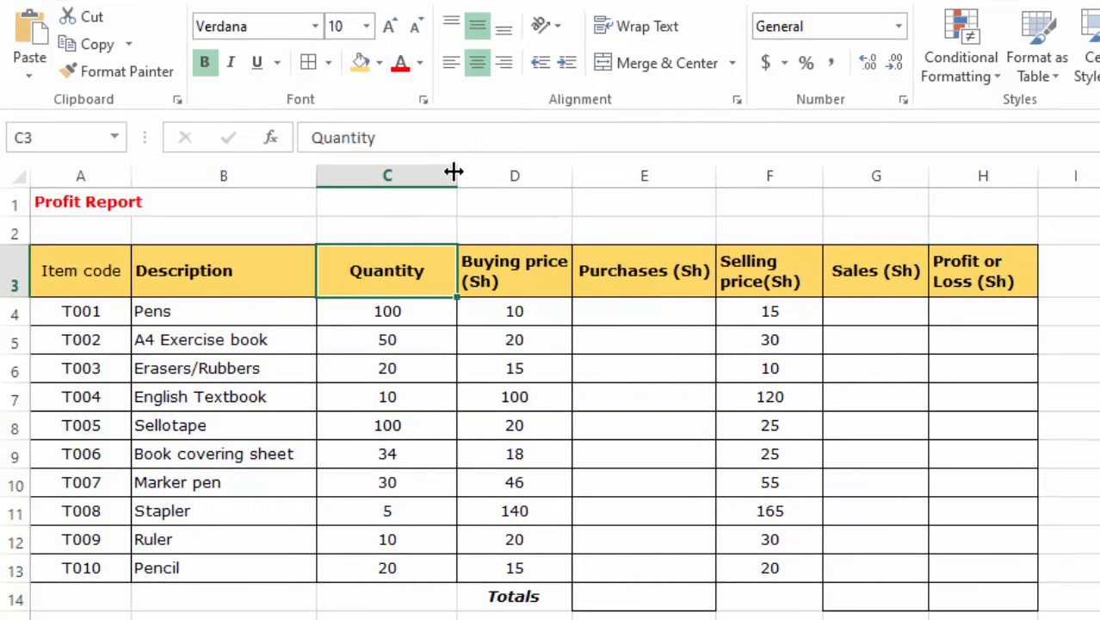
left_click_drag(454, 172, 420, 177)
left_click_drag(420, 178, 419, 179)
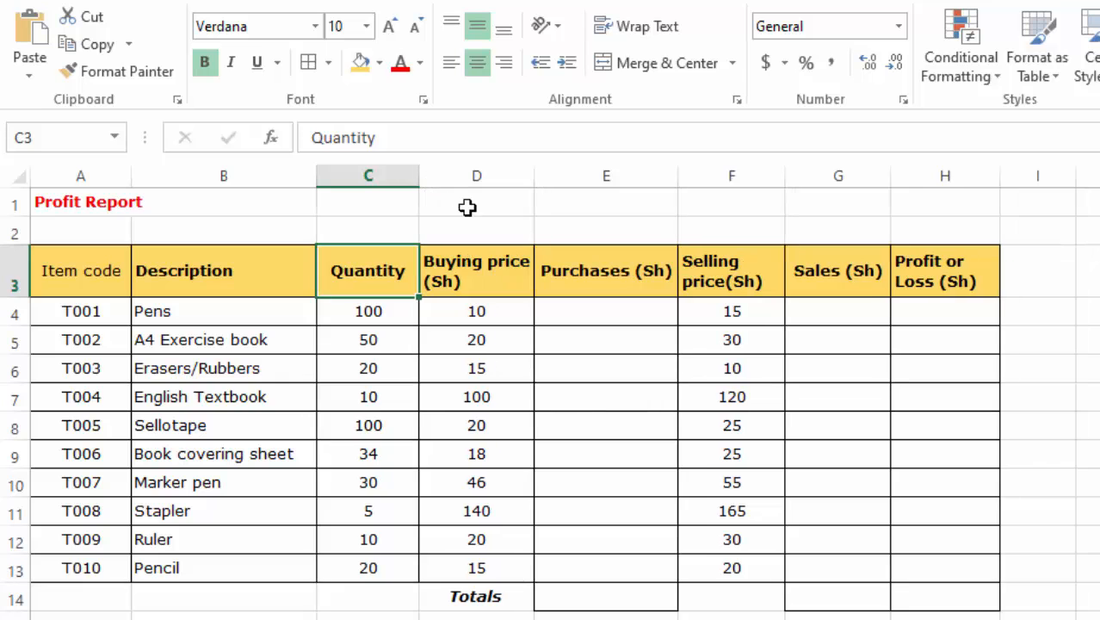
left_click(1090, 274)
left_click(607, 204)
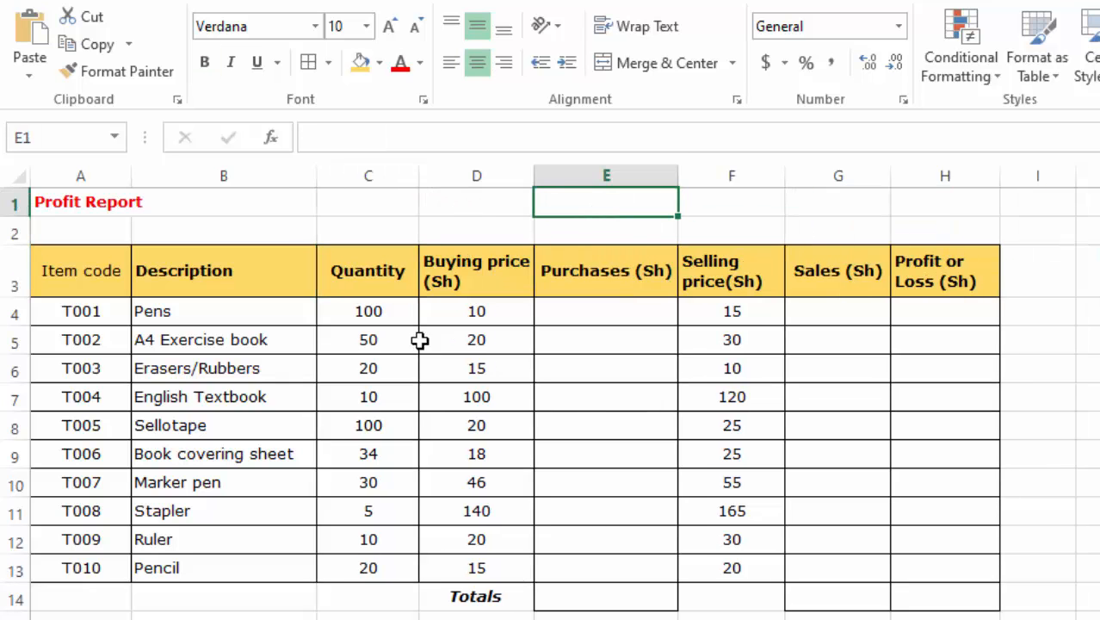
Make the Item code heading in A3 bold to match the other table headings.
left_click(276, 263)
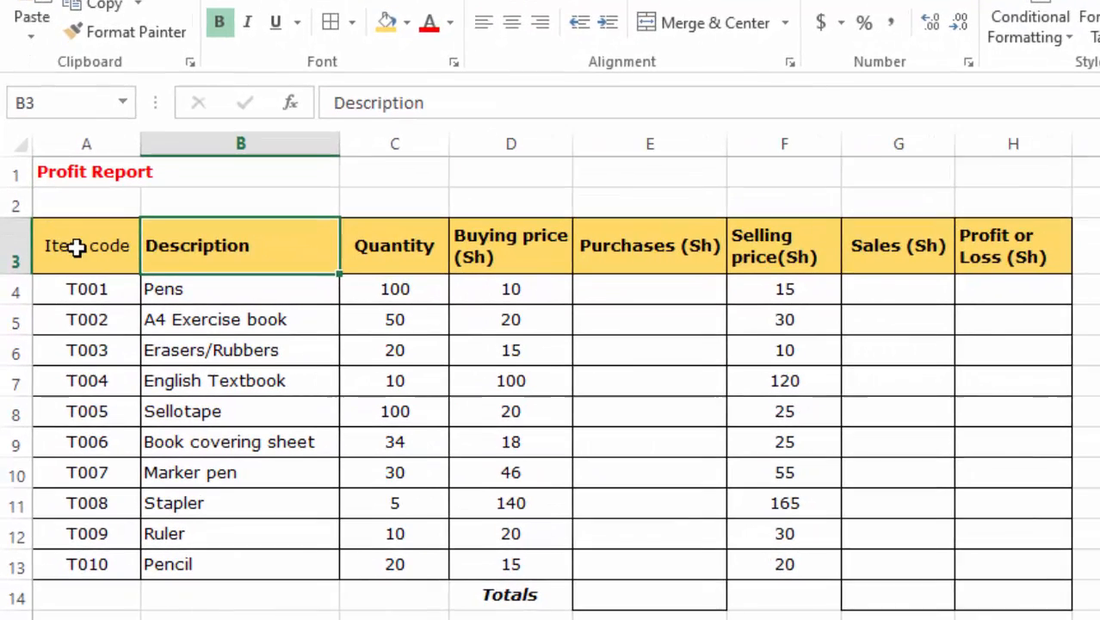
left_click(72, 260)
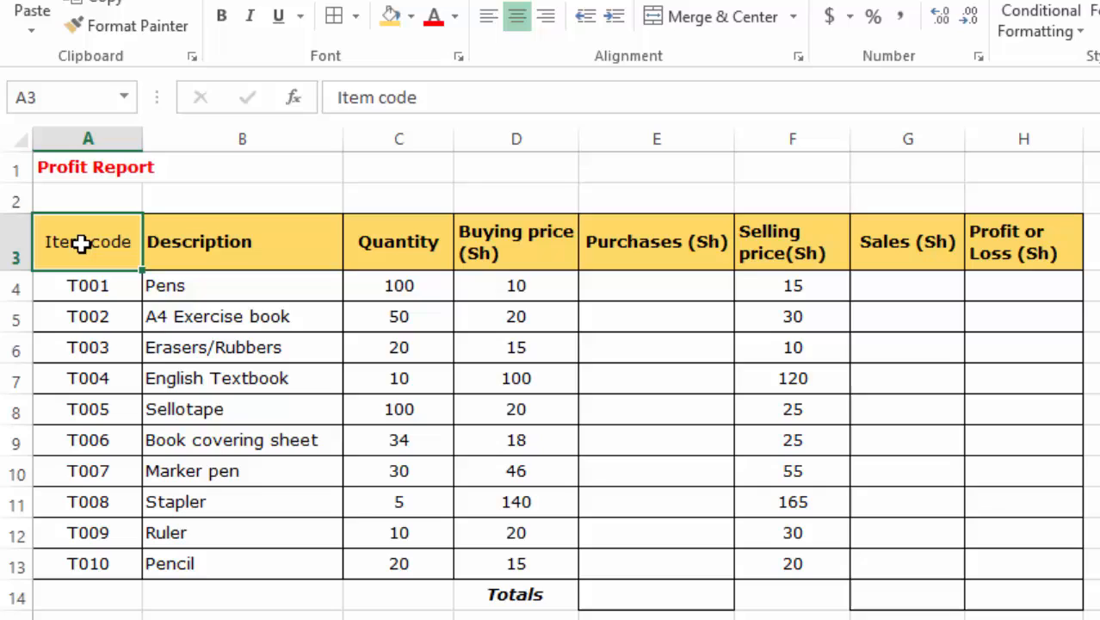
left_click(222, 15)
left_click(292, 190)
left_click(1098, 410)
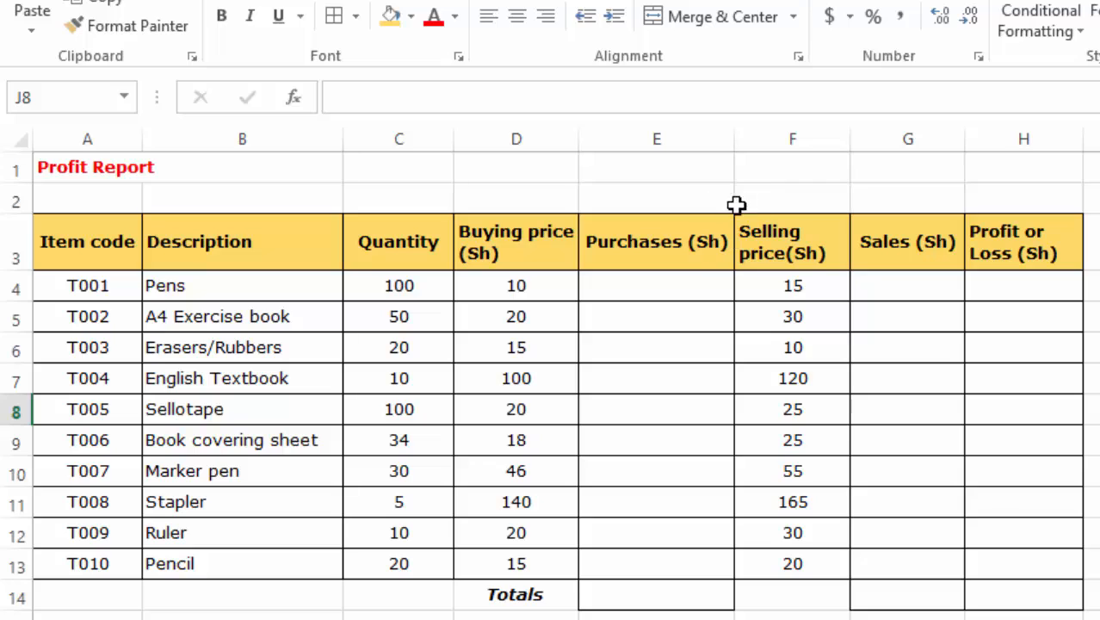
Narrow the Description column slightly so that it fits its longest item name.
left_click_drag(343, 139, 332, 143)
left_click(413, 613)
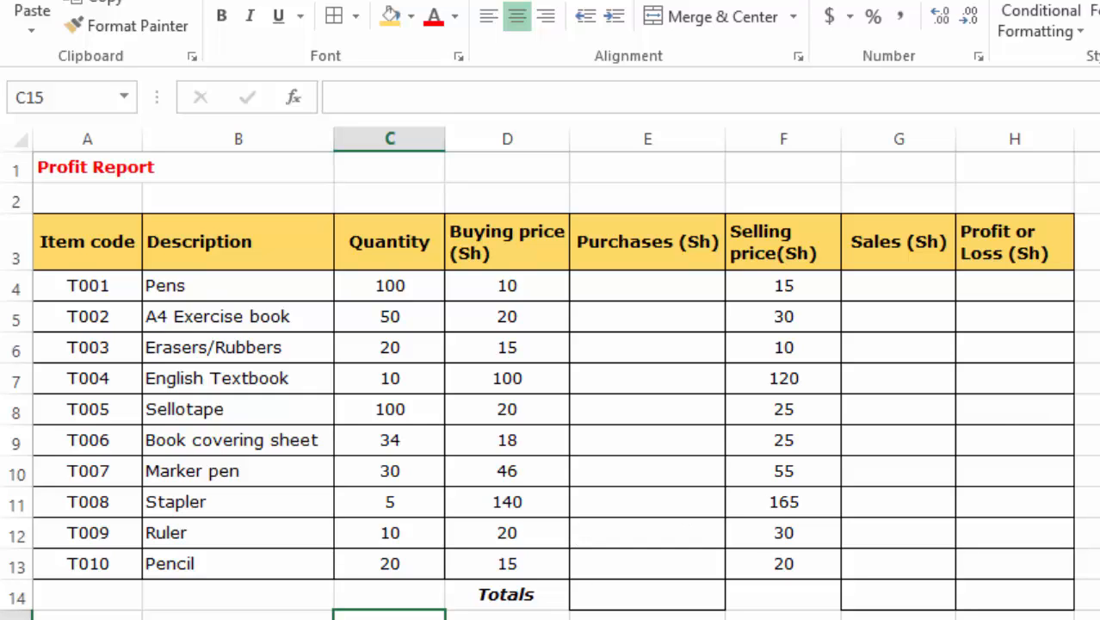
left_click(1099, 245)
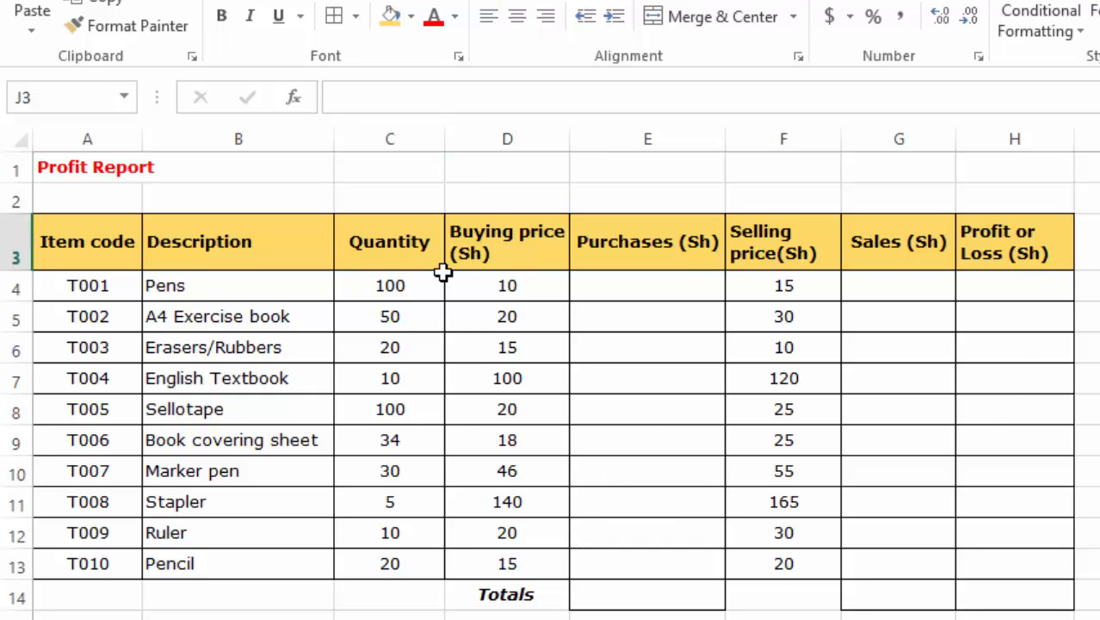
Examine the Quantity values in C4:C13, the Purchases (Sh) cells and their totals cell, and the pens' quantity and buying price.
left_click(389, 285)
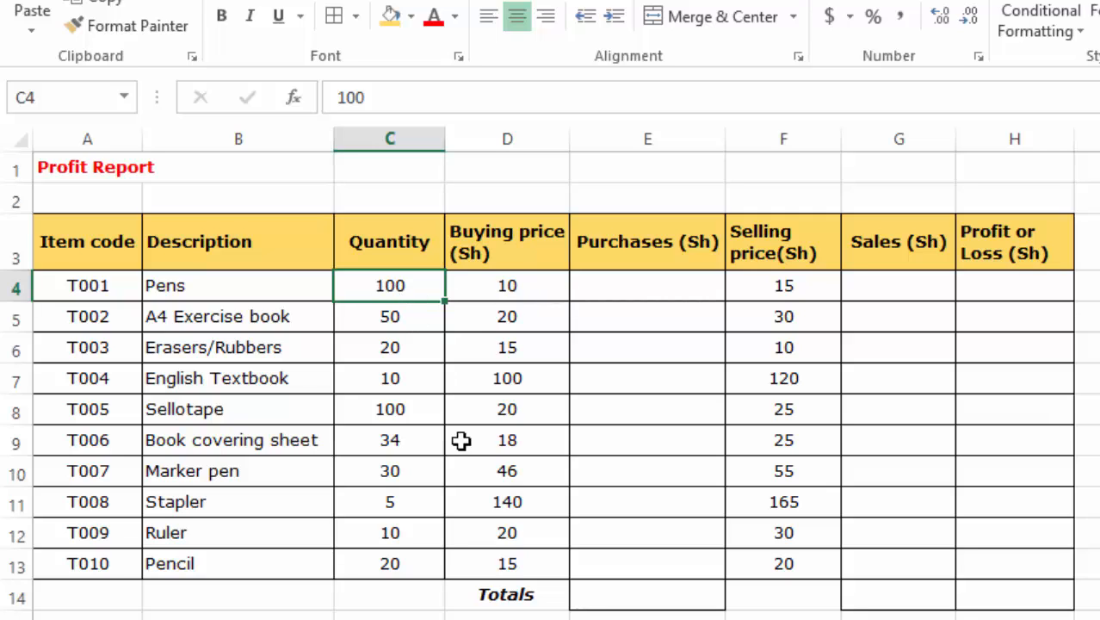
left_click(394, 318)
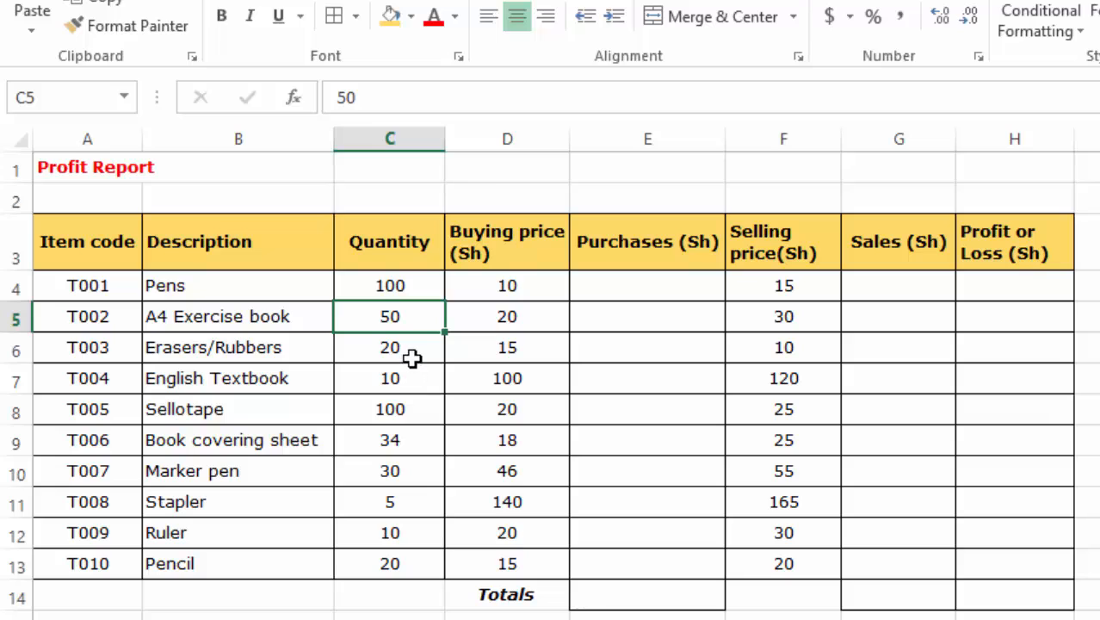
left_click(406, 374)
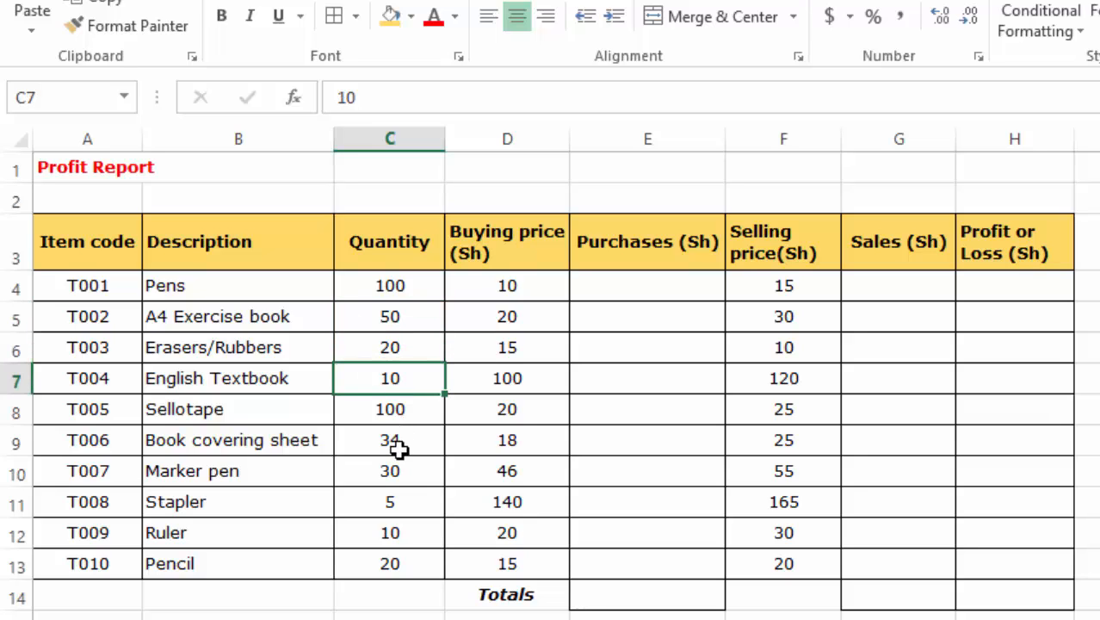
left_click(390, 564)
left_click_drag(390, 564, 414, 286)
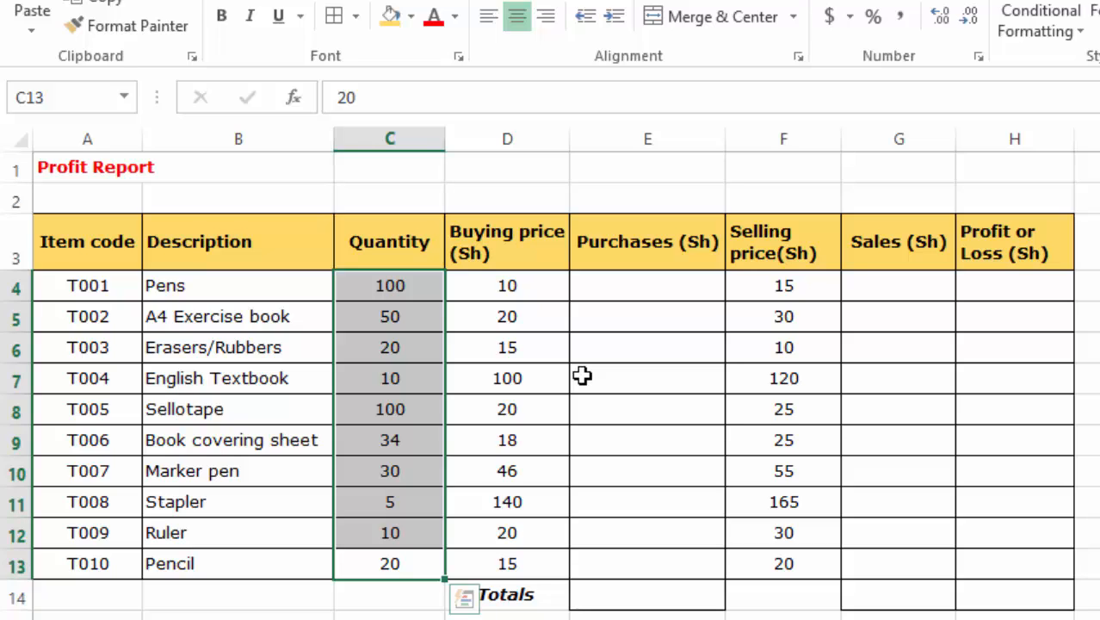
left_click(617, 290)
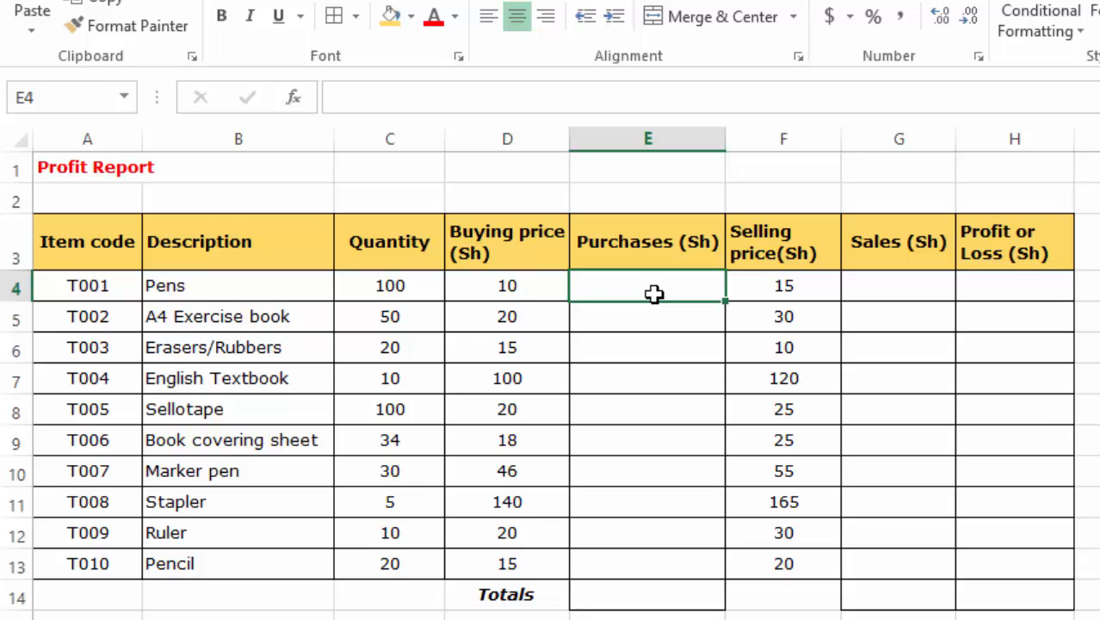
left_click(606, 594)
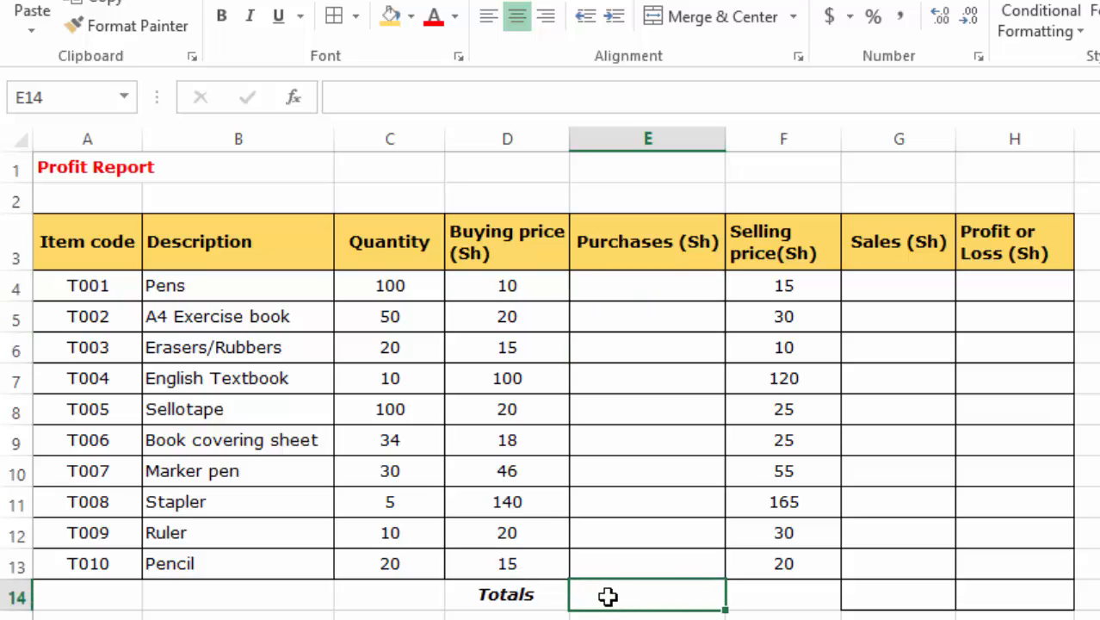
left_click(616, 285)
left_click(624, 316)
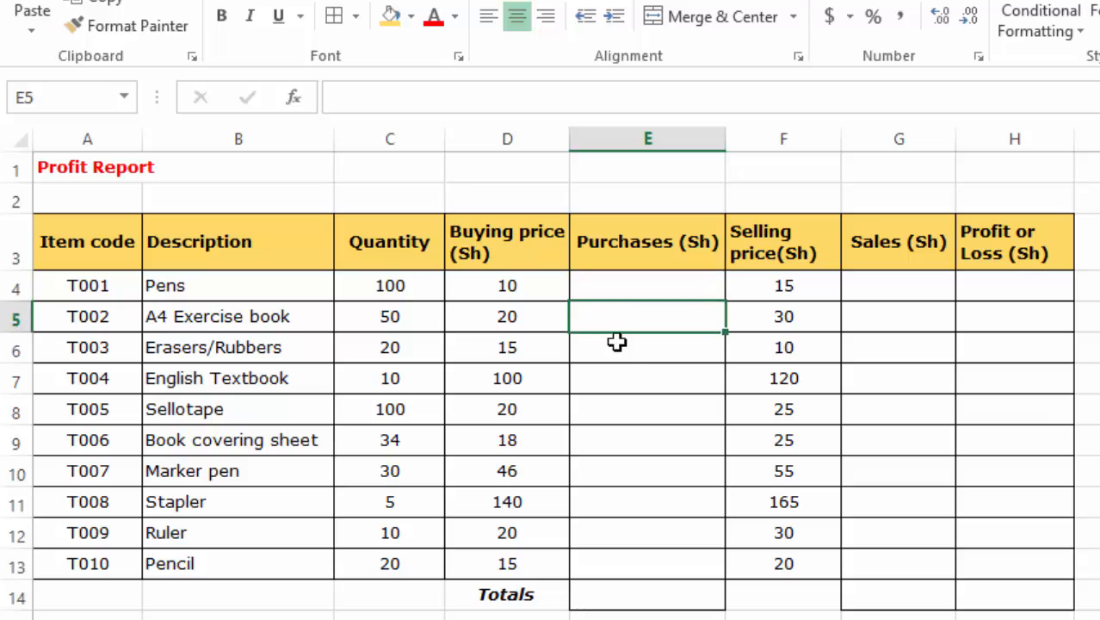
left_click(616, 342)
left_click(626, 376)
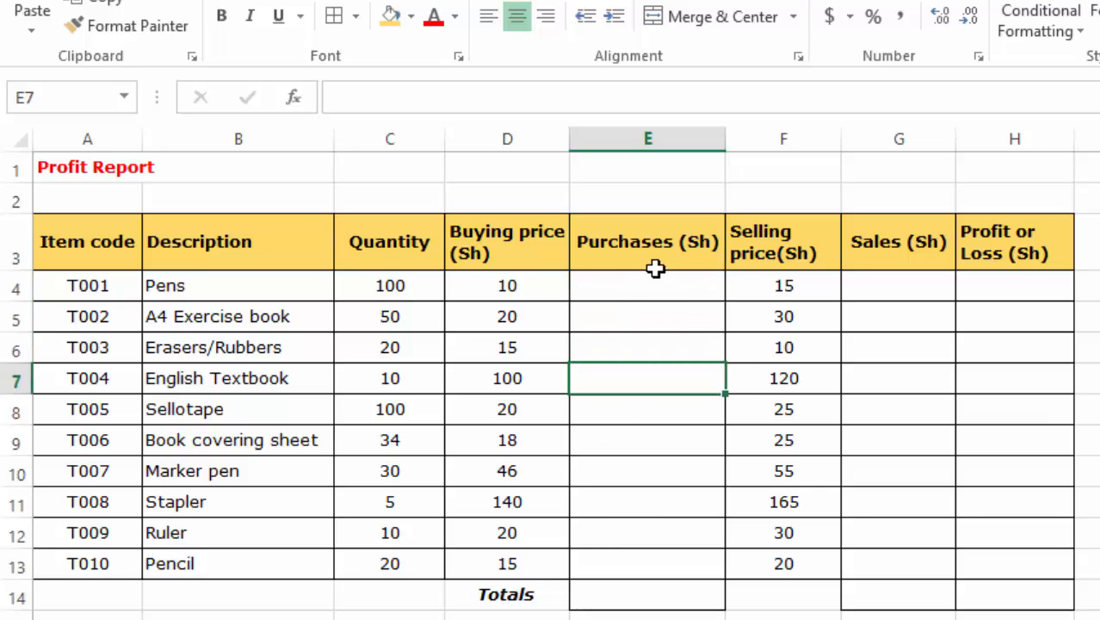
left_click(641, 240)
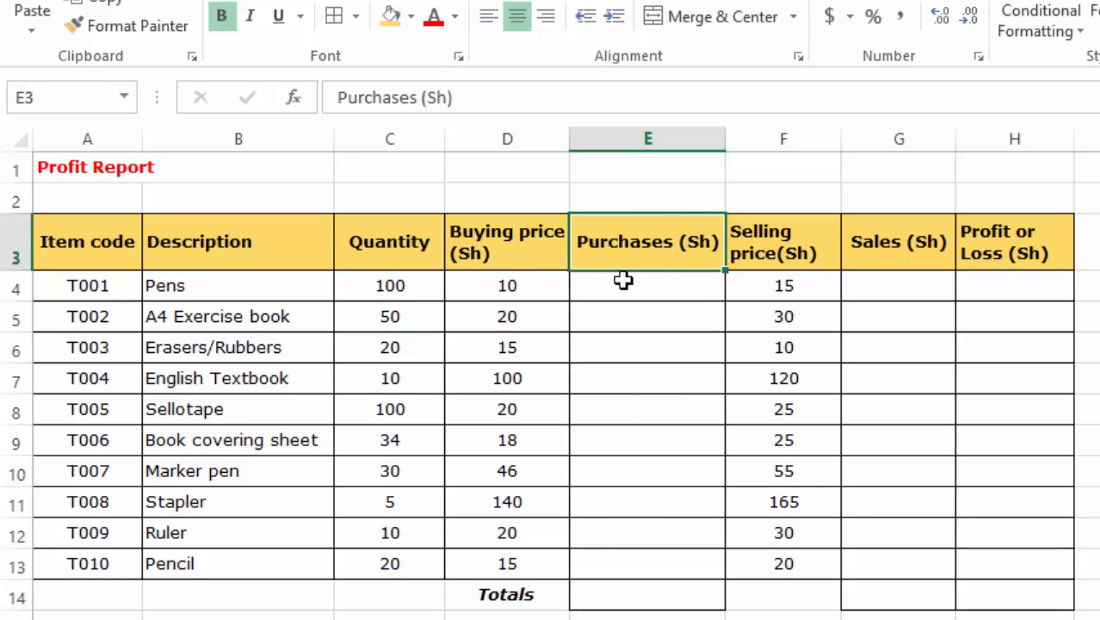
left_click(384, 284)
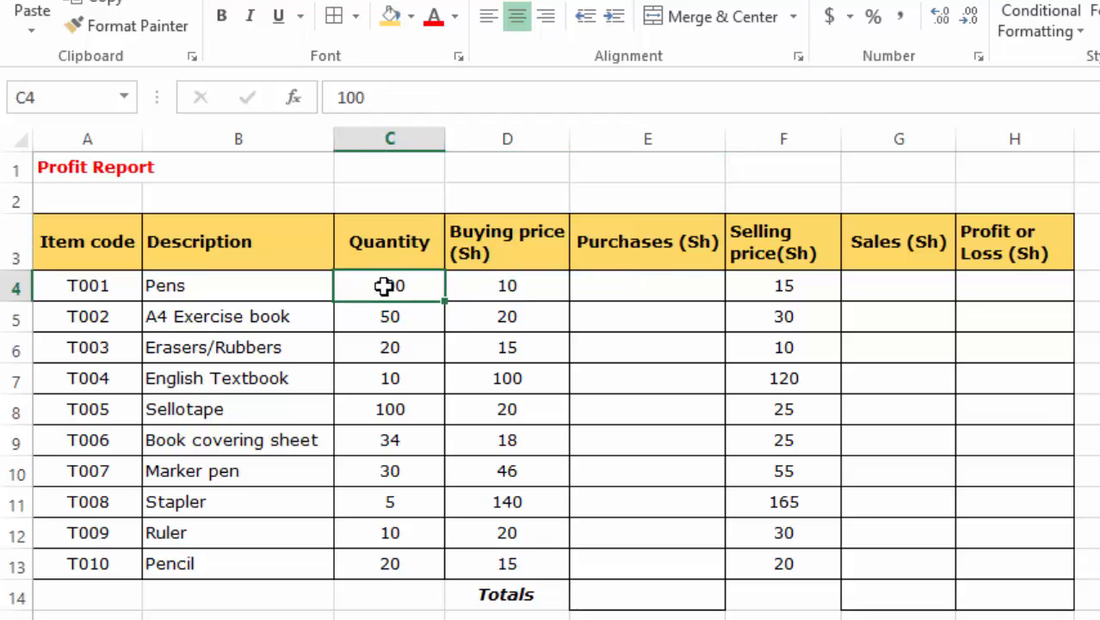
left_click(502, 285)
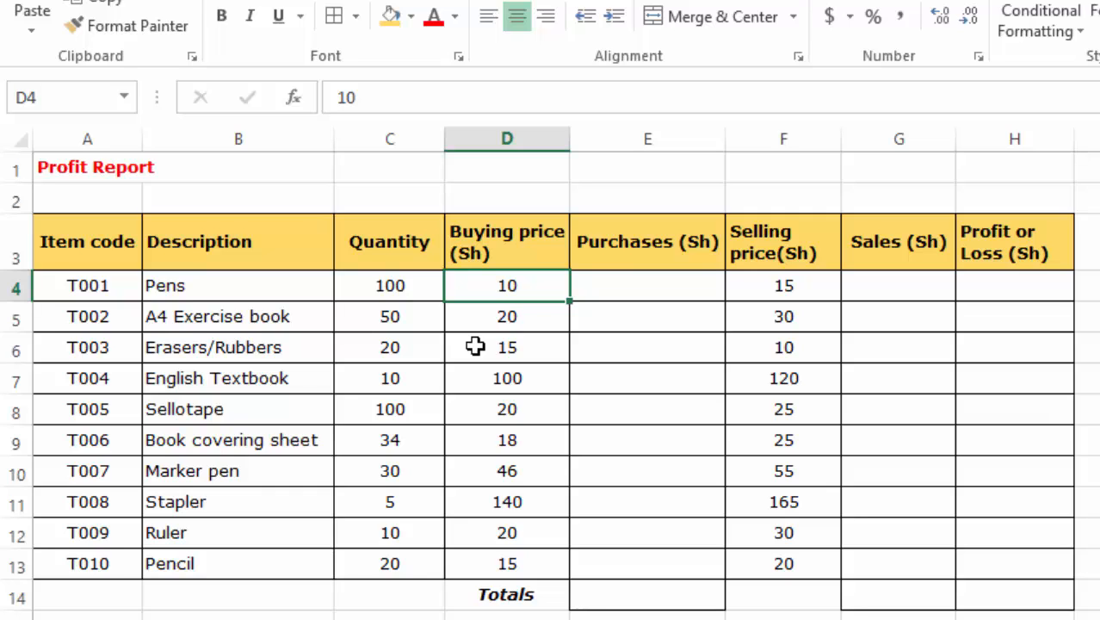
Calculate the purchases for Pens in E4 by multiplying quantity by buying price with =C4*D4, and check the formula.
left_click(609, 288)
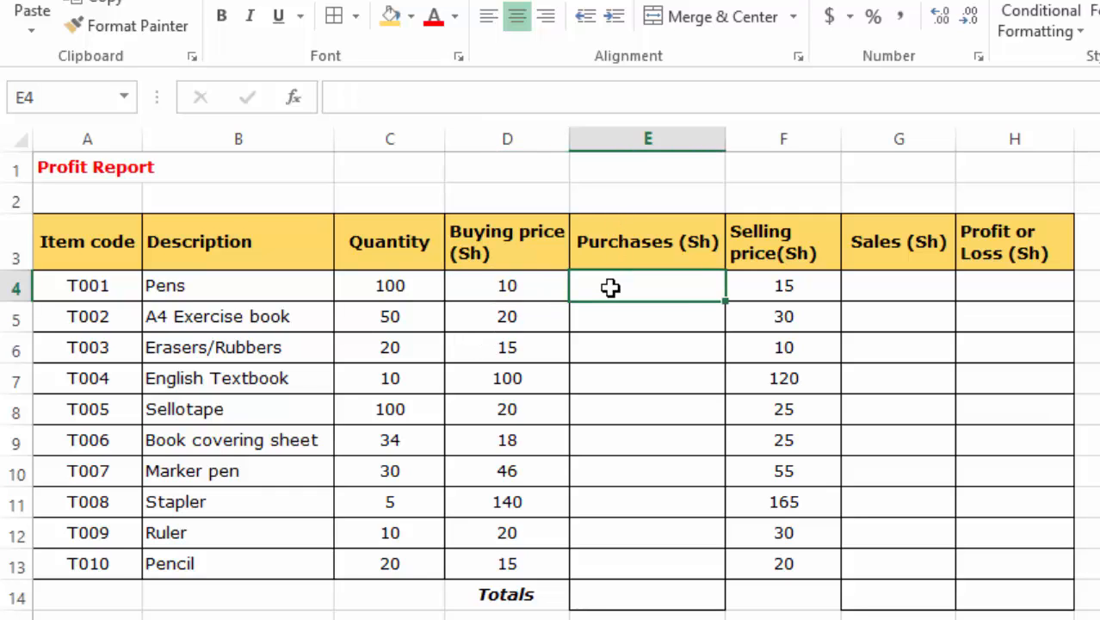
type("=")
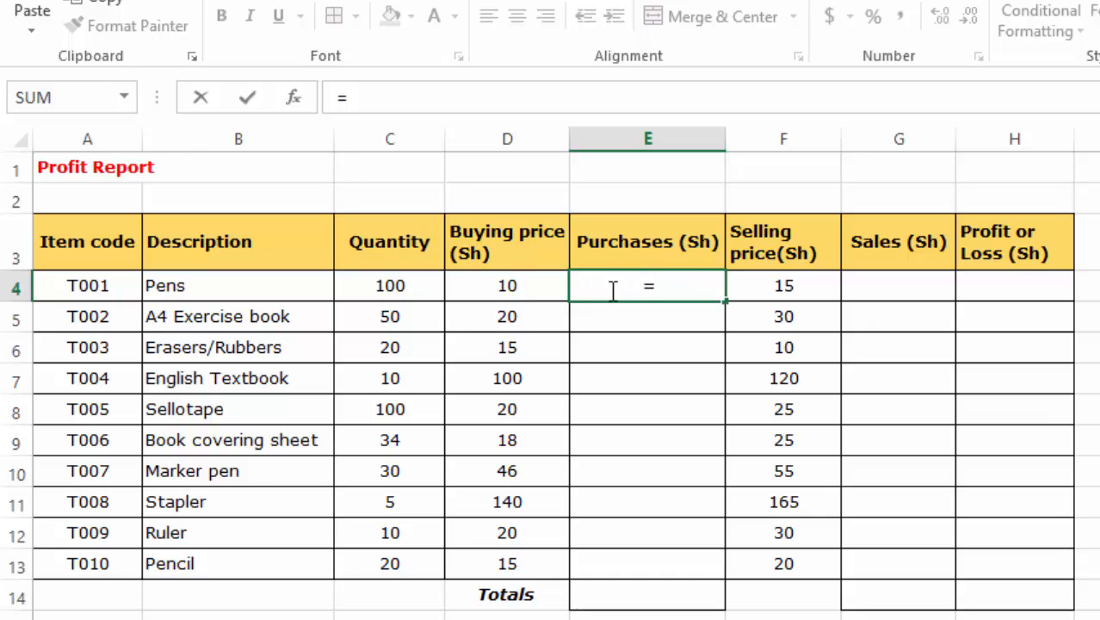
left_click(379, 287)
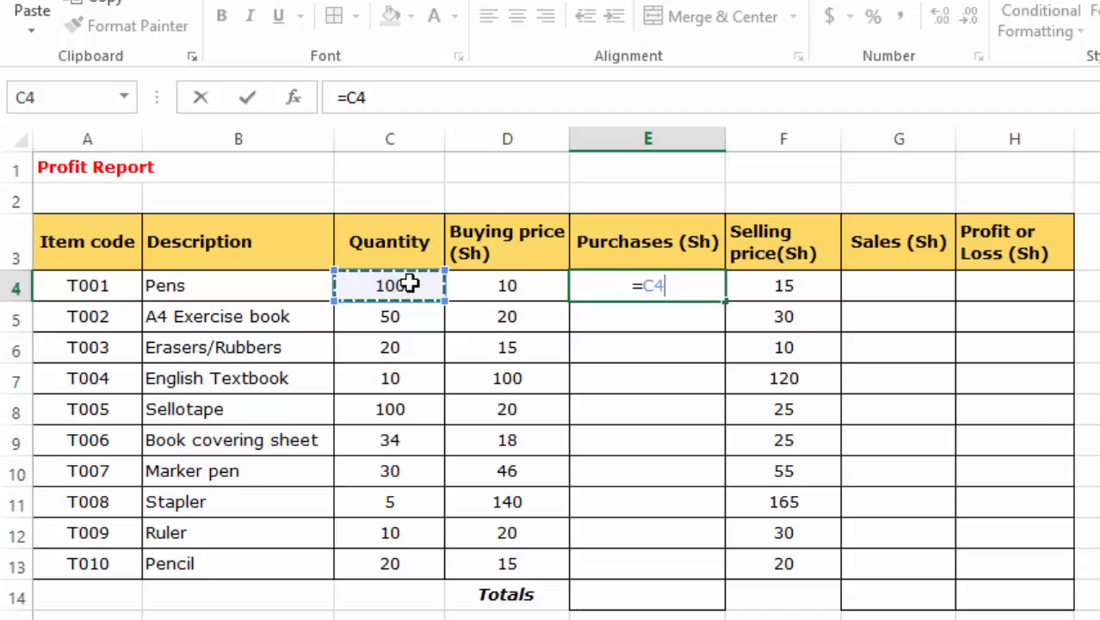
type("*")
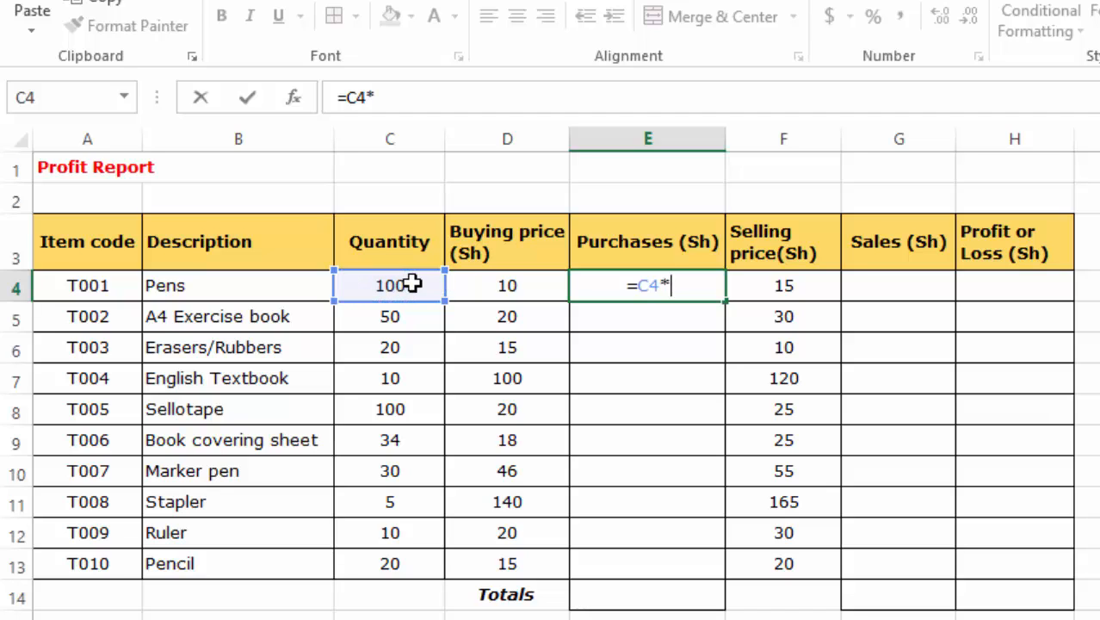
left_click(522, 293)
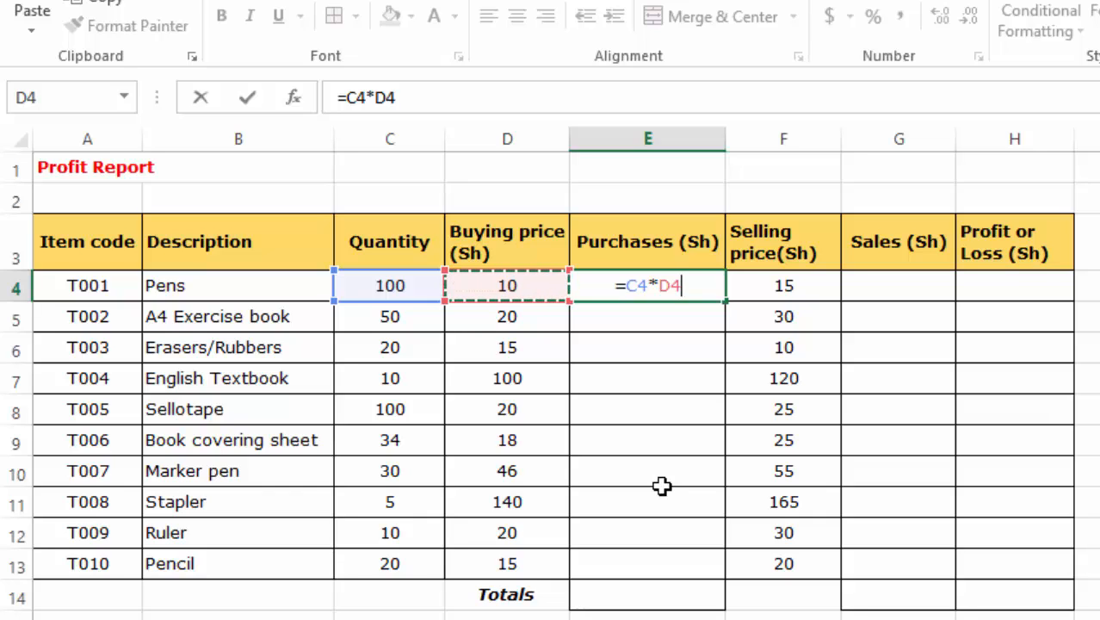
key("Return")
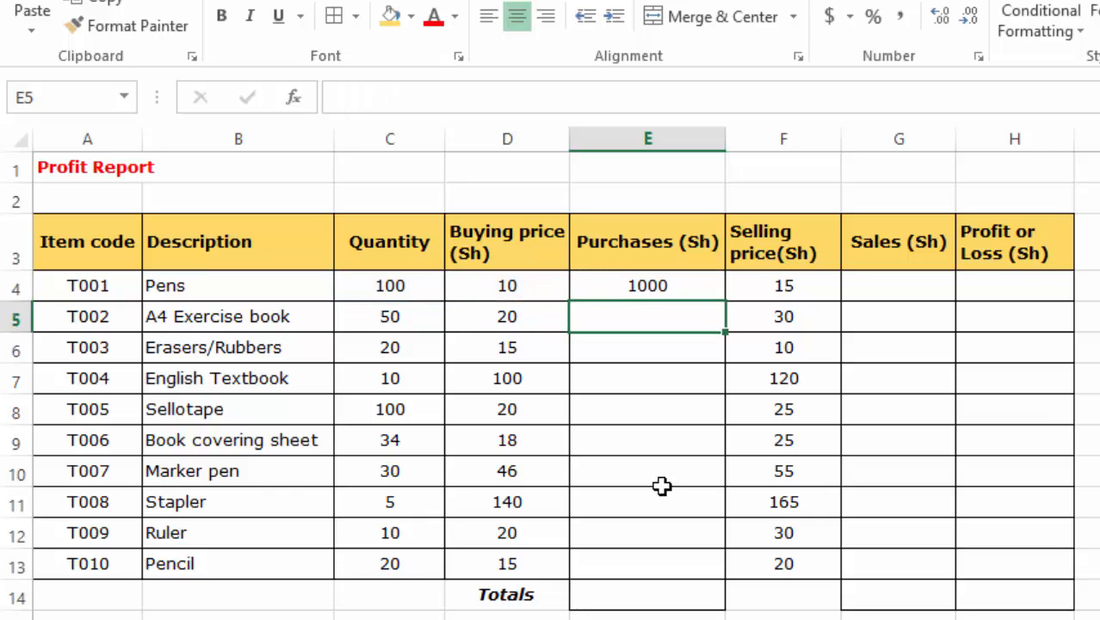
left_click(638, 283)
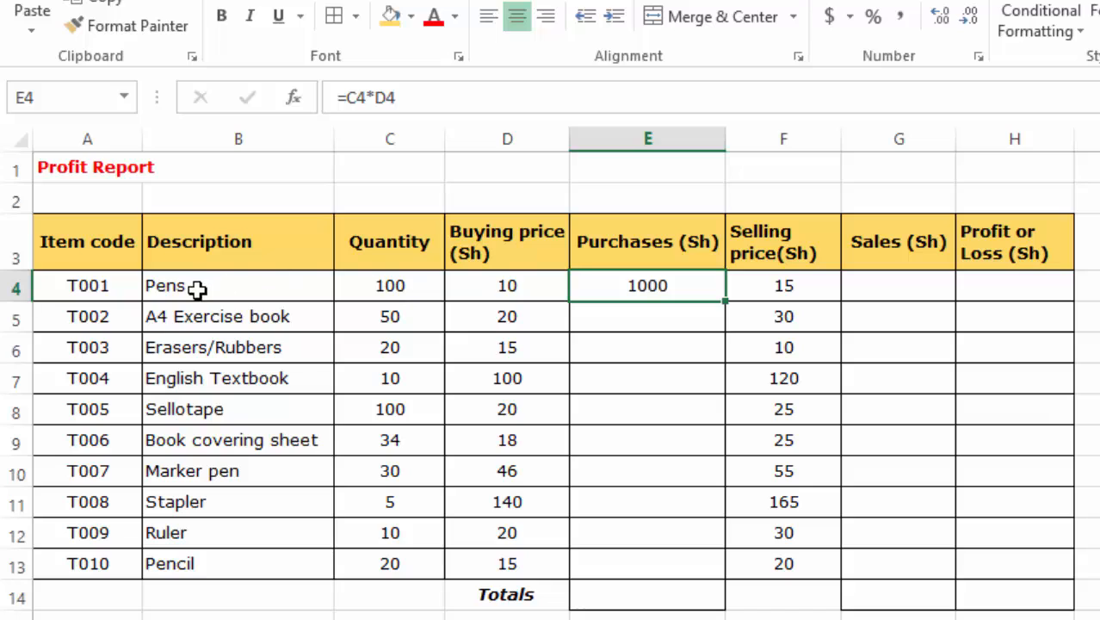
left_click(511, 293)
Calculate the purchases for A4 Exercise book in E5 with the formula =C5*D5.
left_click(625, 310)
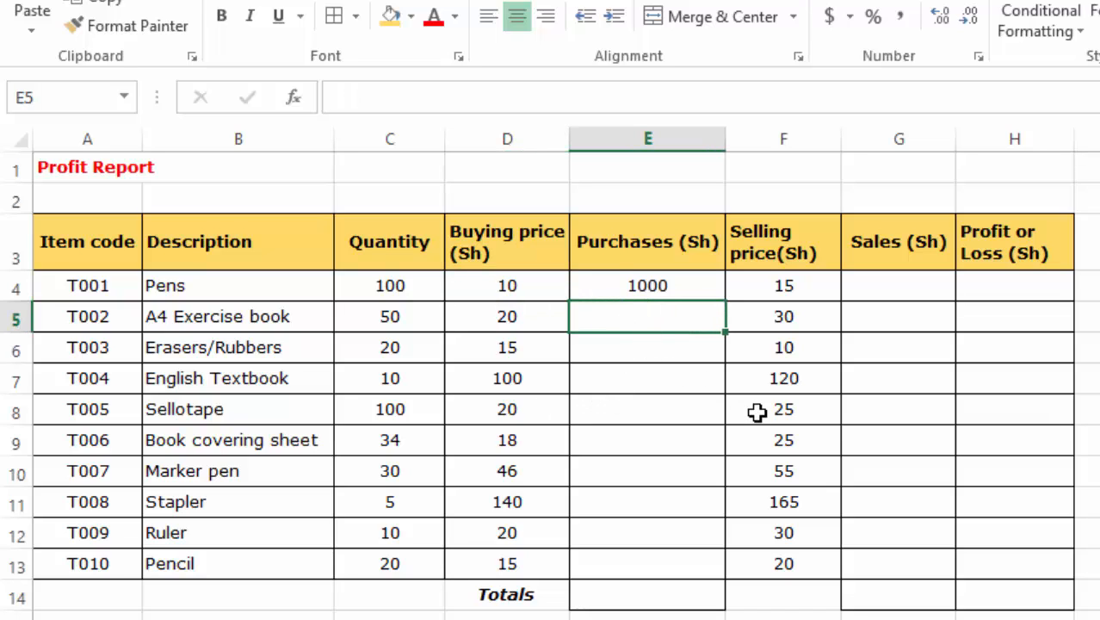
type("=")
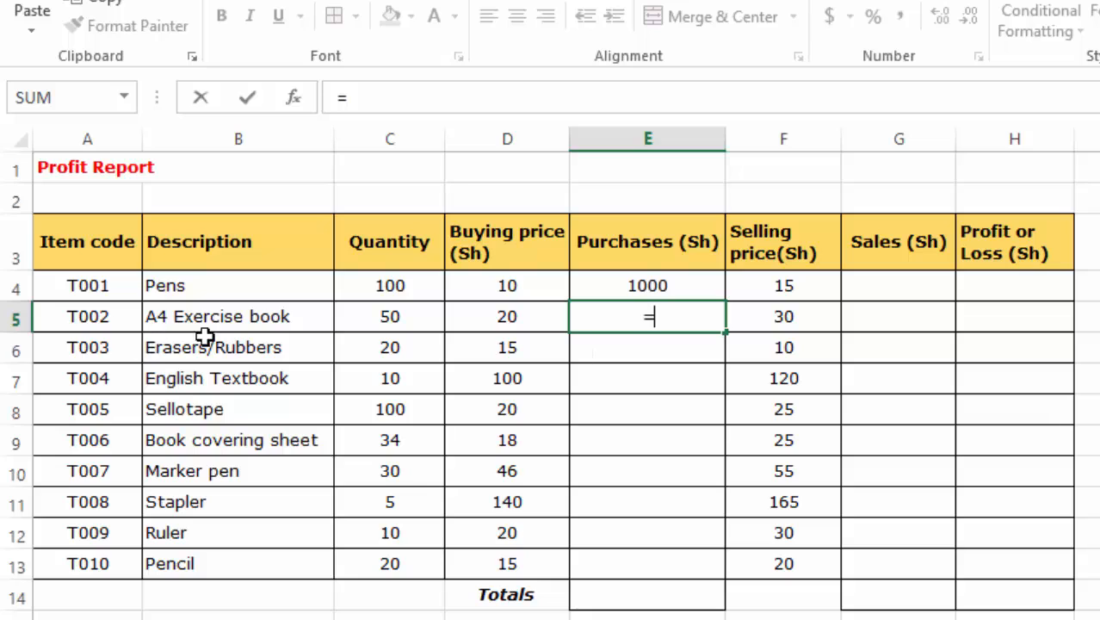
left_click(386, 316)
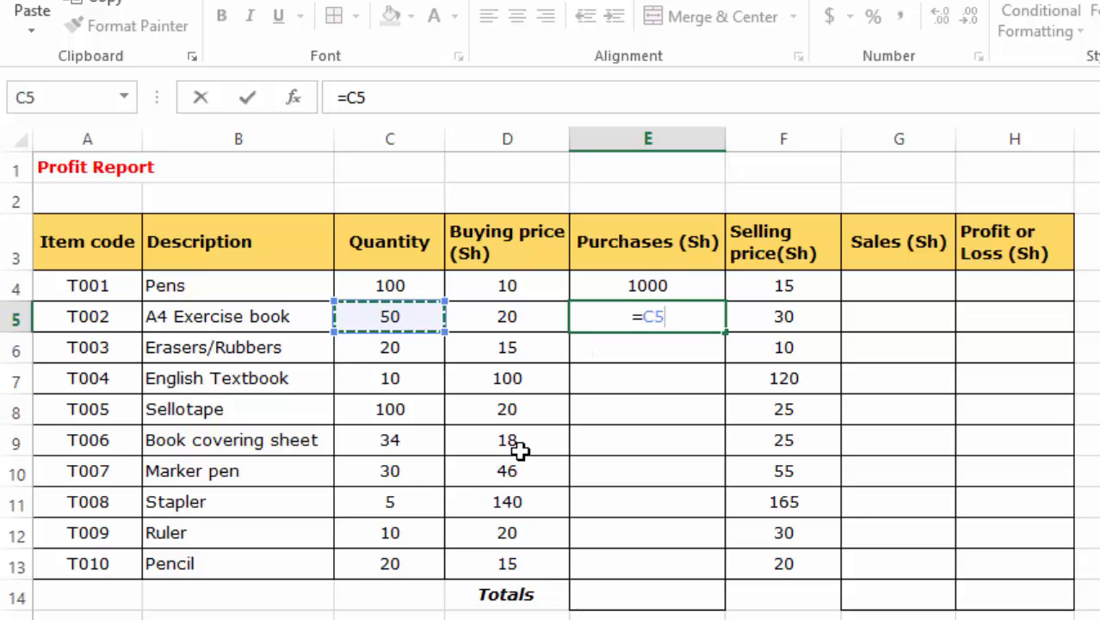
type("*")
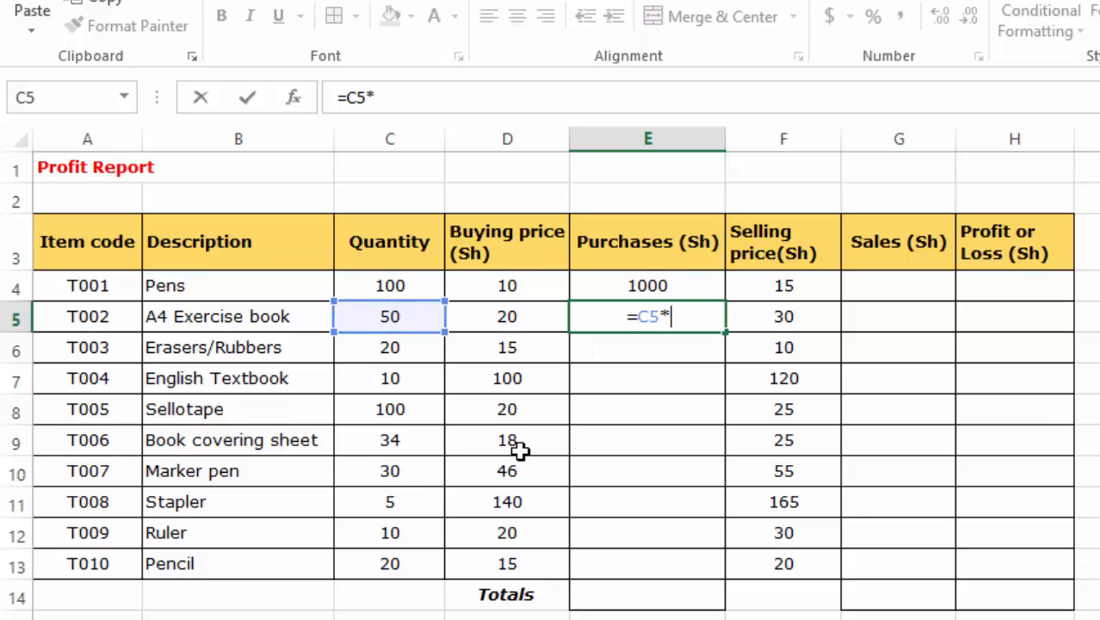
left_click(514, 319)
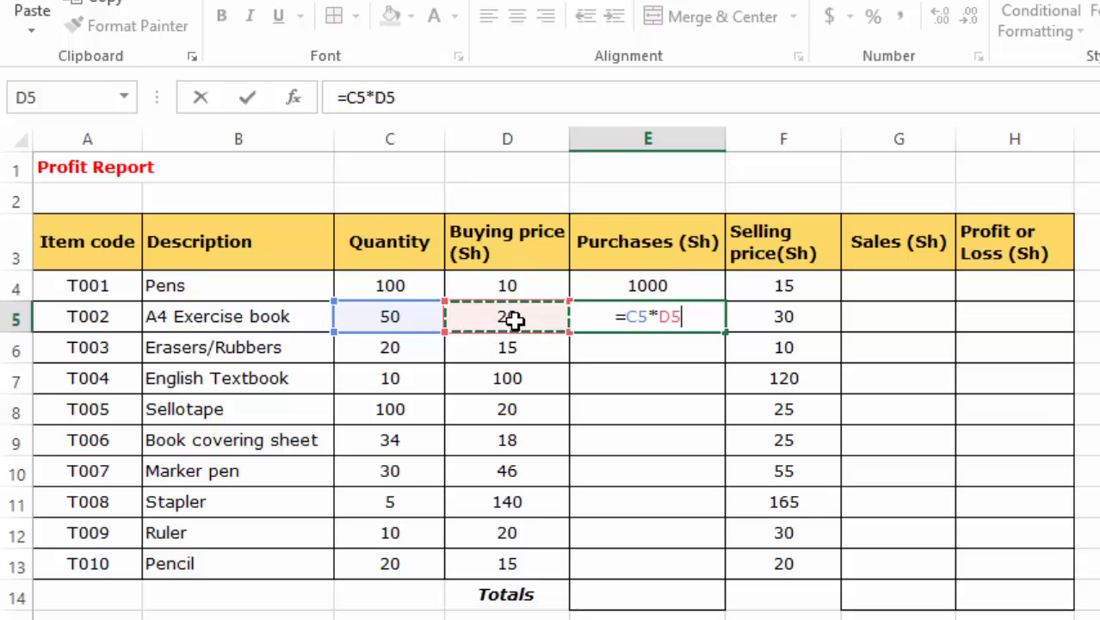
key("Return")
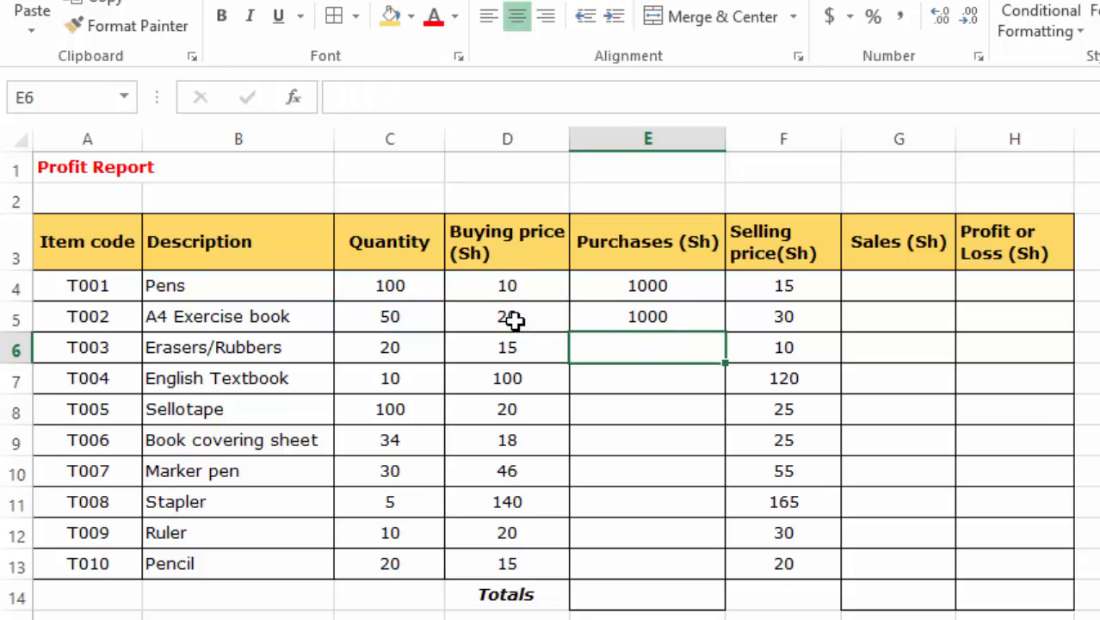
Fill the A4 Exercise book purchases formula from E5 down through E13 for the remaining items.
left_click(646, 308)
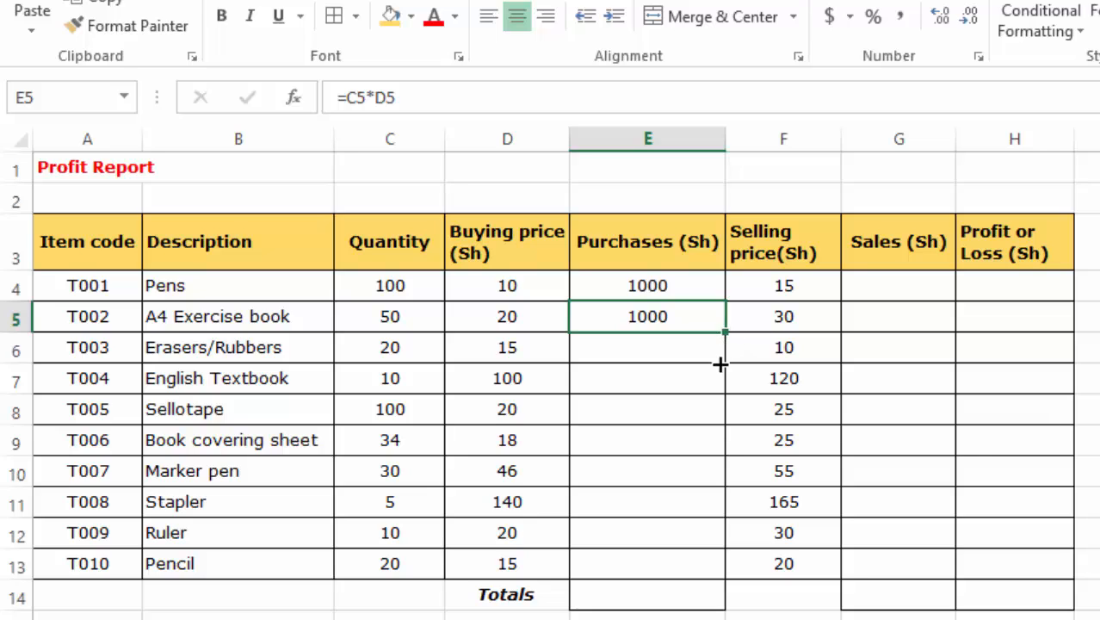
left_click_drag(719, 365, 709, 580)
left_click(618, 317)
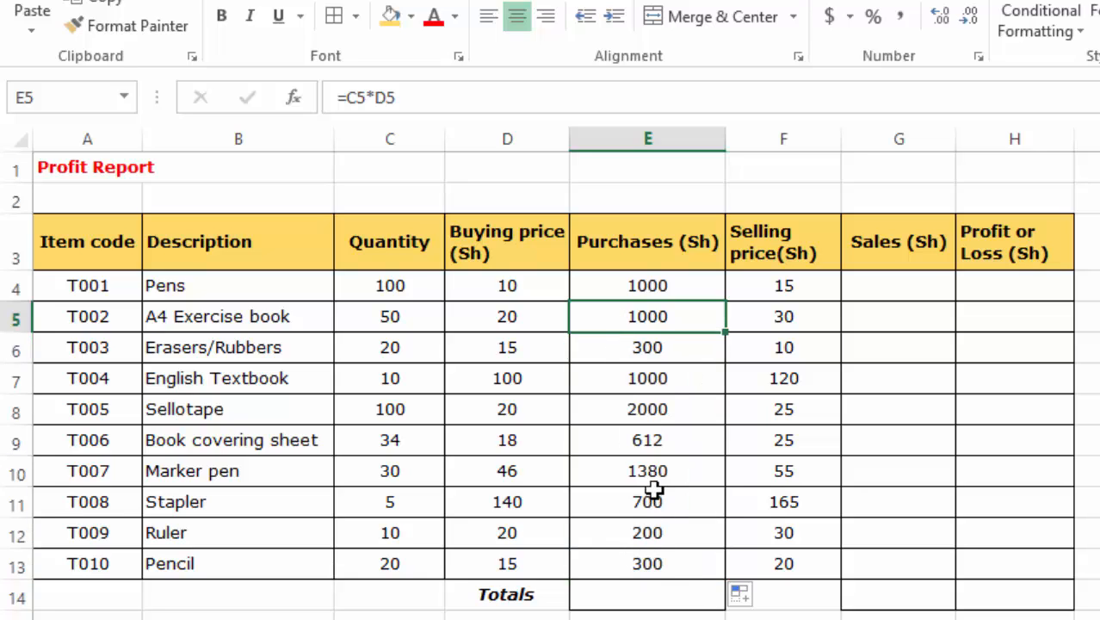
Check the purchases formulas of the individual items in the Purchases (Sh) column, E4:E13.
left_click(651, 448)
left_click(646, 530)
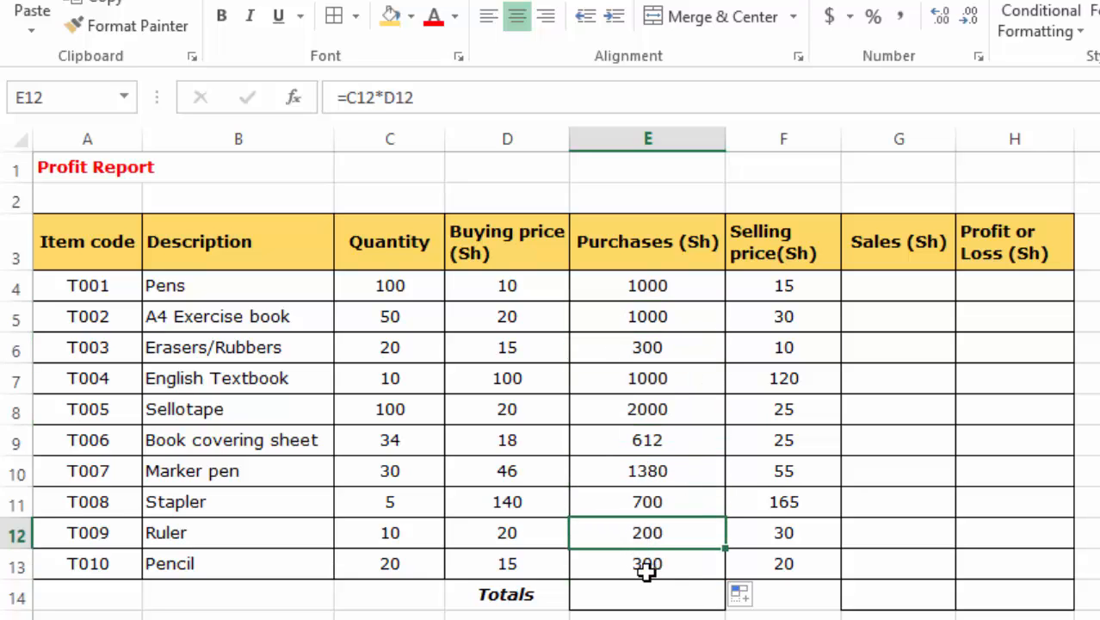
left_click(644, 500)
left_click(648, 469)
left_click(650, 439)
left_click(663, 409)
left_click(663, 383)
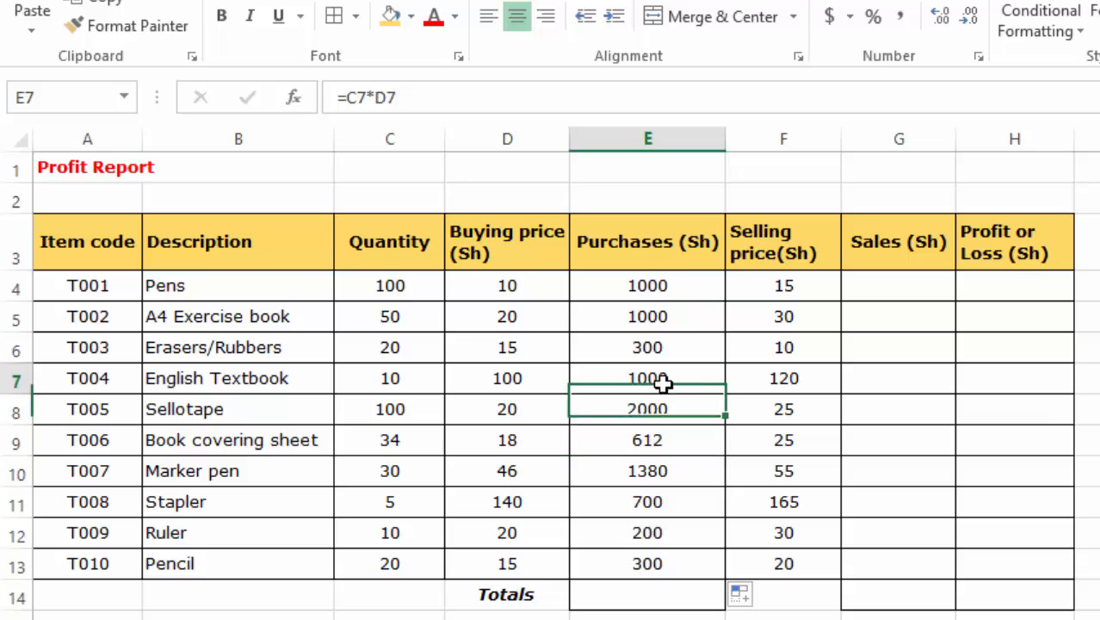
left_click(663, 340)
left_click(659, 318)
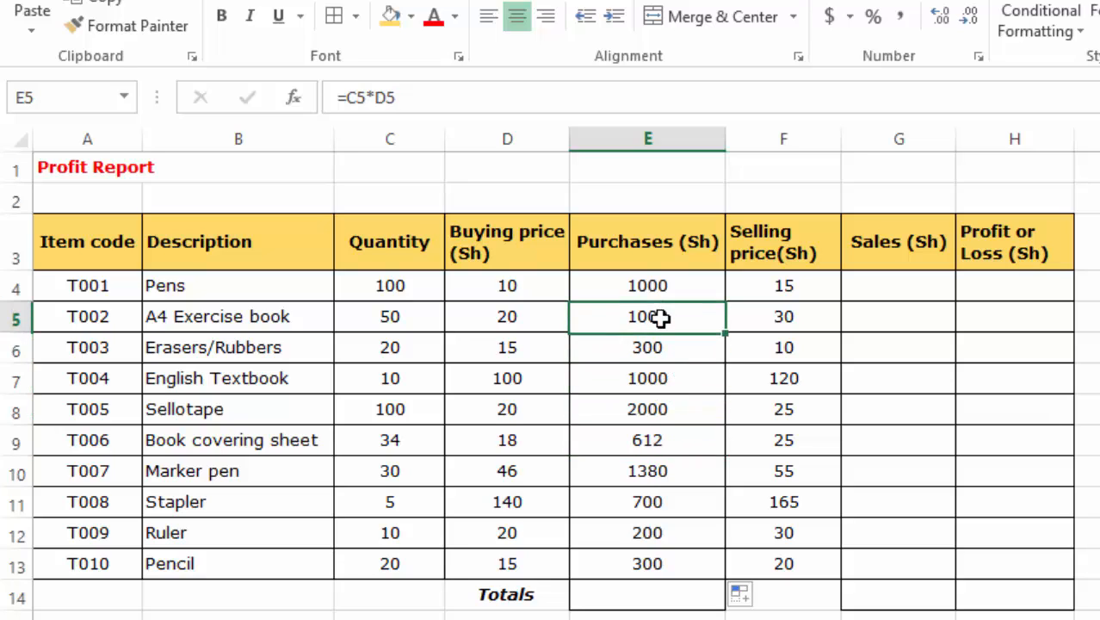
left_click(663, 285)
left_click(652, 400)
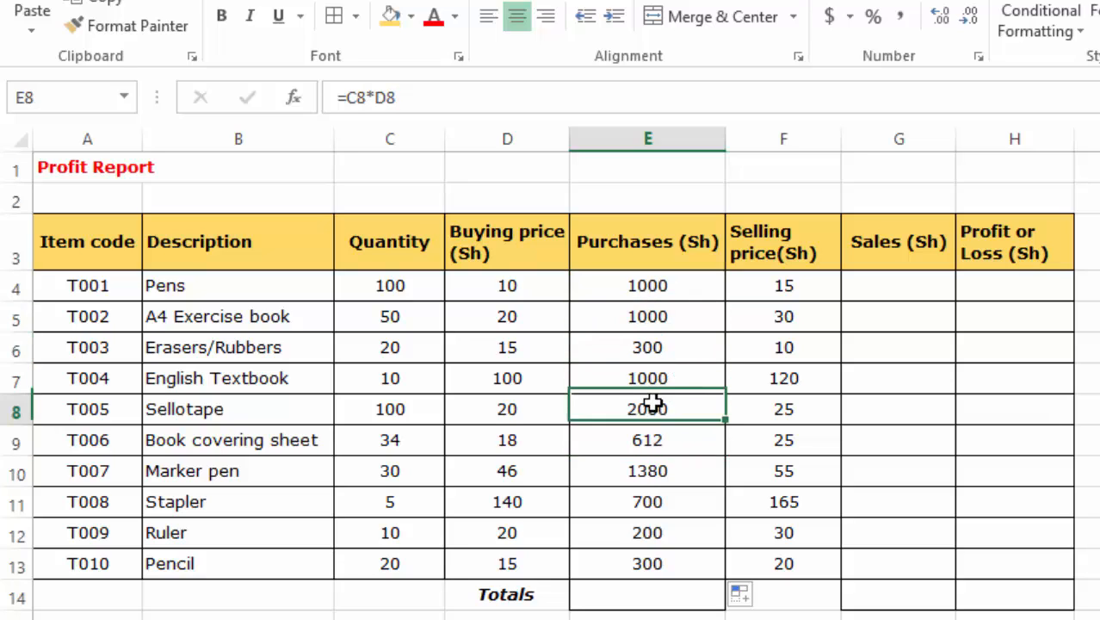
Total the purchases in E14 with the SUM function over E4:E13.
left_click(624, 594)
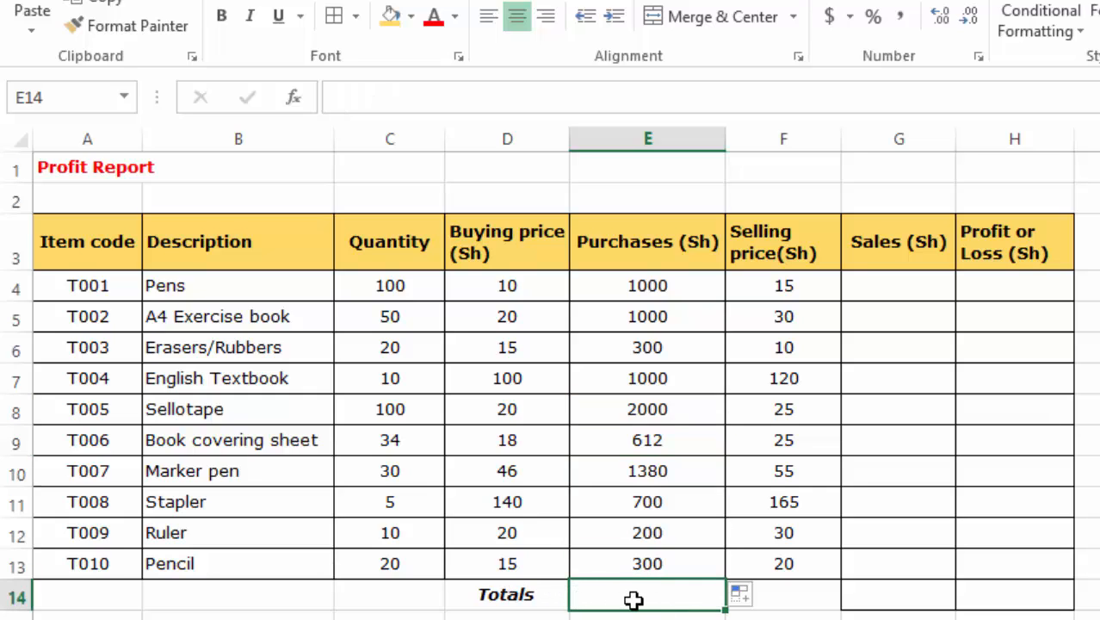
type("=")
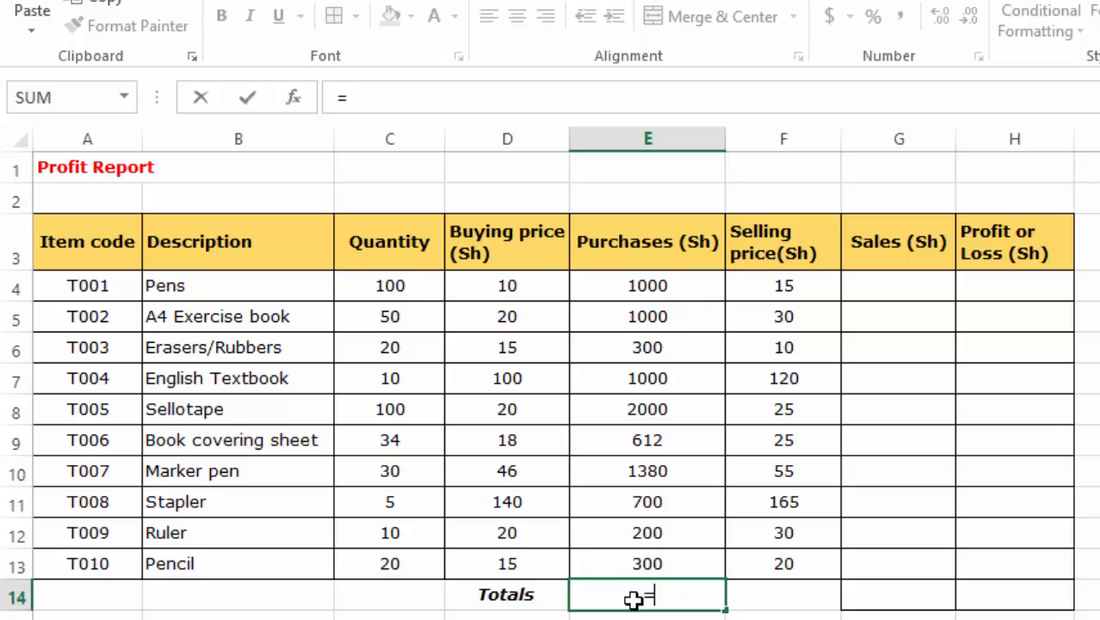
type("sum")
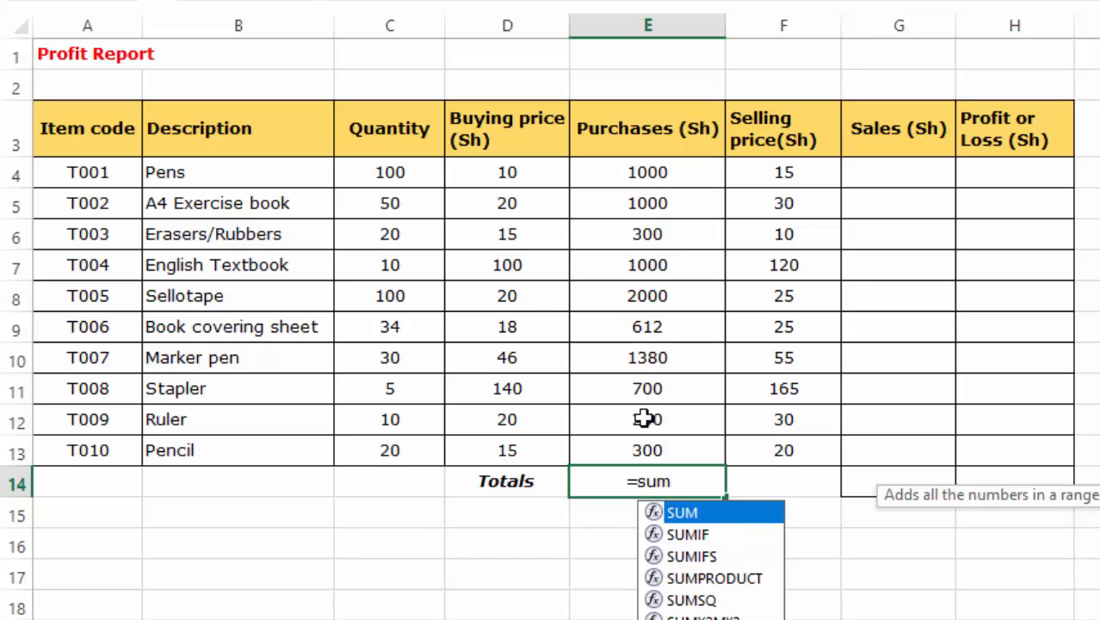
double_click(700, 515)
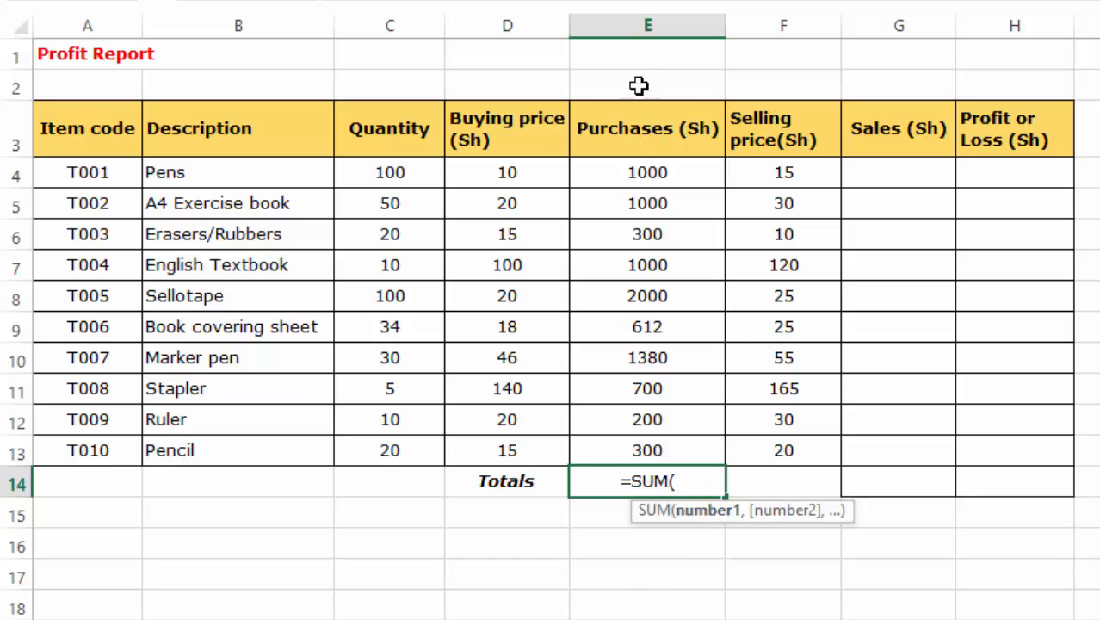
left_click_drag(644, 167, 642, 449)
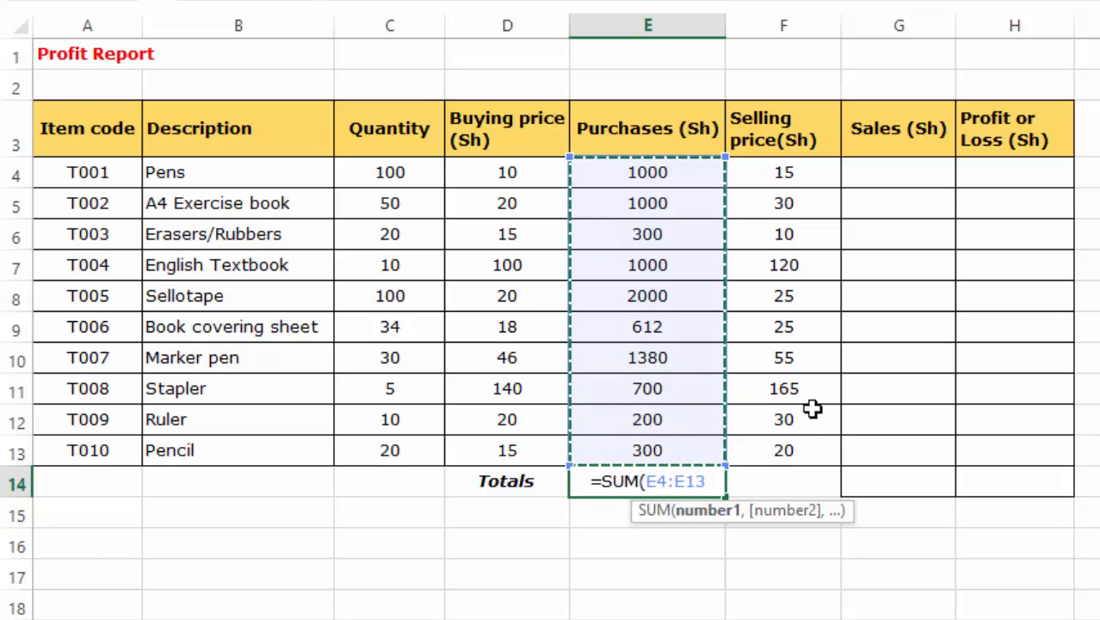
key("Return")
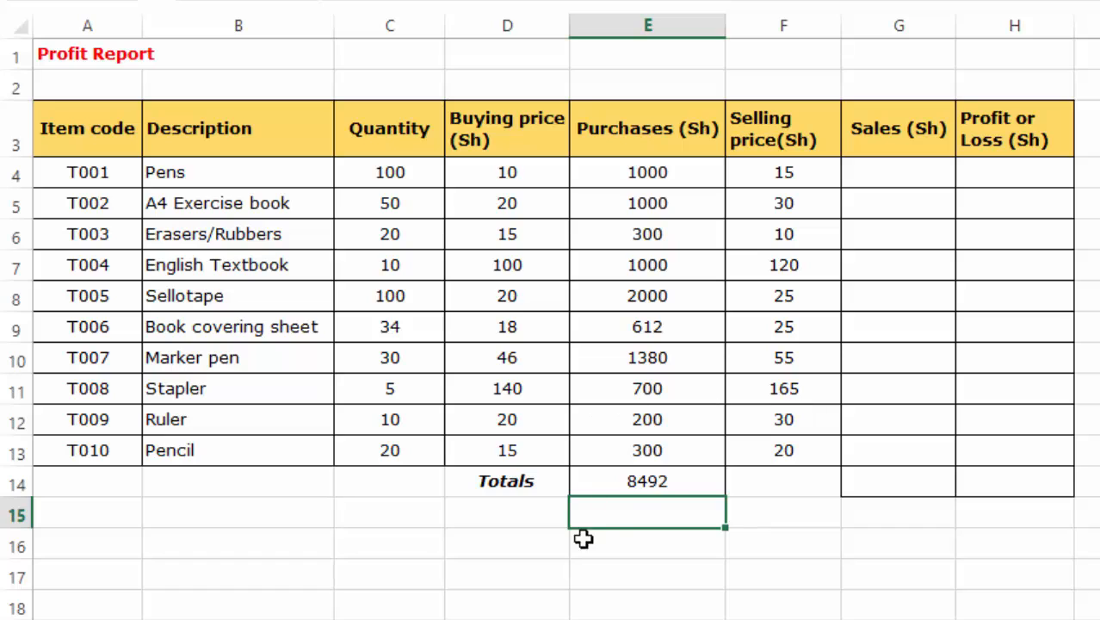
left_click(656, 481)
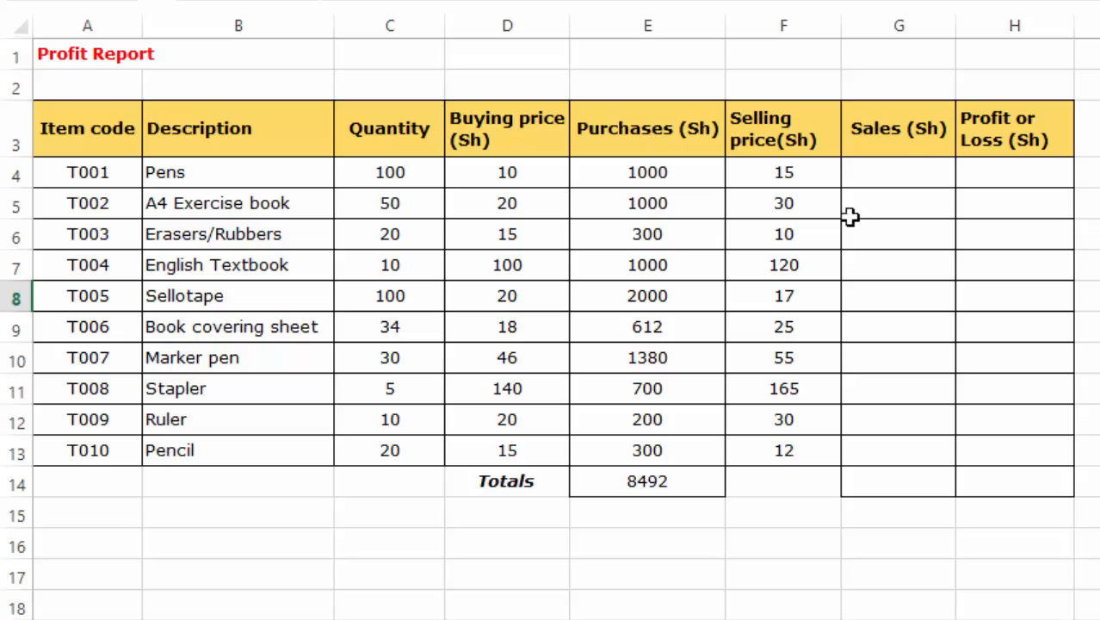
Calculate the sales for Pens in G4 by multiplying quantity by selling price with =C4*F4.
left_click(888, 128)
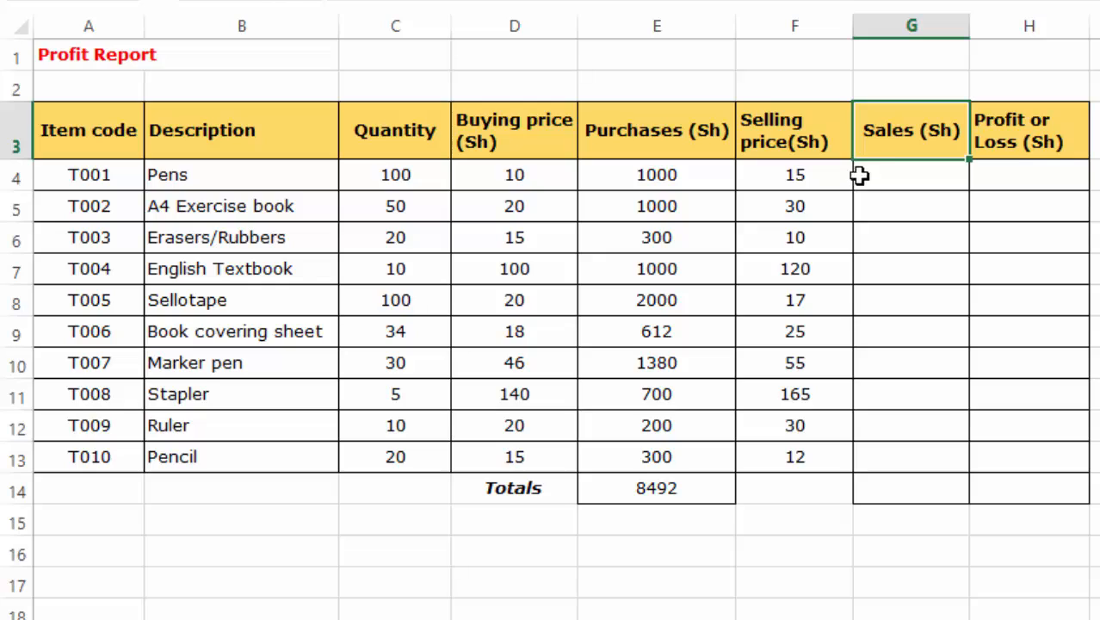
left_click(390, 178)
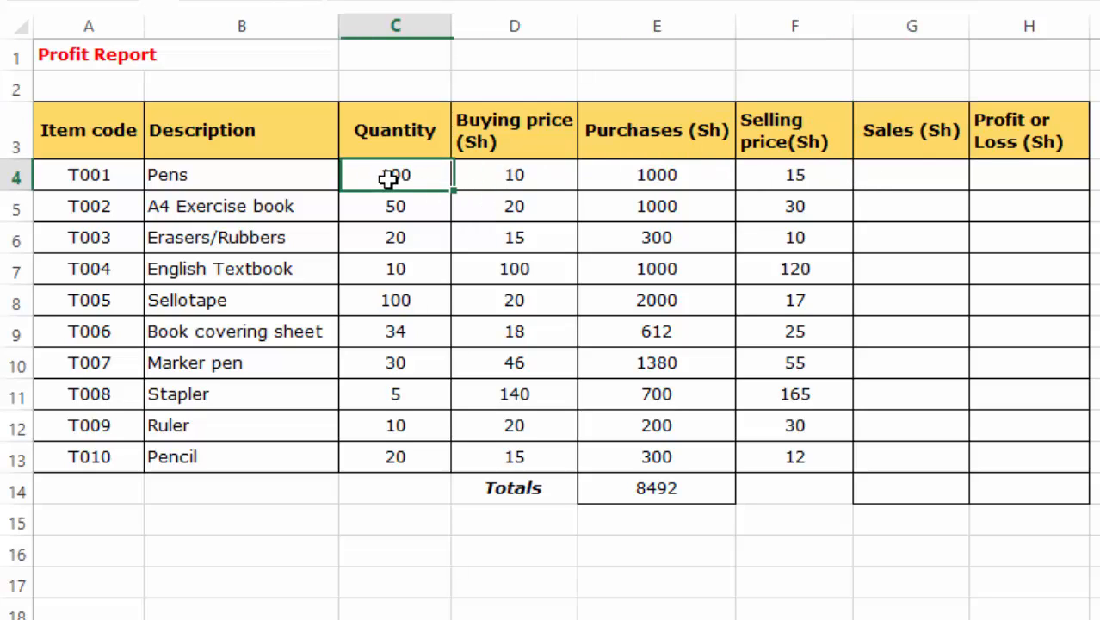
left_click(792, 178)
left_click(895, 175)
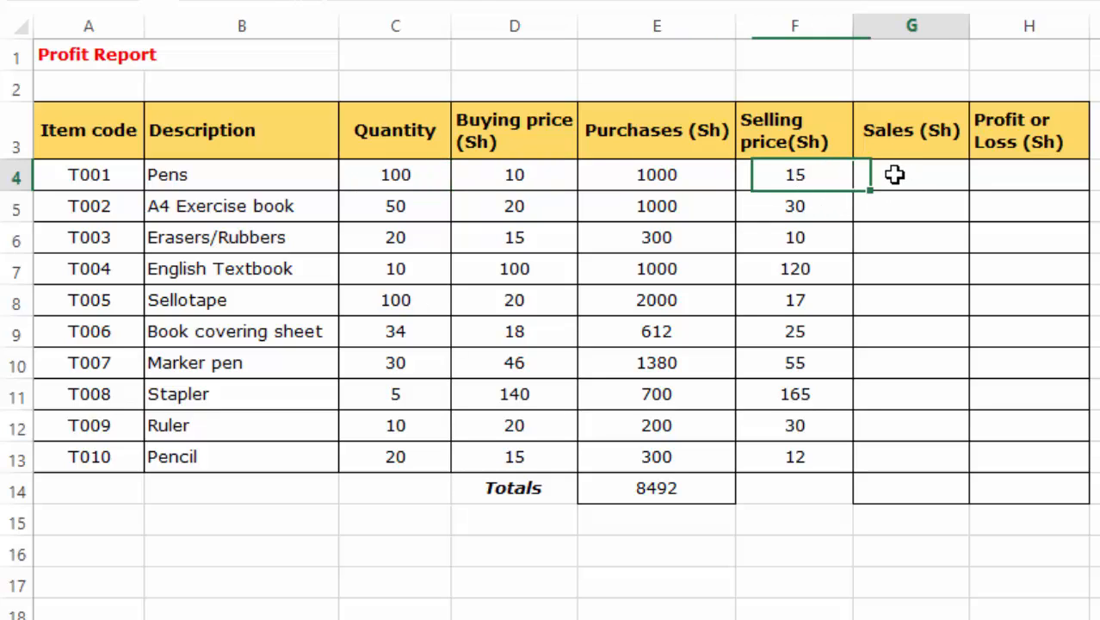
double_click(895, 175)
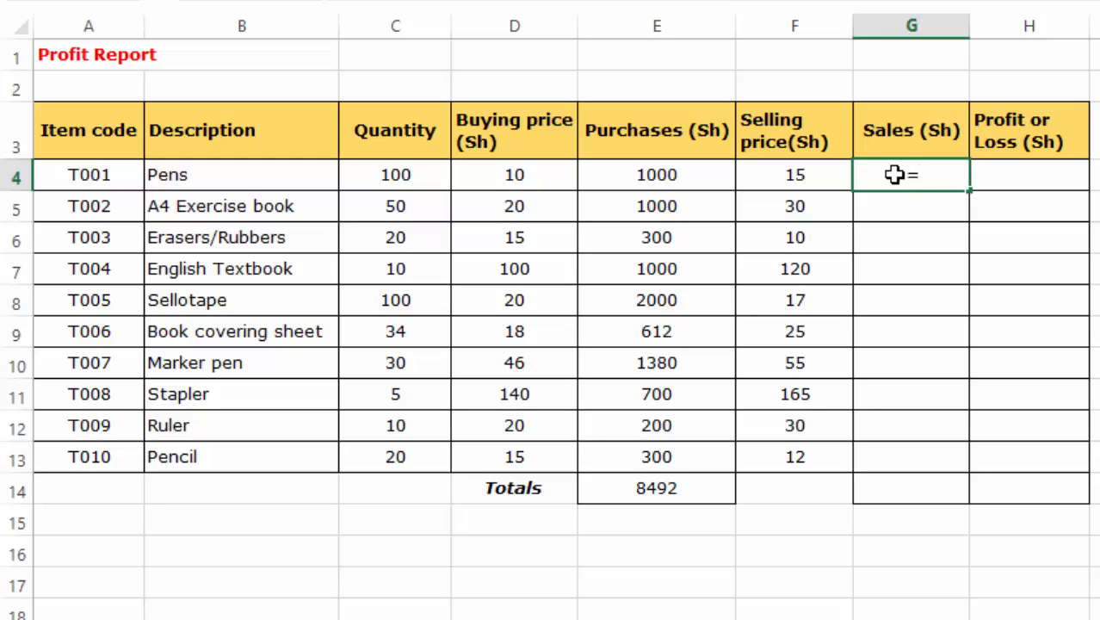
type("=")
left_click(395, 175)
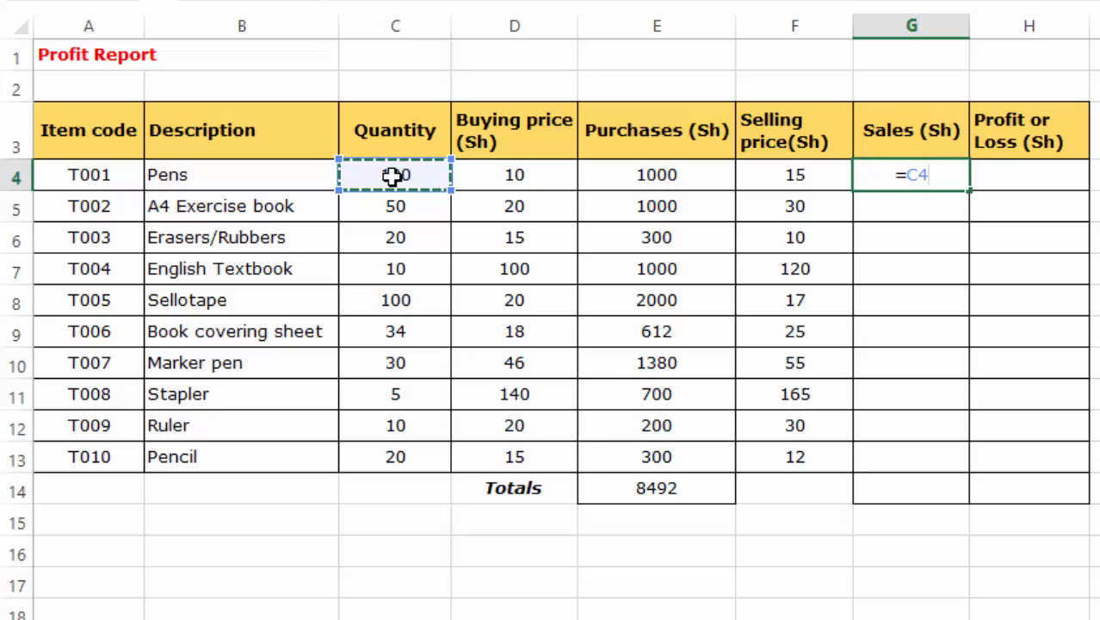
type("*")
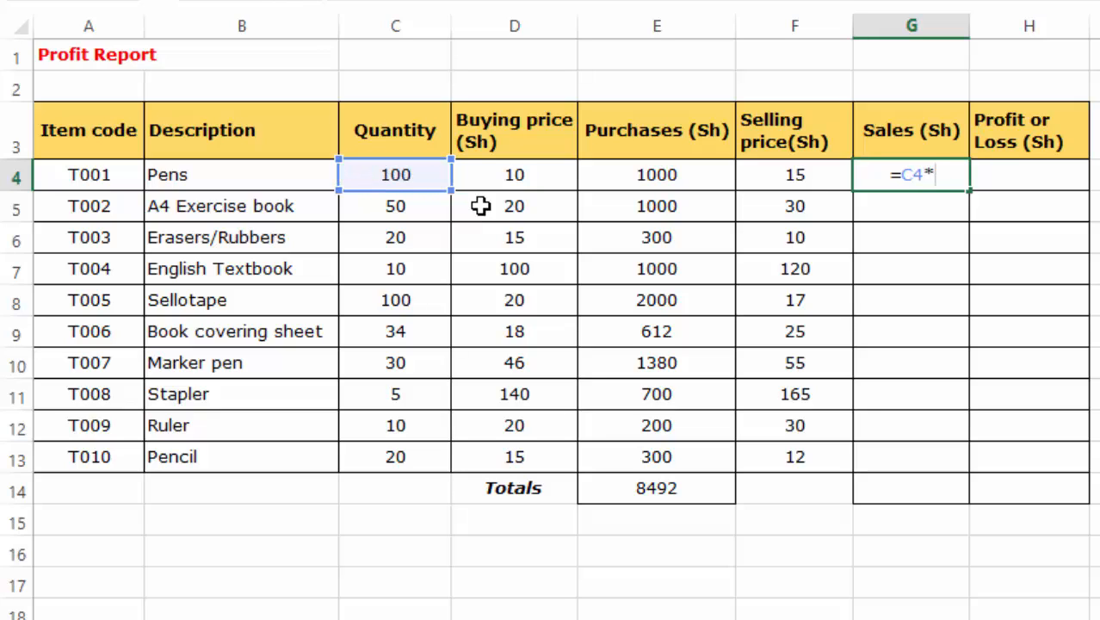
left_click(792, 177)
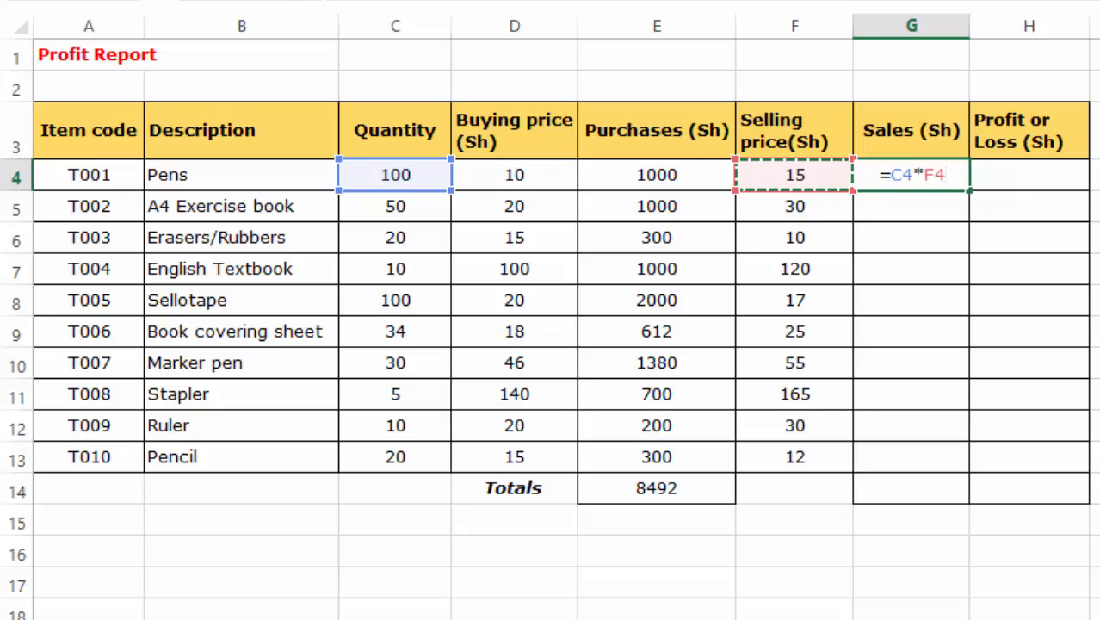
key("Return")
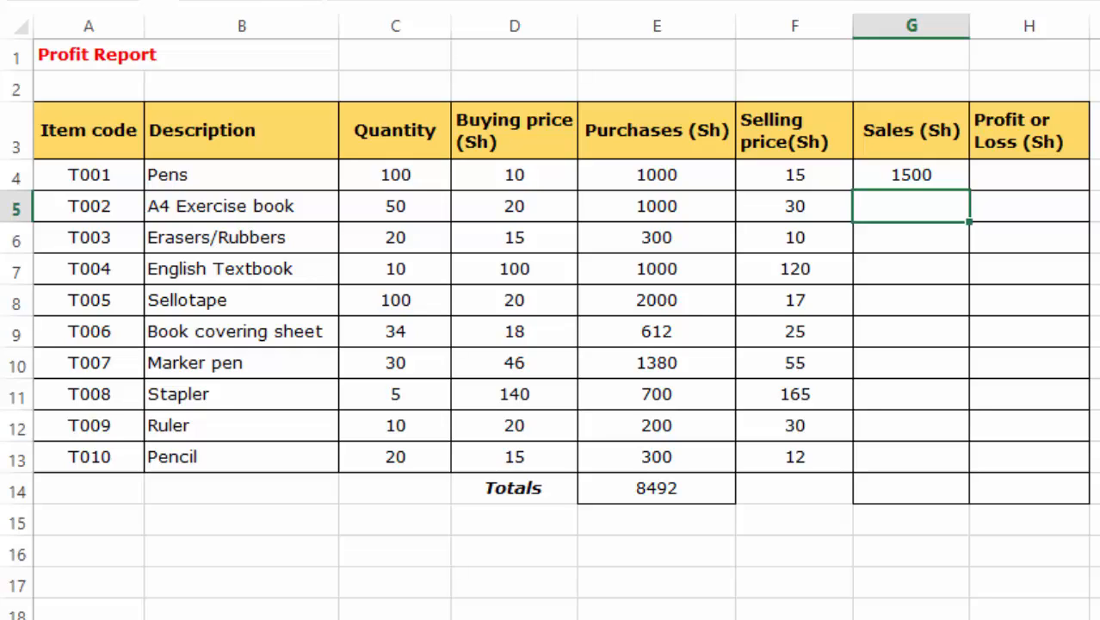
Calculate the sales for A4 Exercise book in G5 with the formula =C5*F5.
left_click(187, 209)
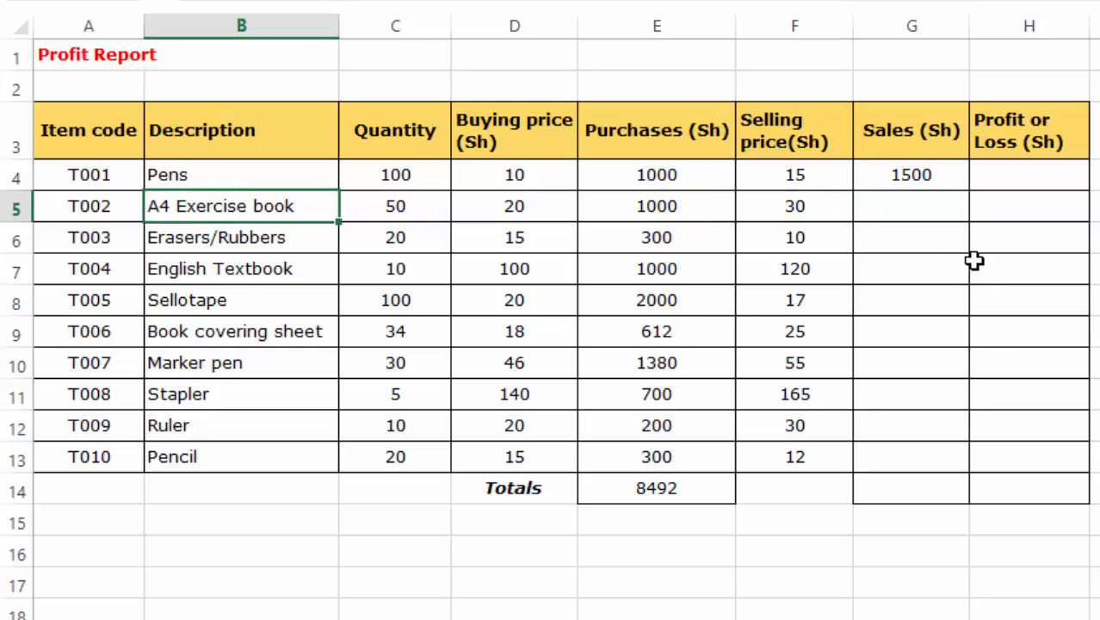
left_click(904, 215)
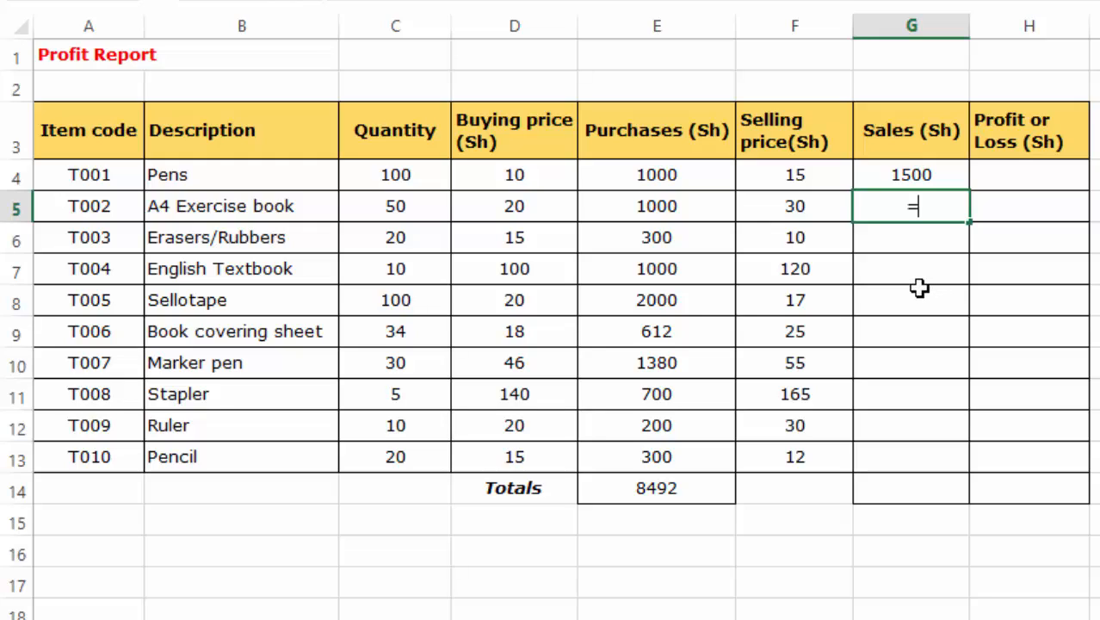
left_click(393, 205)
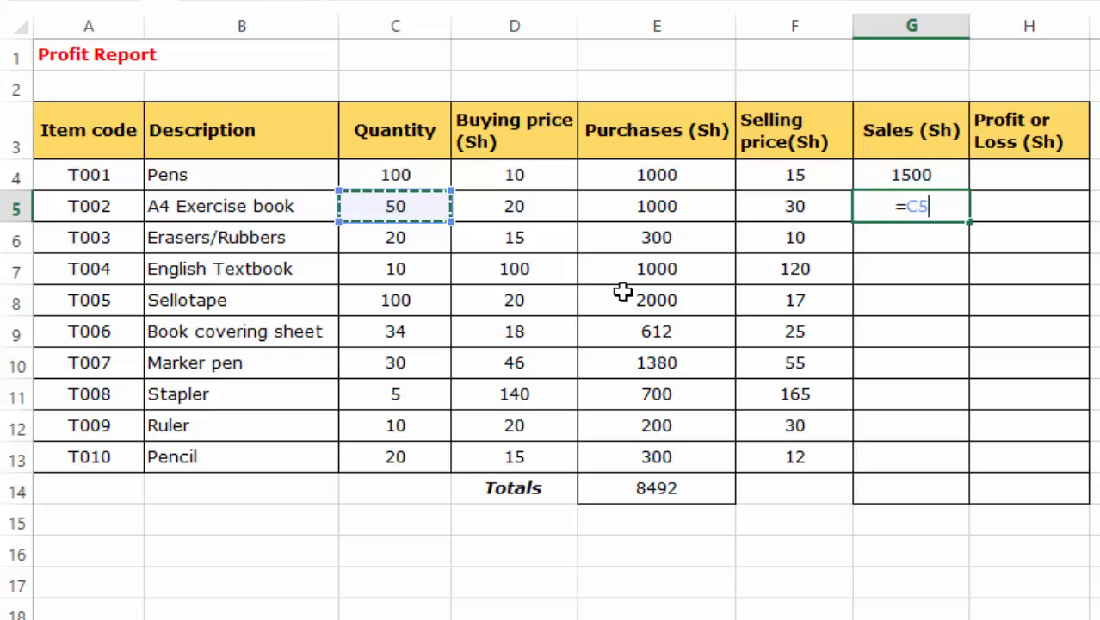
type("*")
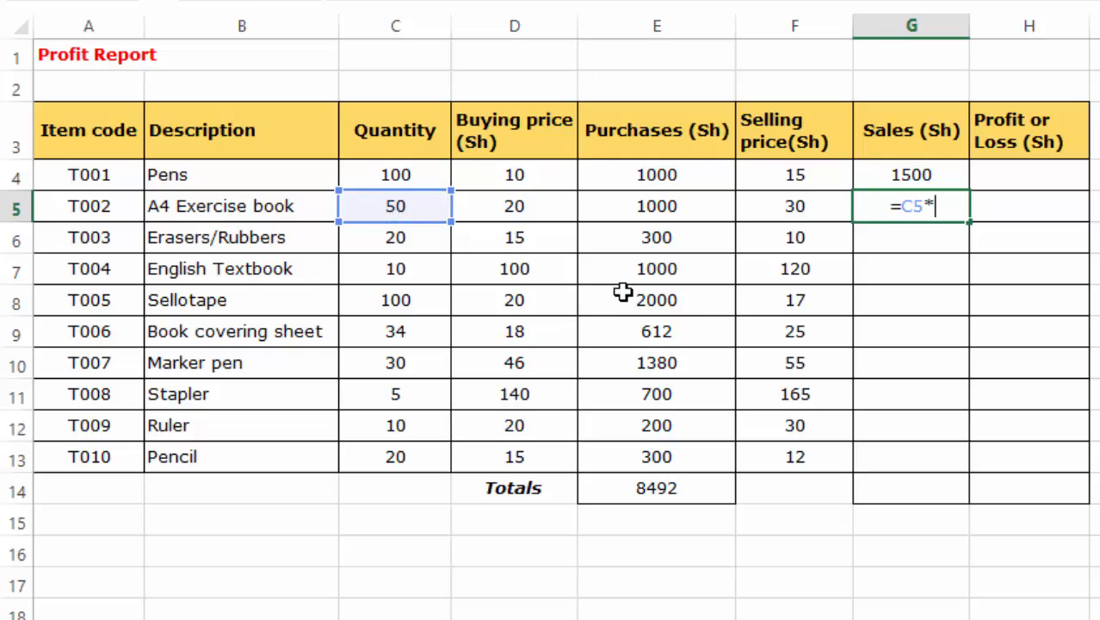
left_click(799, 211)
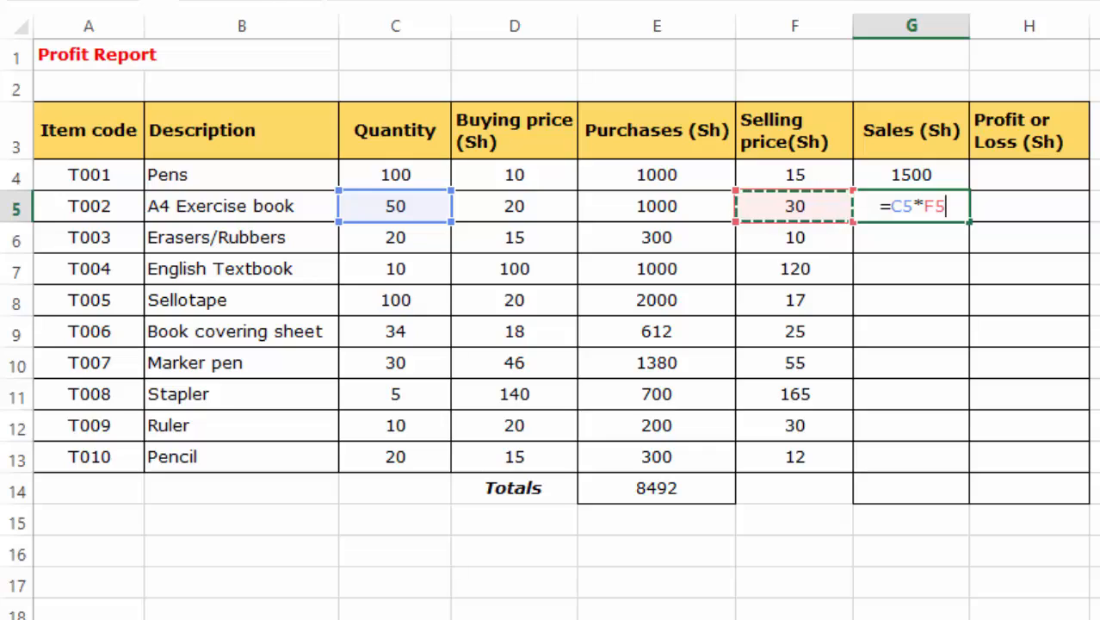
key("Return")
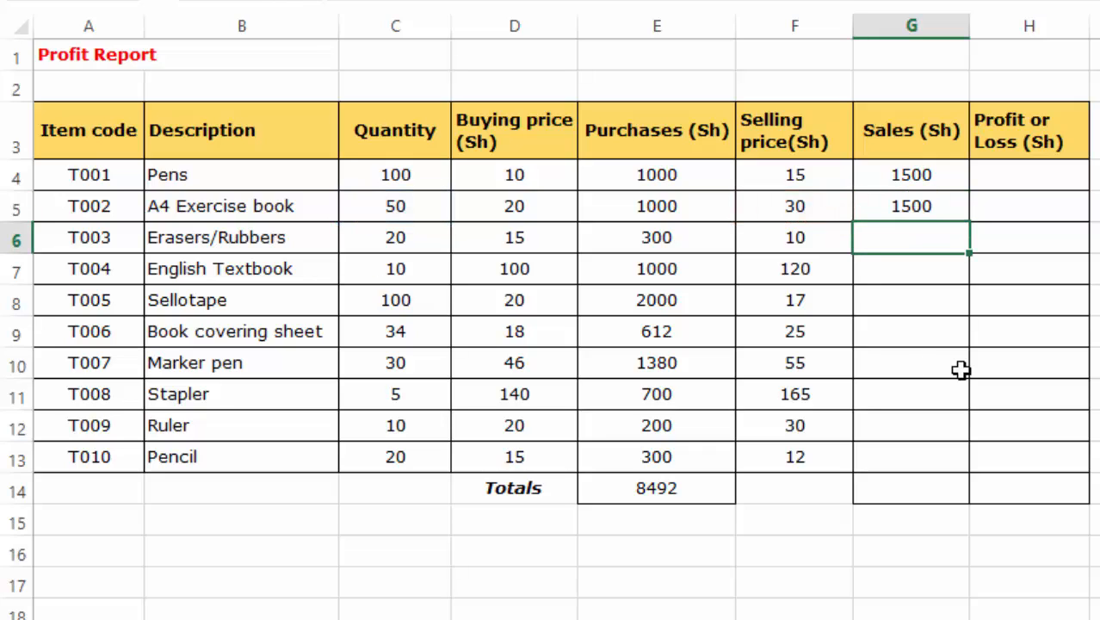
Fill the sales formula from G5 down through G13 for the remaining items.
left_click(904, 209)
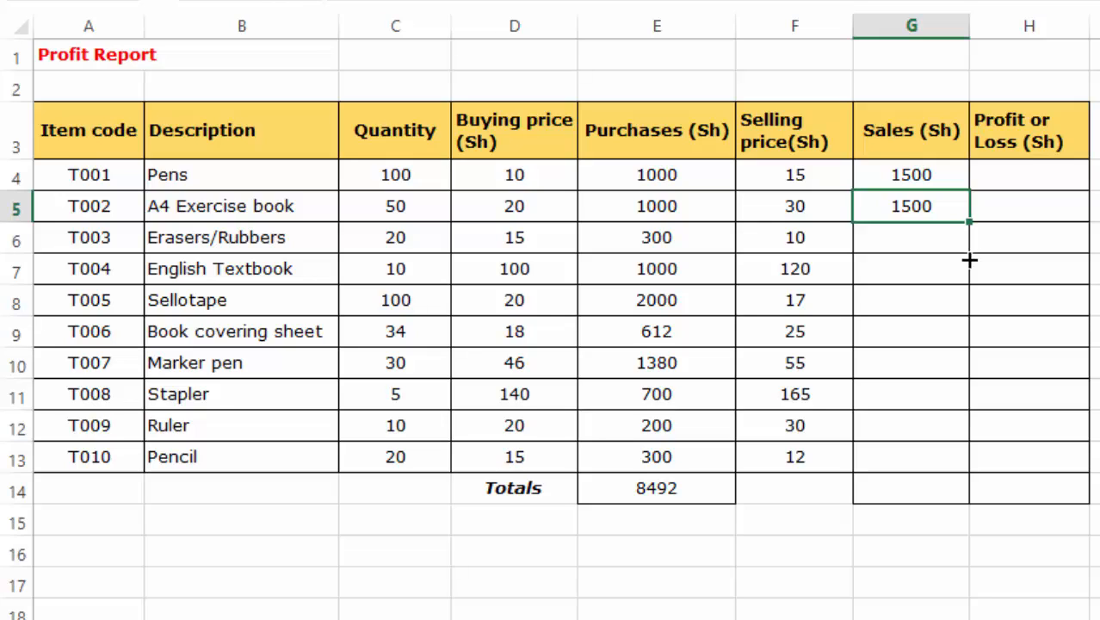
left_click_drag(970, 259, 952, 476)
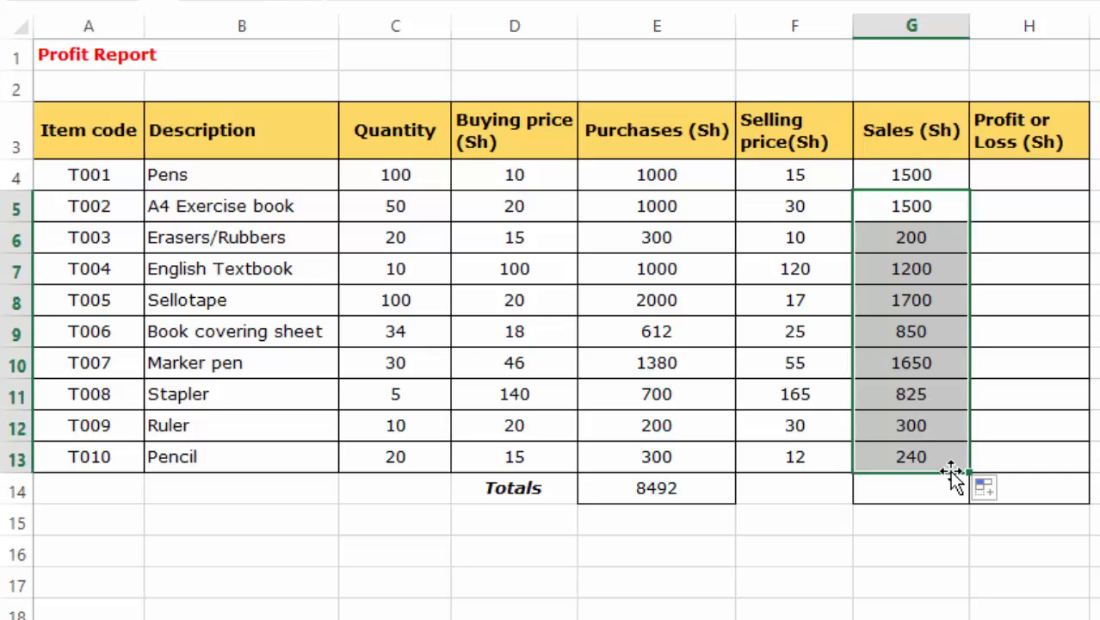
left_click(1098, 332)
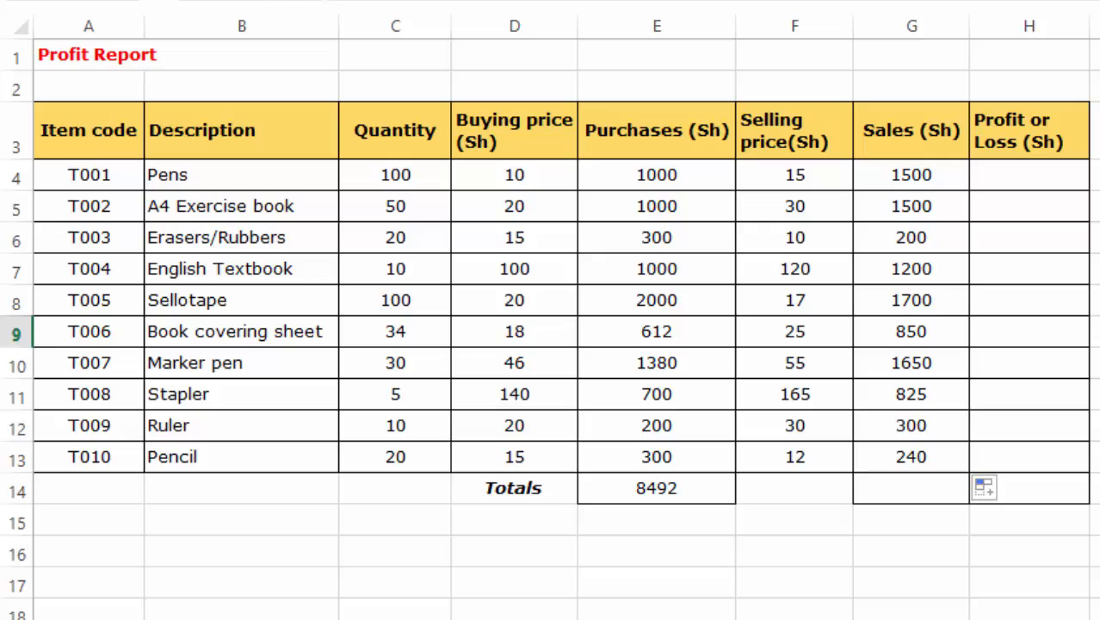
Review the calculated Sales (Sh) values item by item, including those for Pens, English Textbook and Marker pen.
left_click(938, 176)
left_click(923, 209)
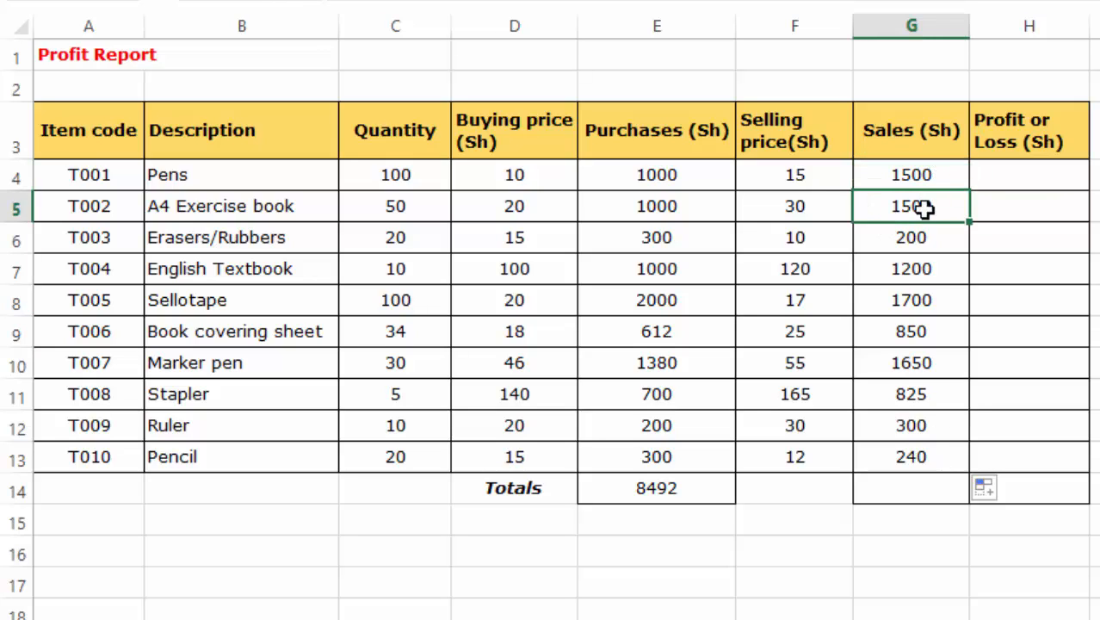
left_click(917, 242)
left_click(910, 270)
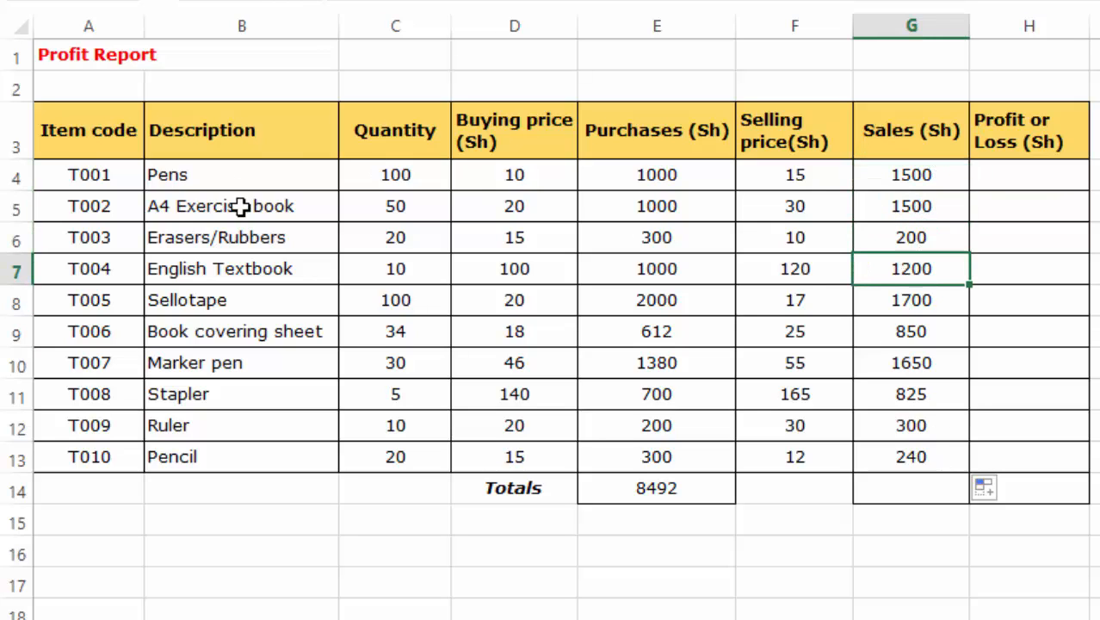
left_click(915, 320)
left_click(914, 360)
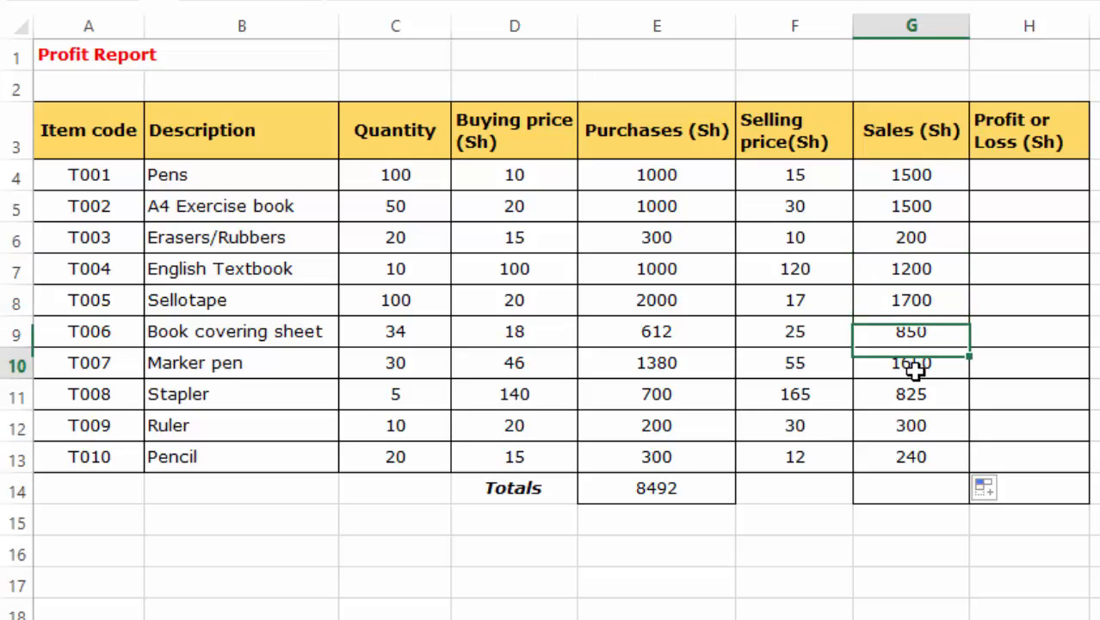
left_click(210, 362)
left_click(915, 365)
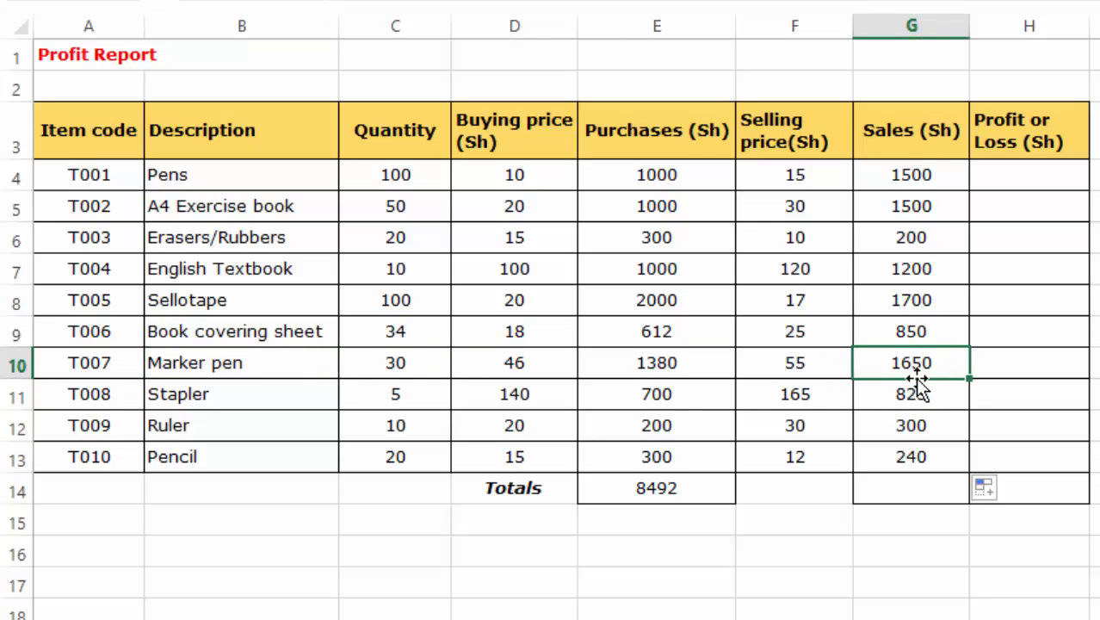
left_click(915, 177)
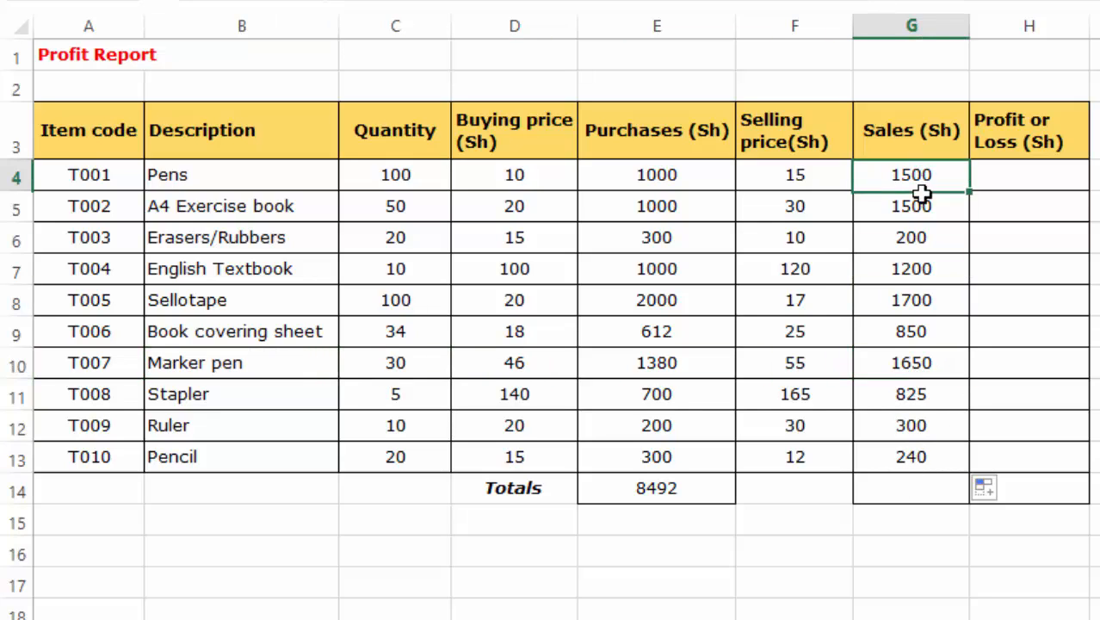
Total the Sales (Sh) column in G14 by summing the range G4:G13 with the SUM function.
mouse_move(922, 194)
left_mouse_down()
mouse_move(894, 408)
mouse_move(909, 452)
left_mouse_up()
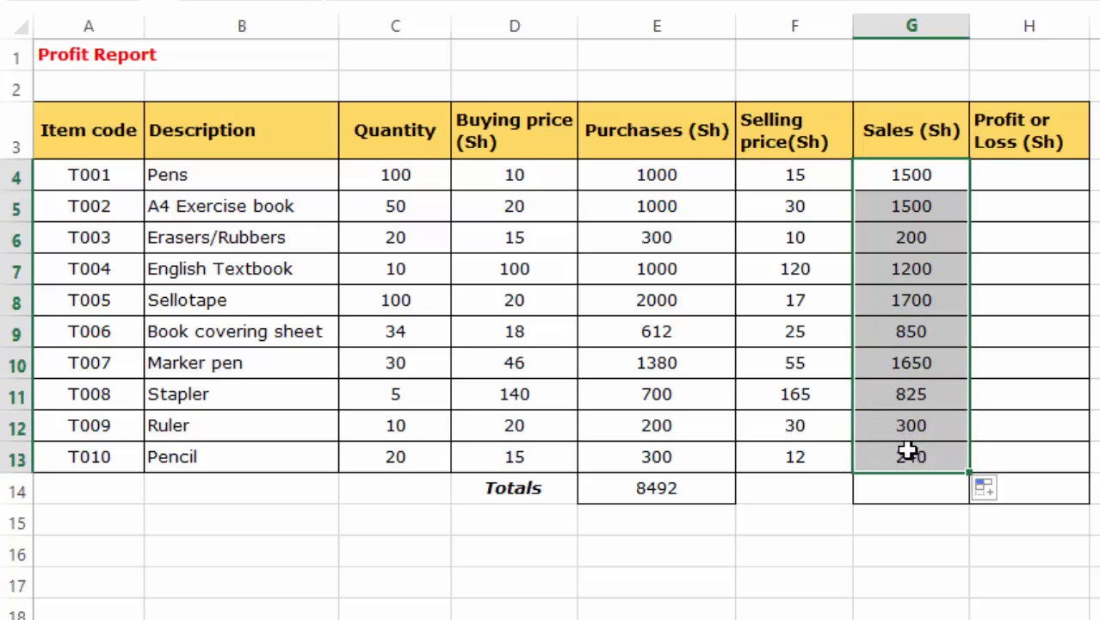
left_click(899, 495)
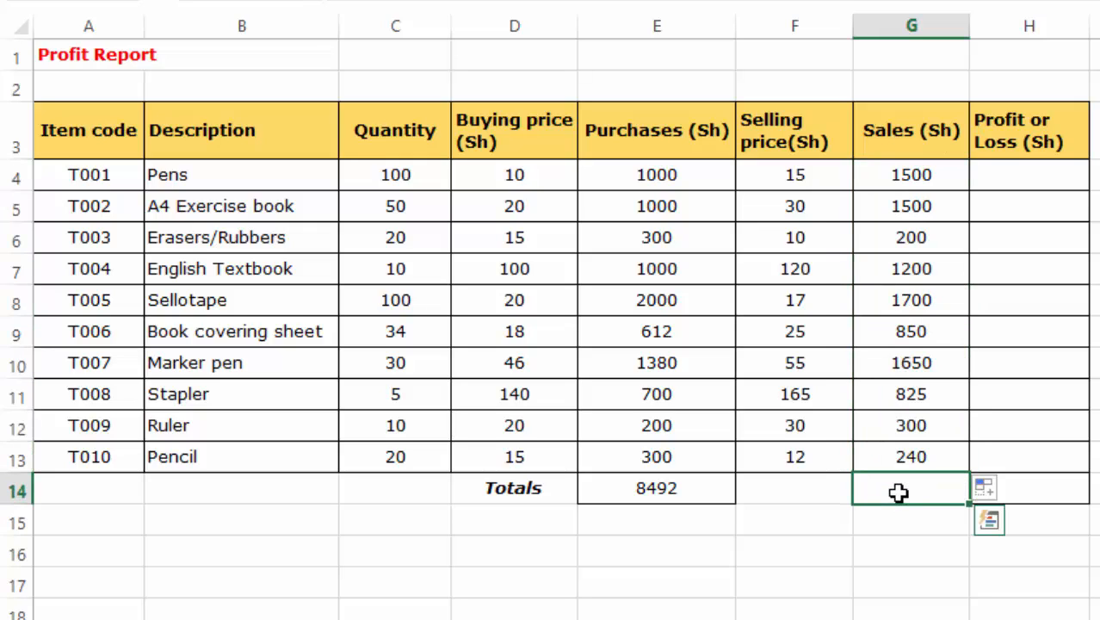
type("=")
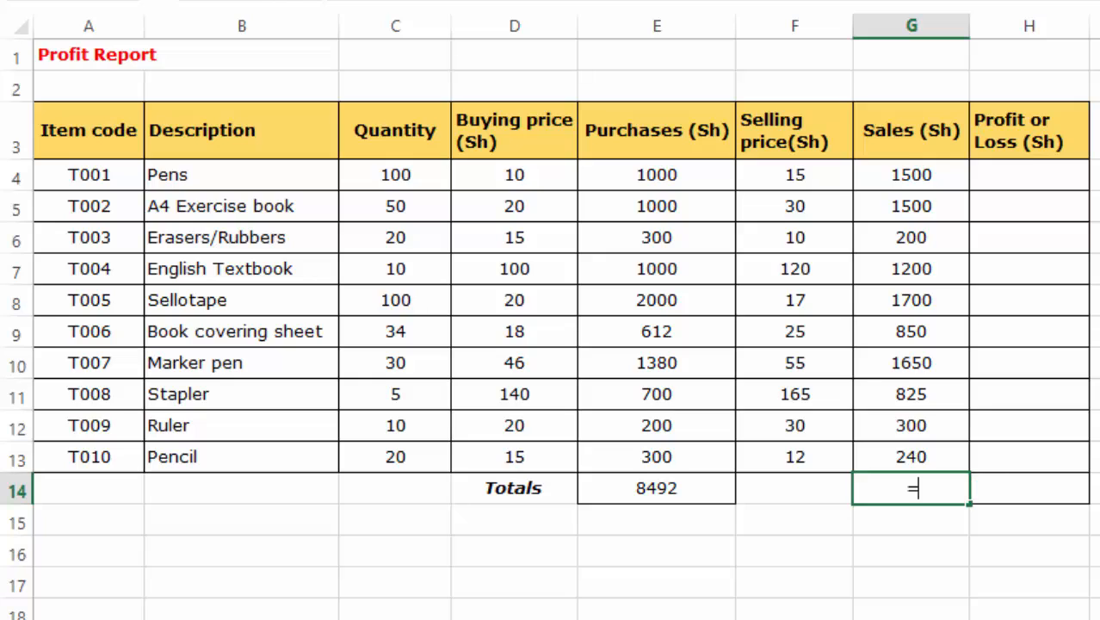
type("sum")
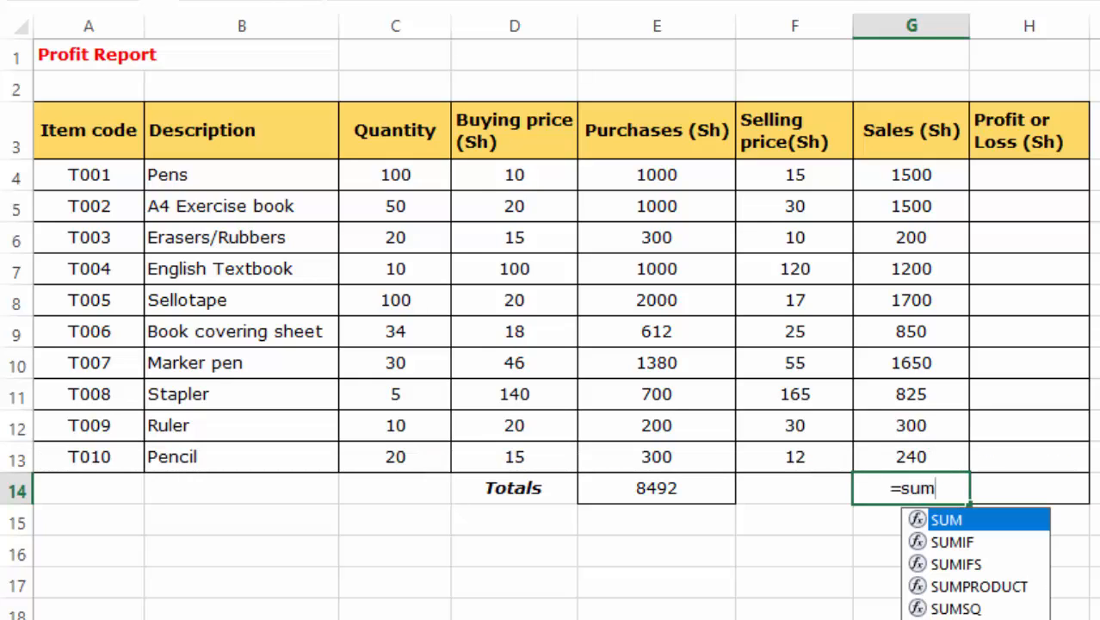
double_click(951, 521)
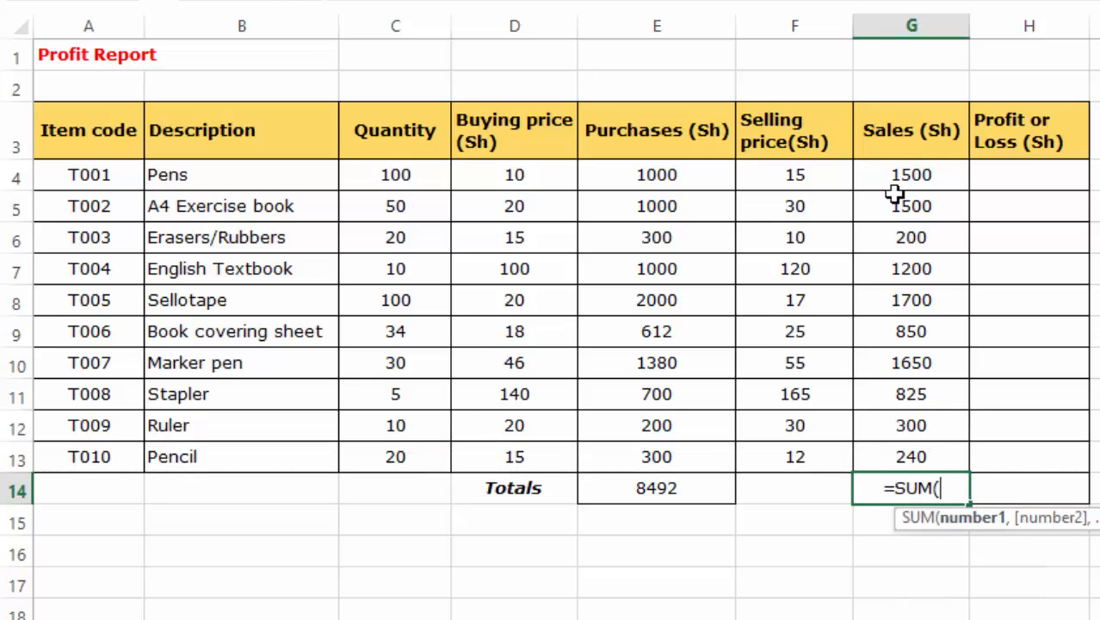
left_click_drag(916, 174, 911, 450)
key("Return")
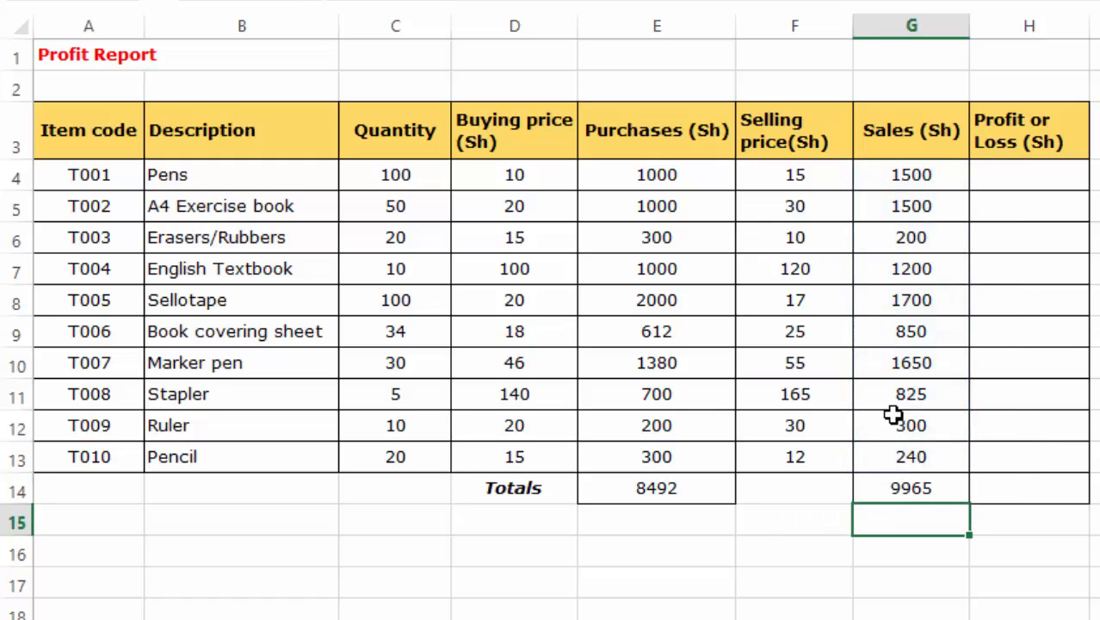
left_click(904, 491)
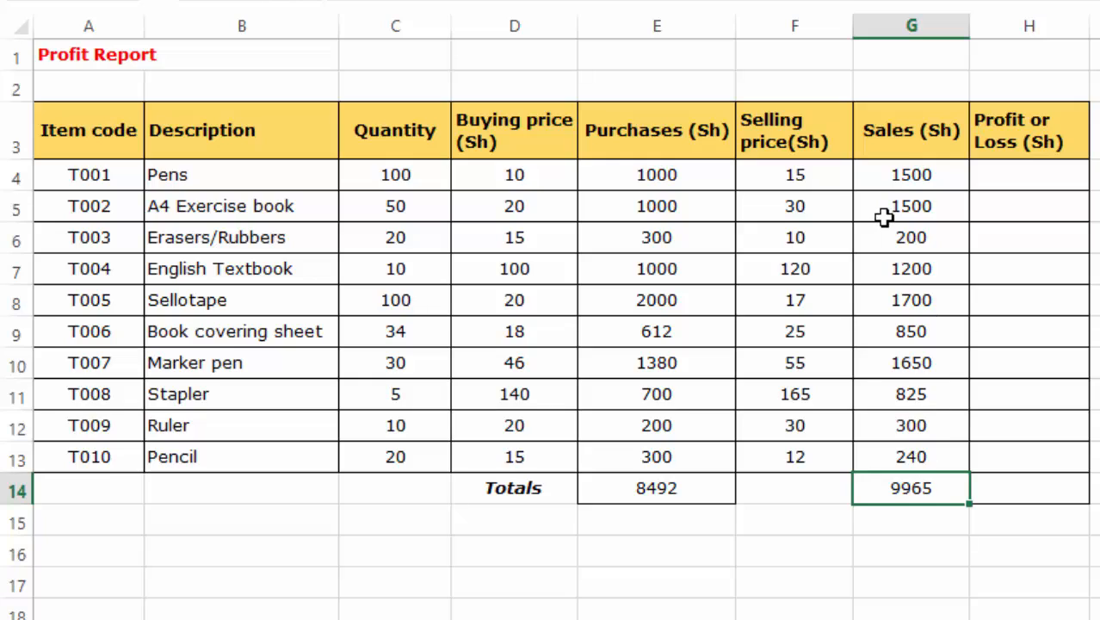
Calculate the profit or loss for Pens in H4 by subtracting purchases from sales with =G4-E4.
left_click(934, 145)
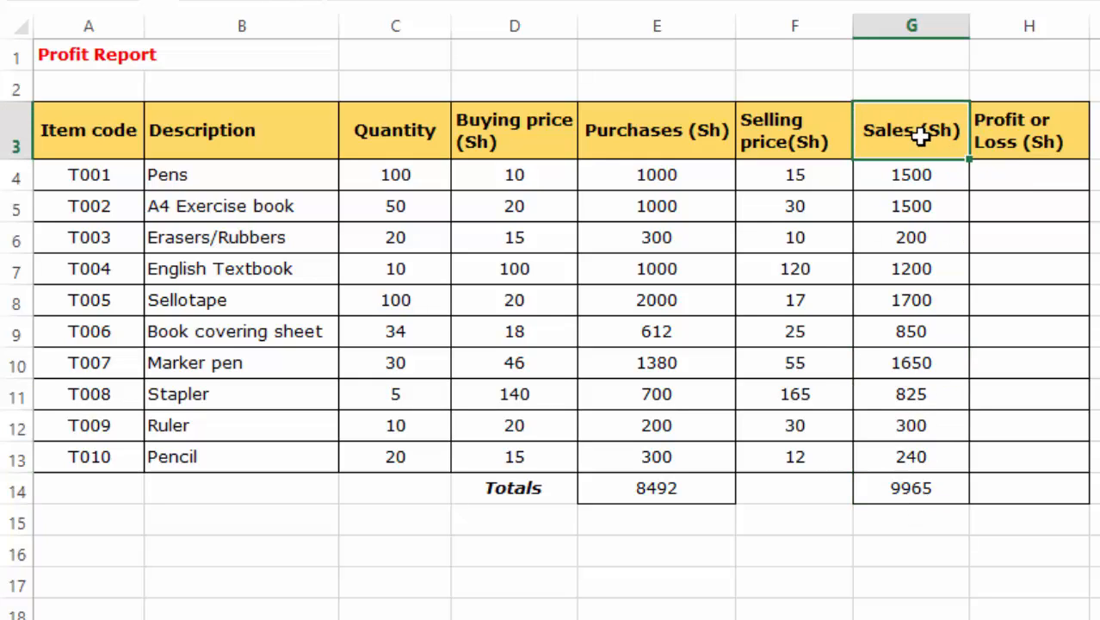
left_click(1019, 175)
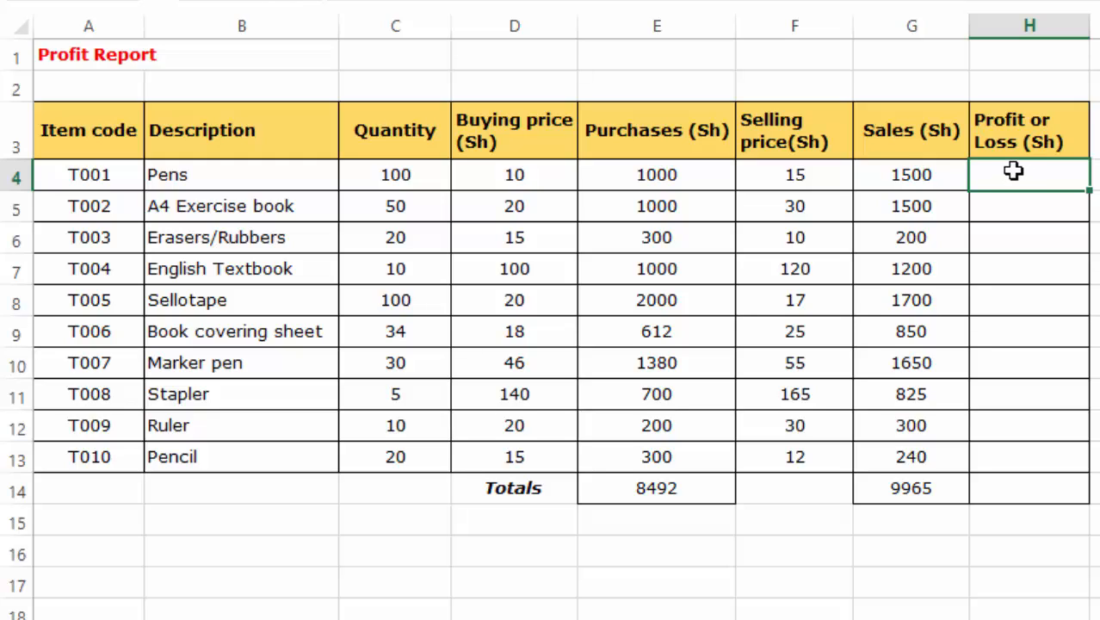
left_click(900, 179)
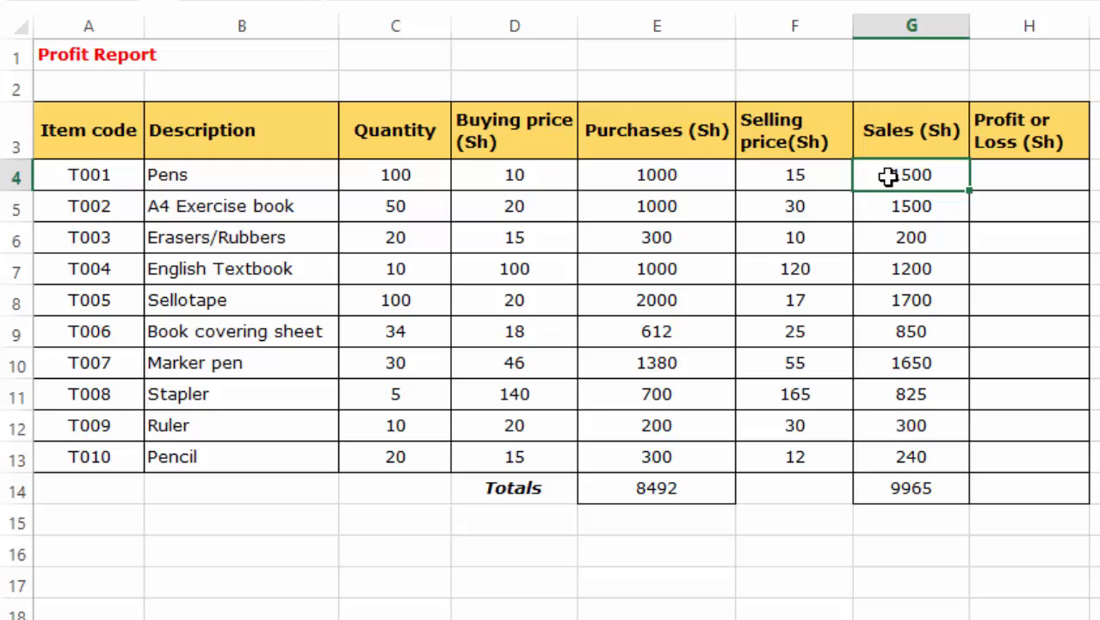
left_click(654, 175)
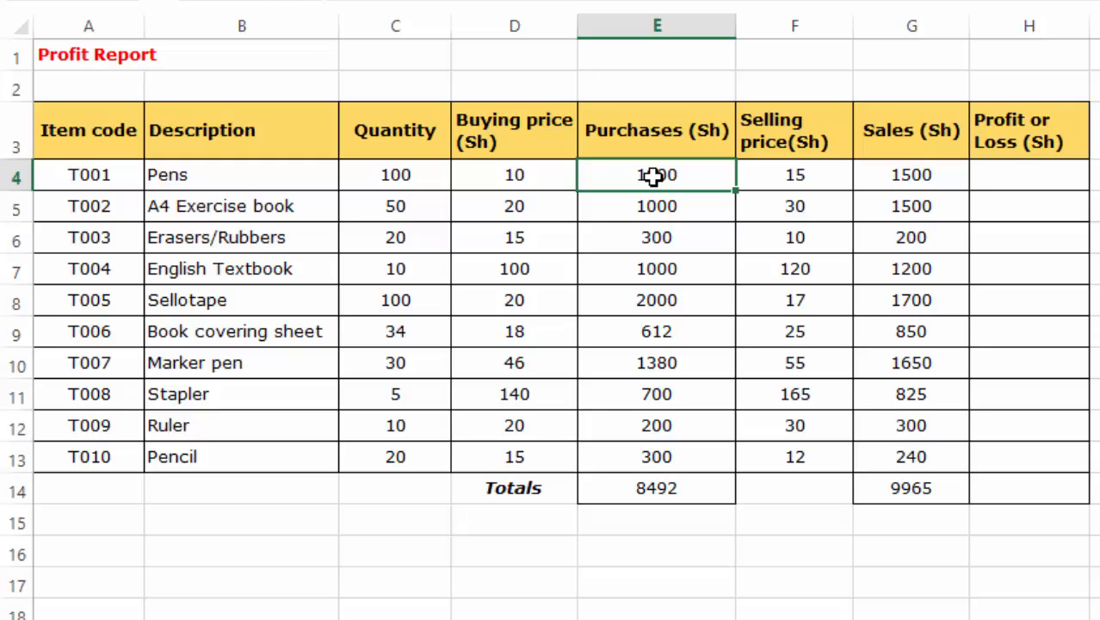
left_click(1007, 179)
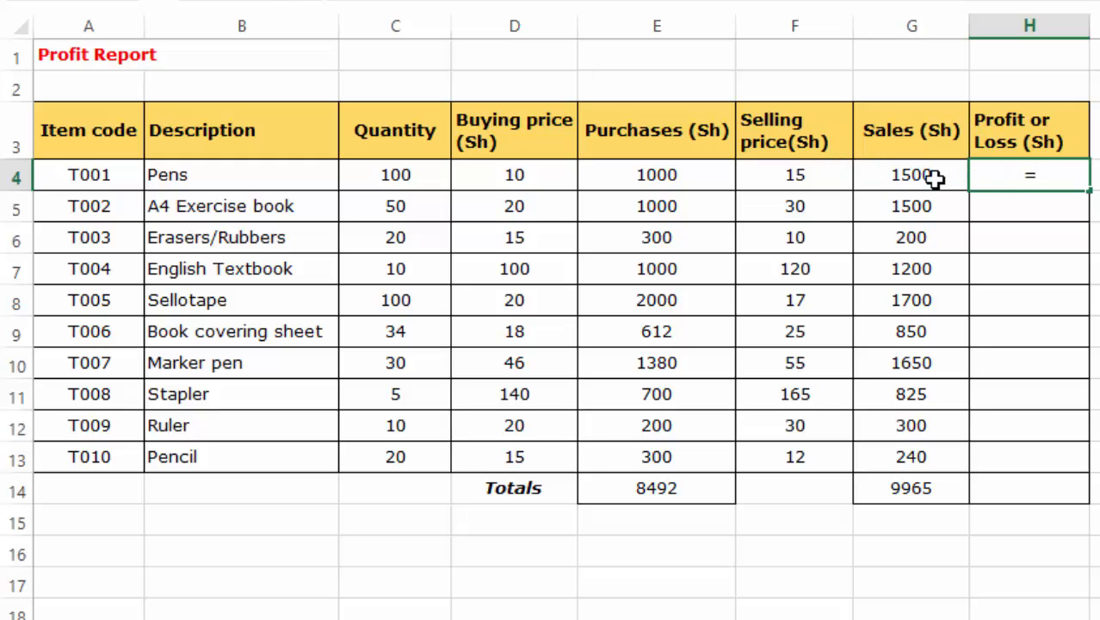
left_click(897, 175)
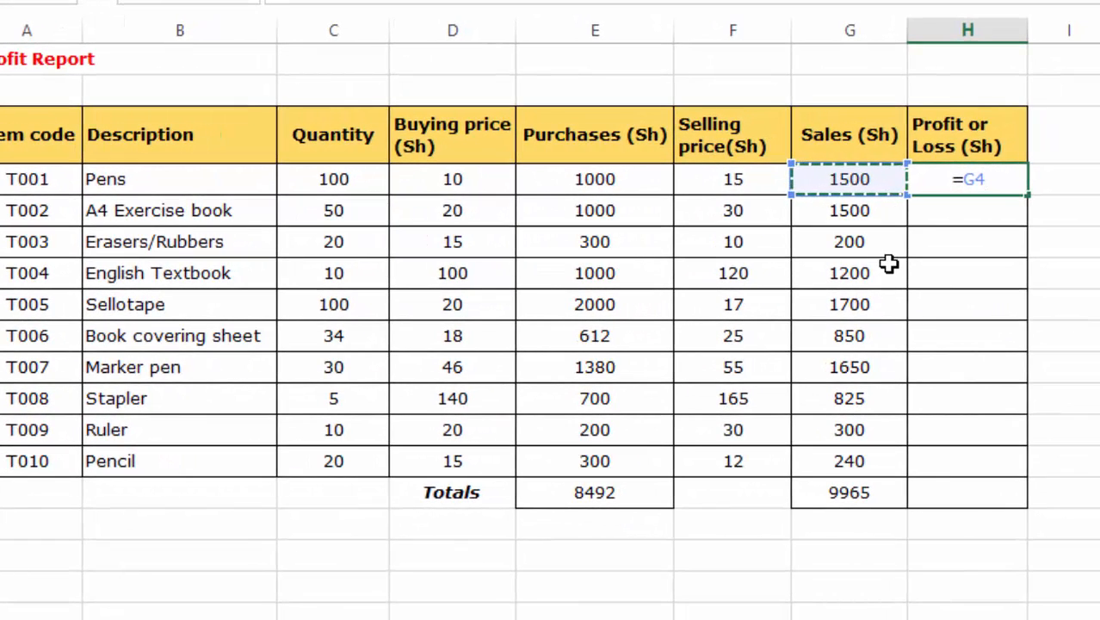
type("-")
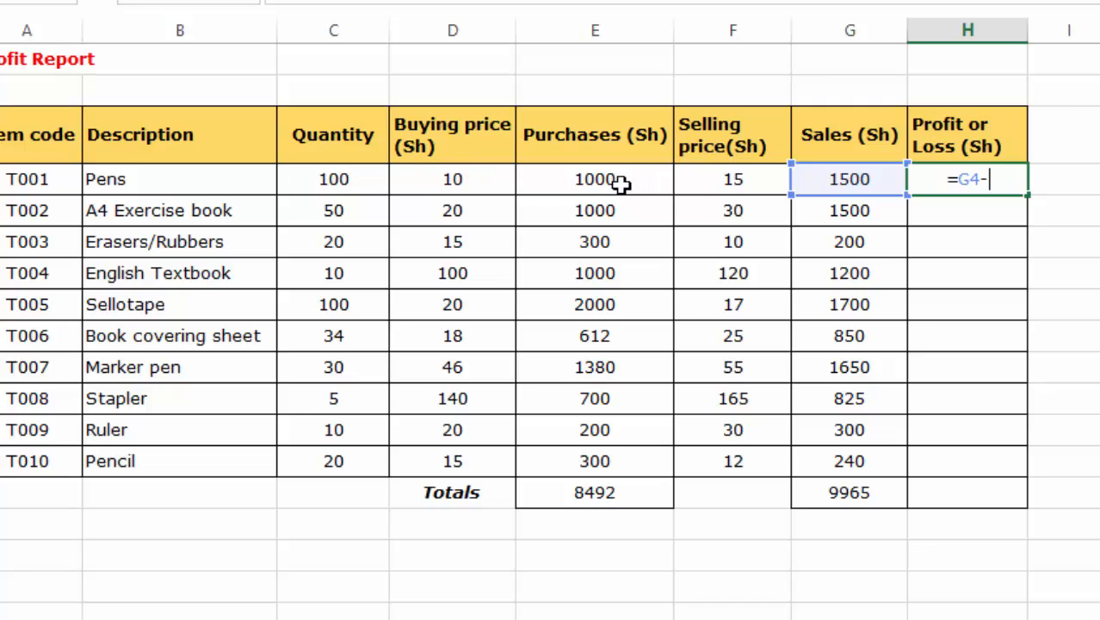
left_click(605, 179)
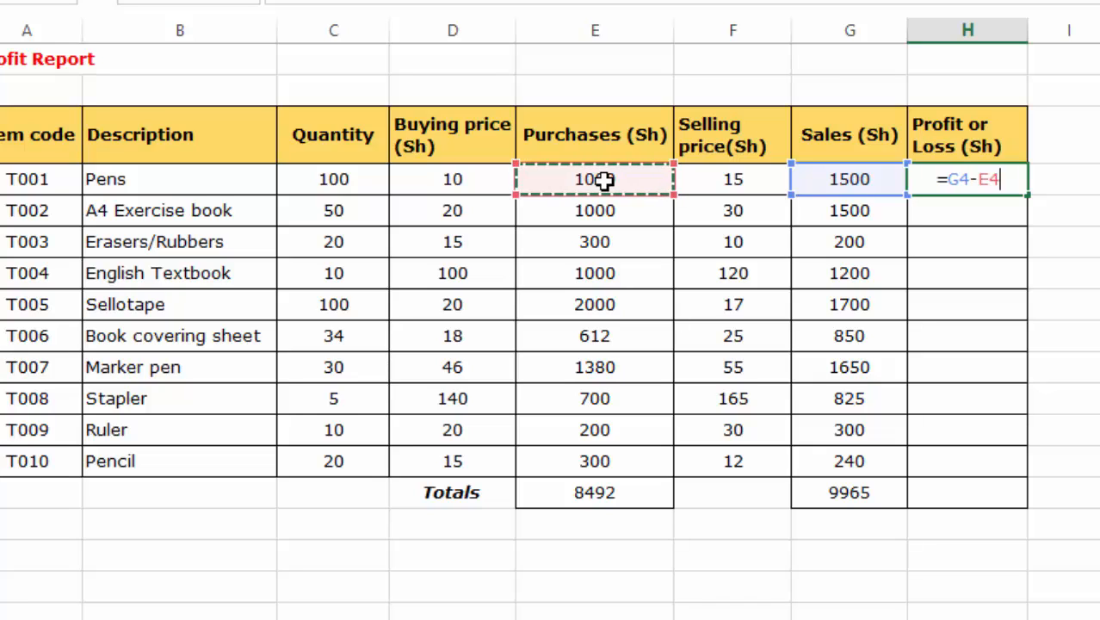
key("Return")
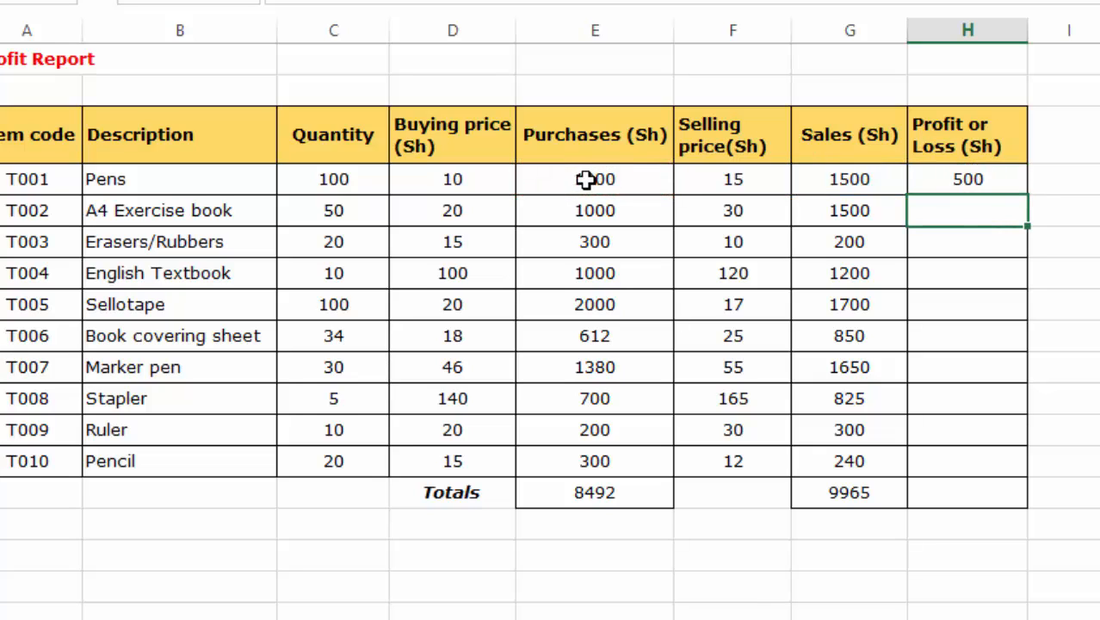
left_click(962, 181)
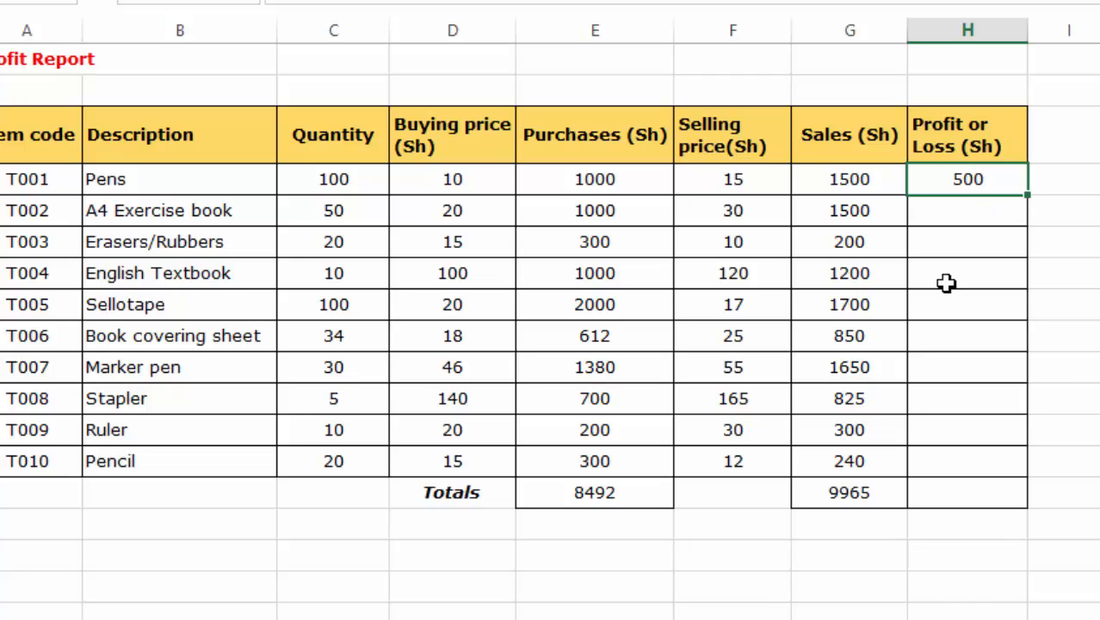
Calculate the profit or loss for A4 Exercise book in H5 with the formula =G5-E5.
left_click(948, 216)
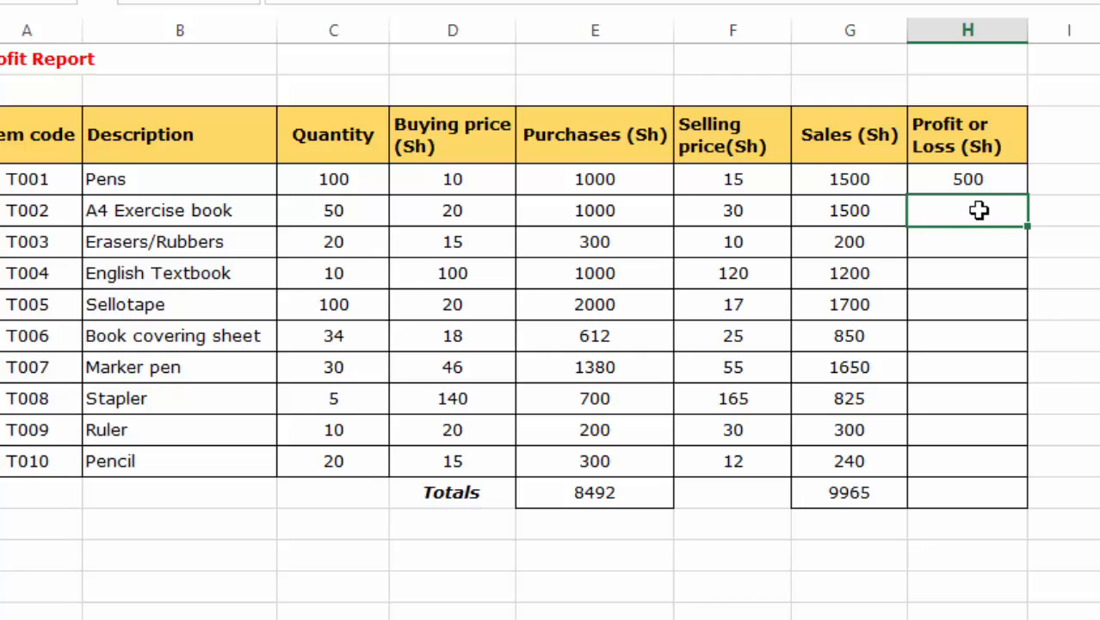
type("=")
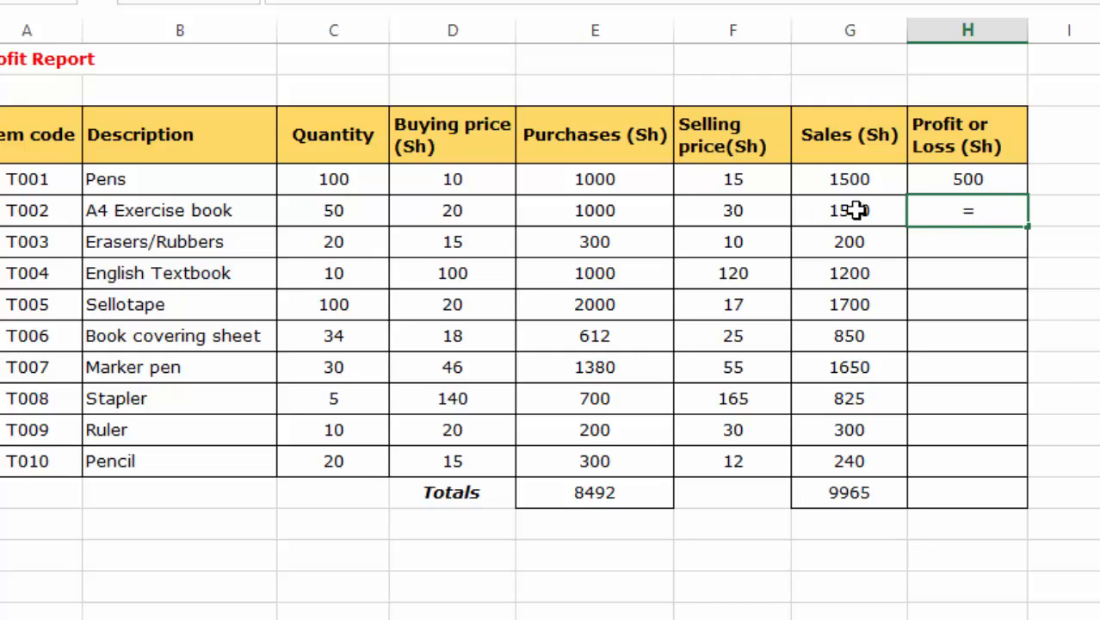
left_click(837, 215)
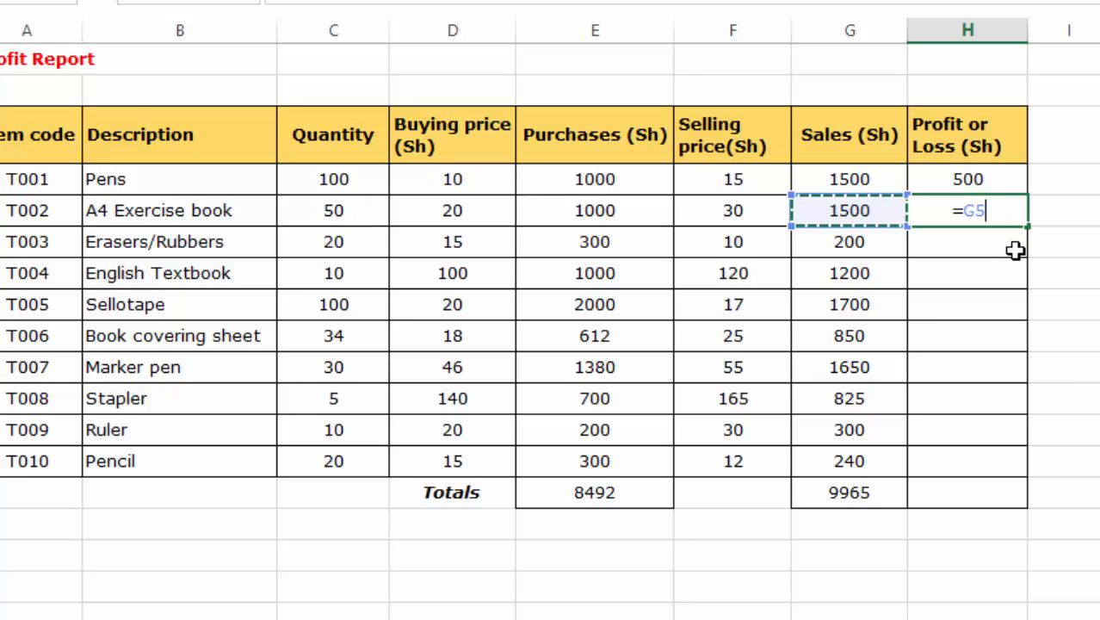
type("-")
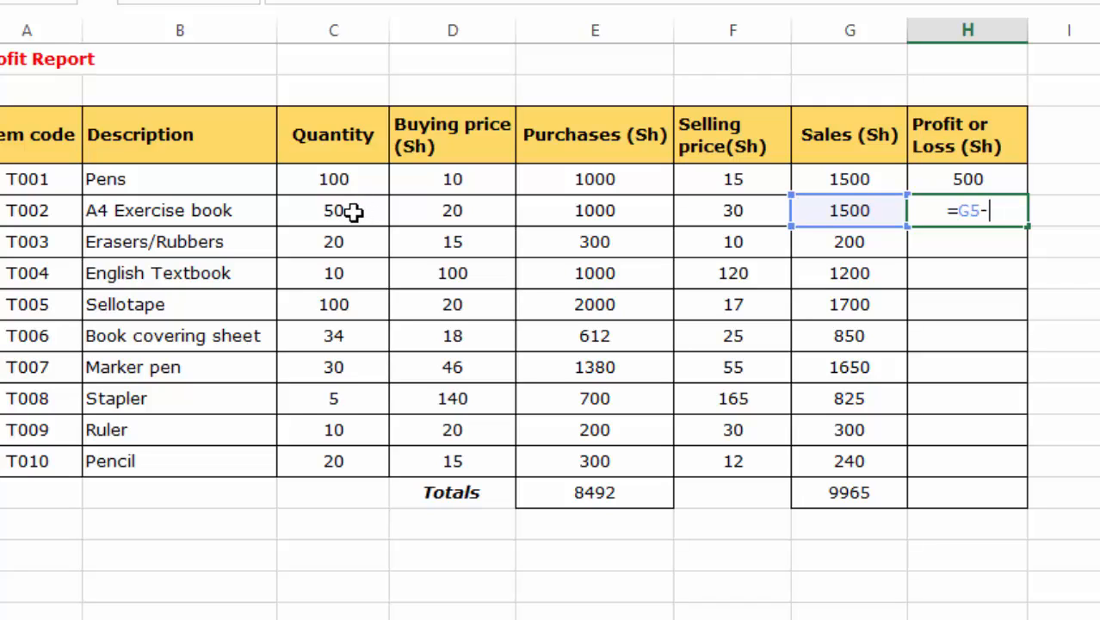
left_click(602, 212)
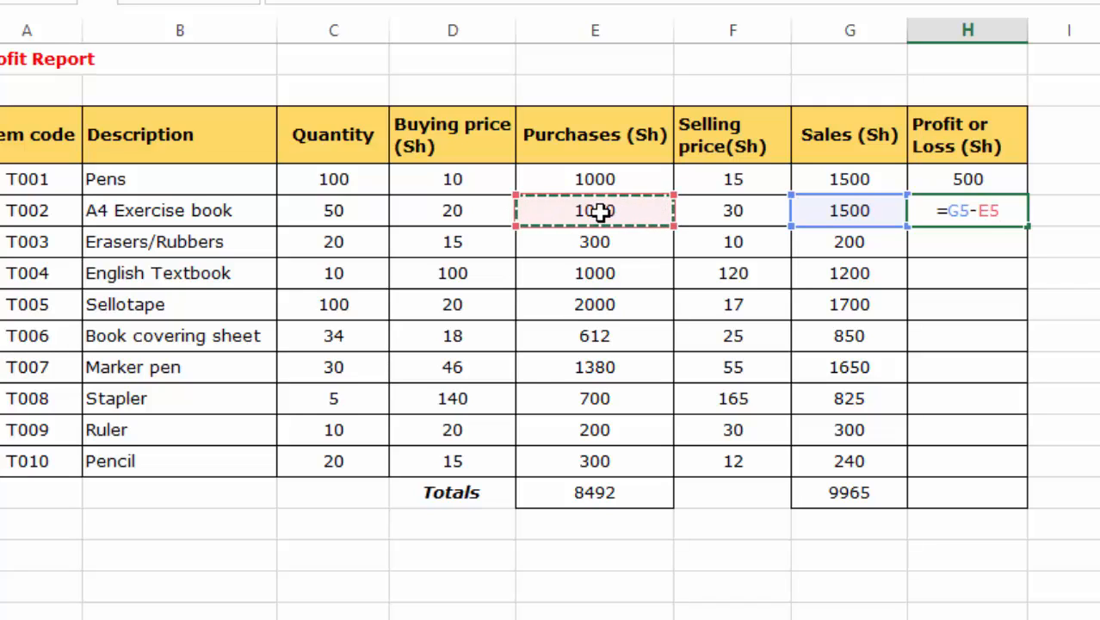
key("Return")
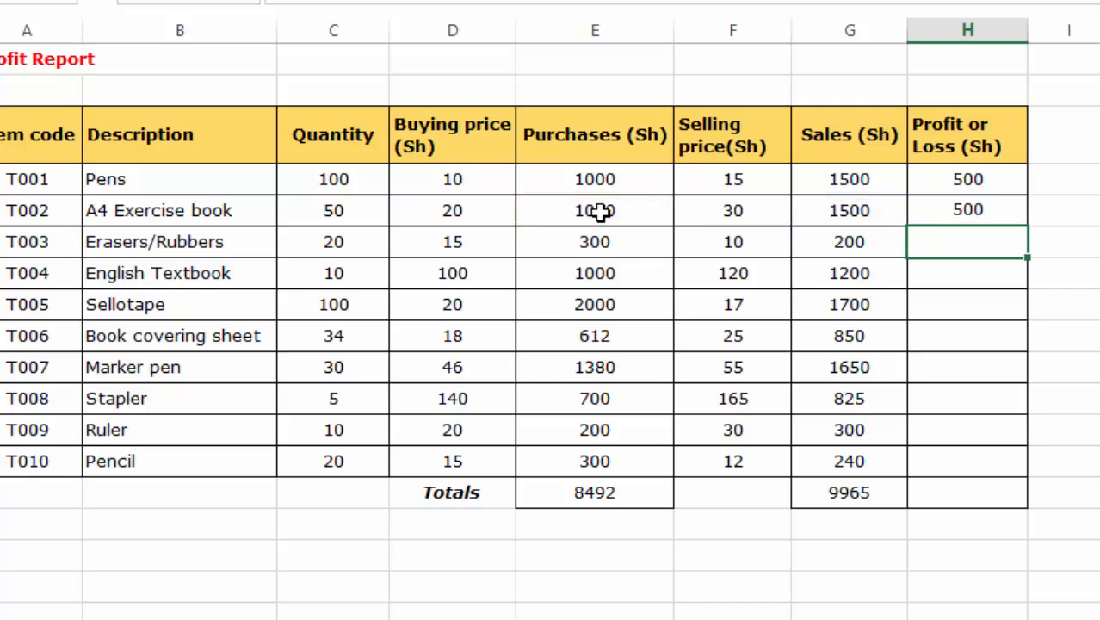
Fill the profit or loss formula from H5 down through H13 for the remaining items.
left_click(961, 211)
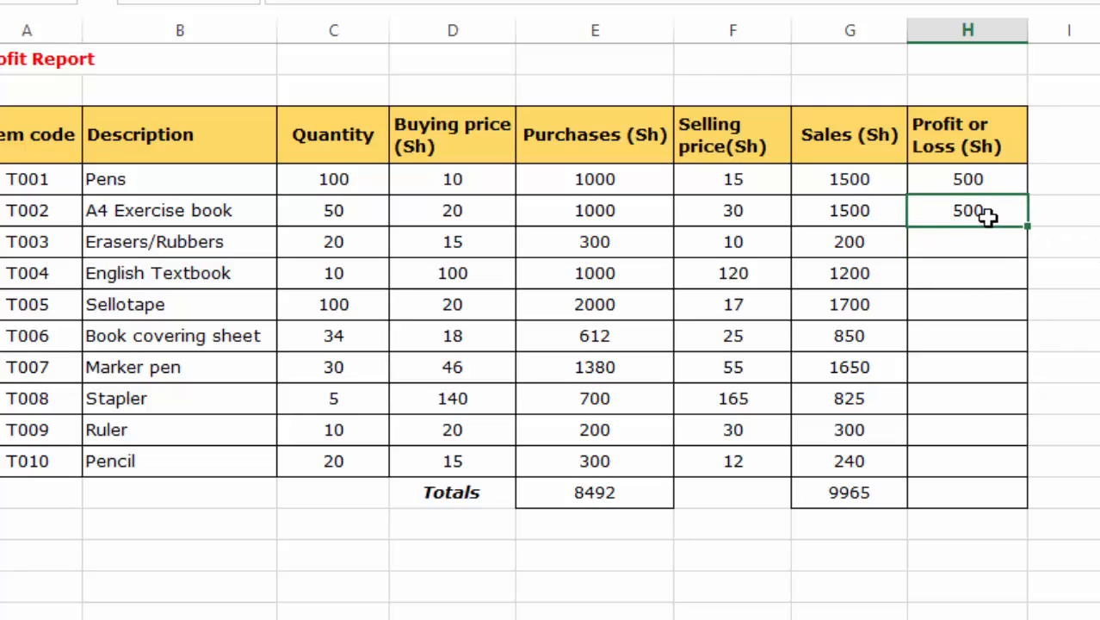
left_click_drag(1028, 227, 1013, 476)
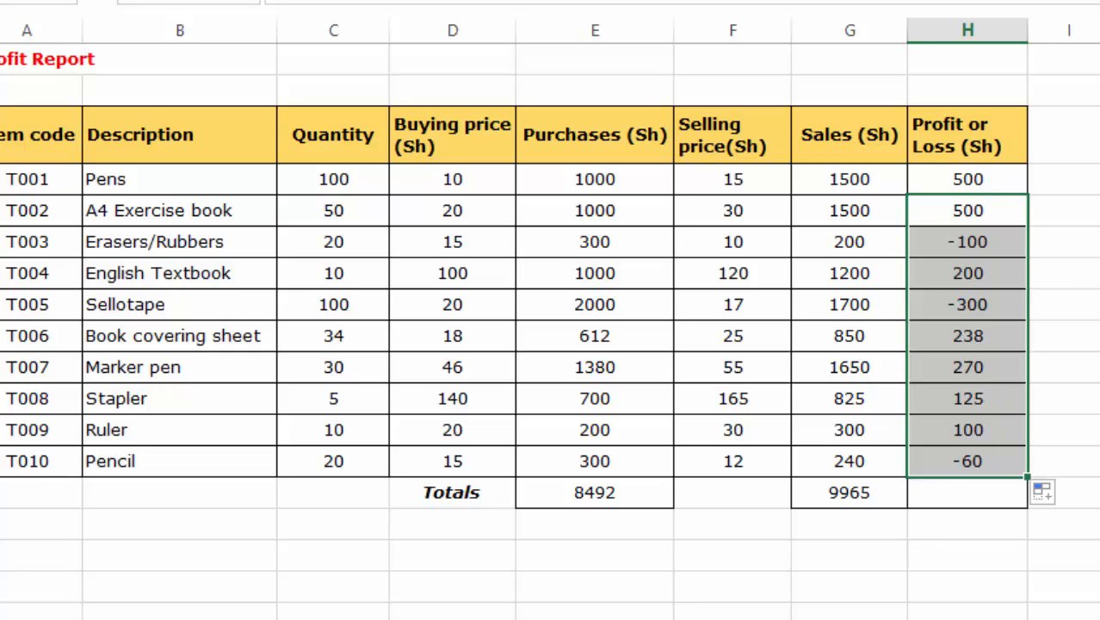
left_click(1099, 210)
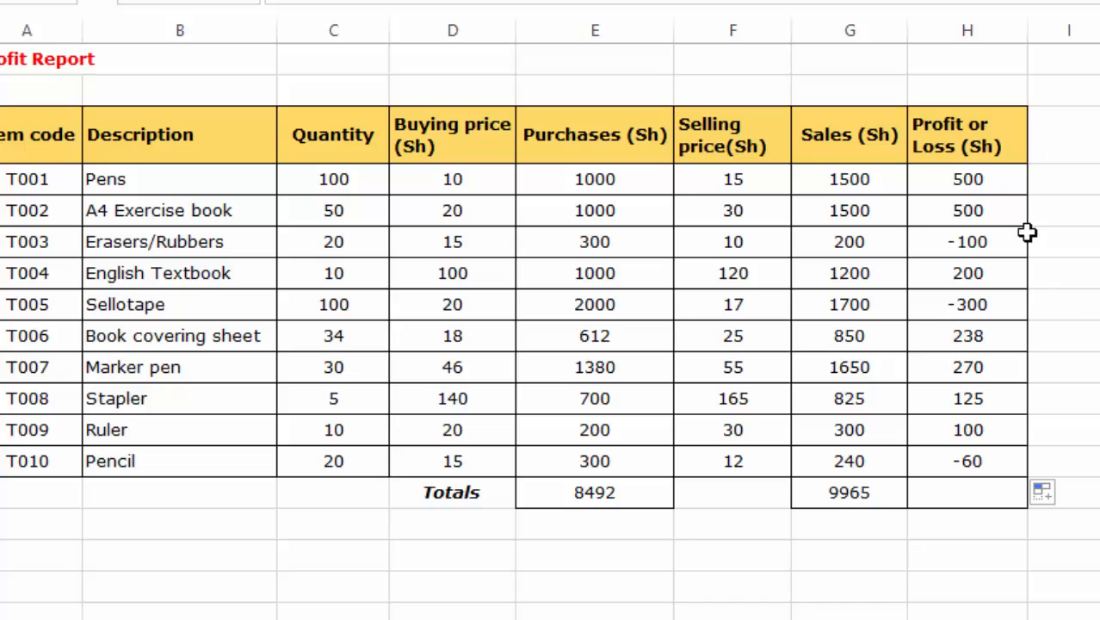
Highlight the negative Profit or Loss values in H6, H8 and H13 with a yellow fill.
left_click(976, 242)
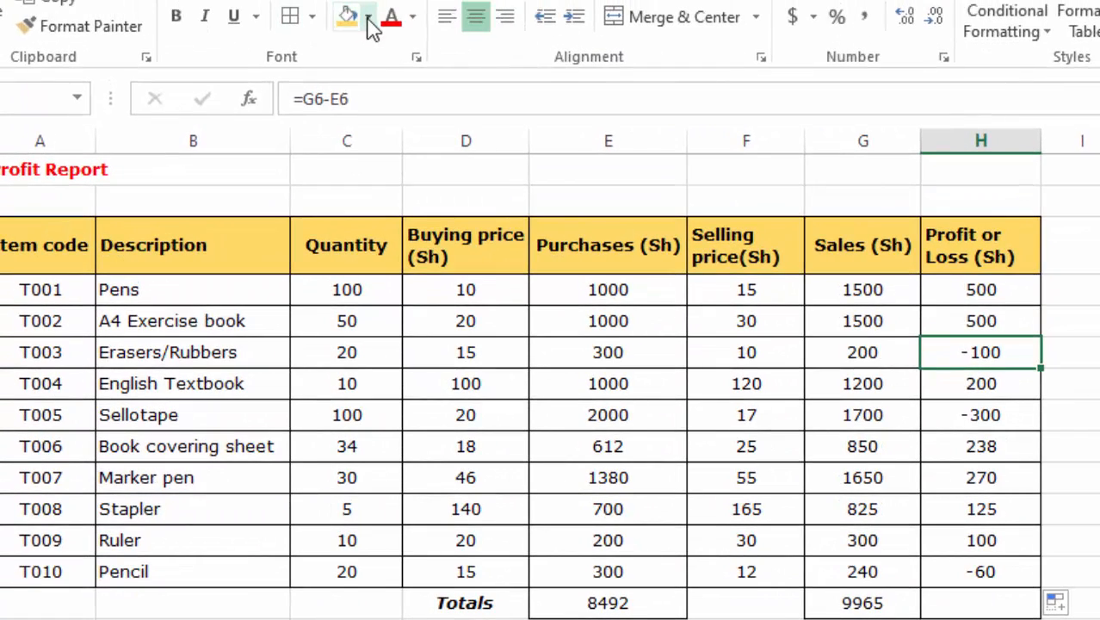
left_click(369, 18)
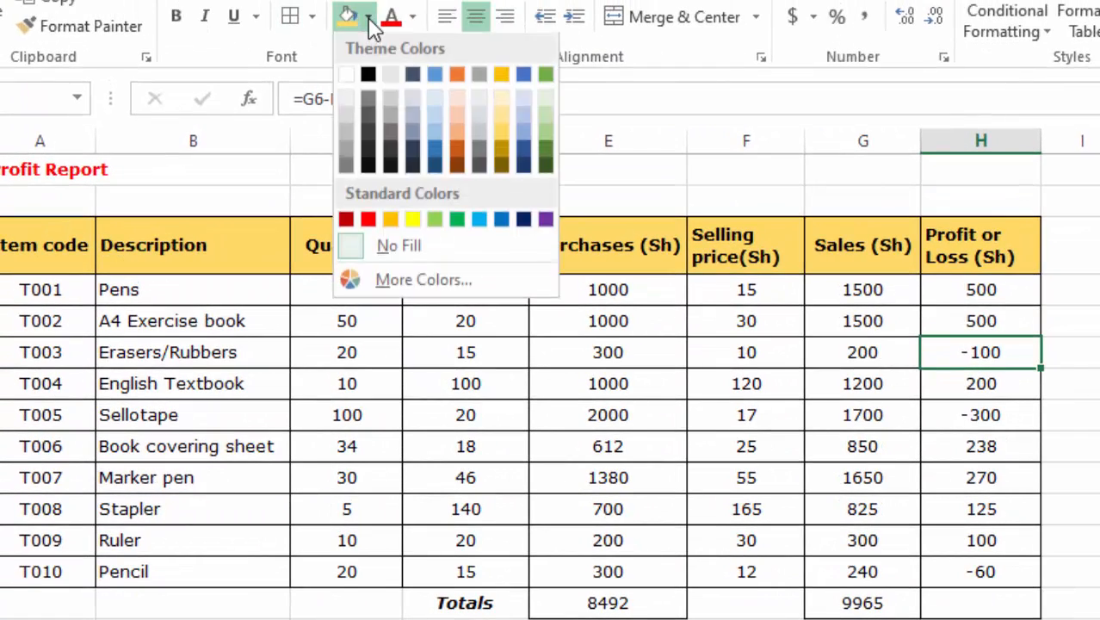
left_click(412, 153)
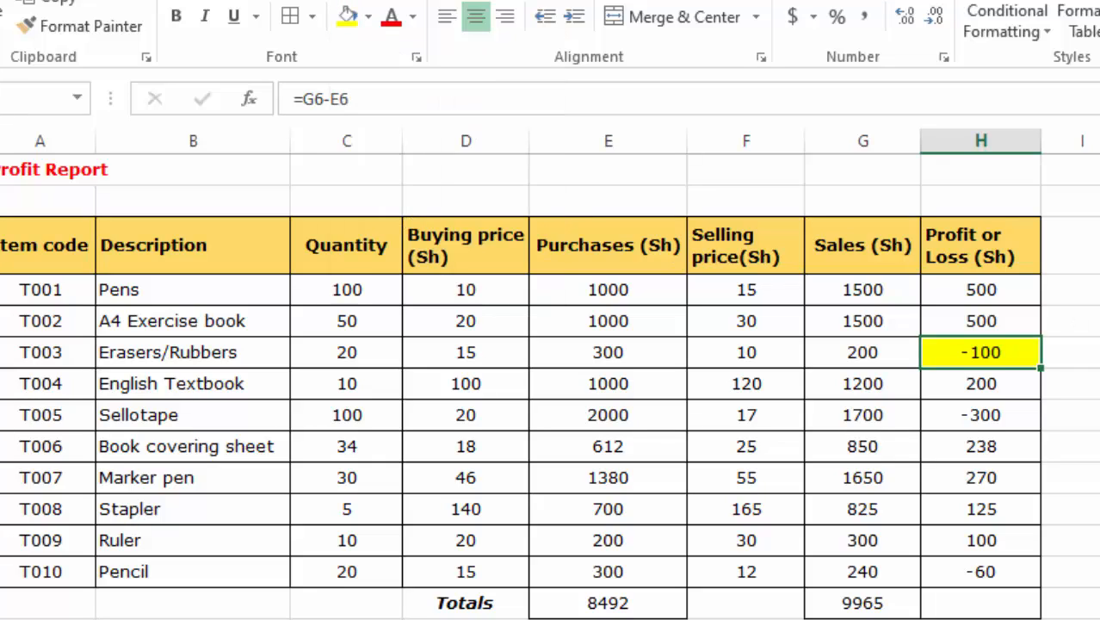
left_click(965, 416)
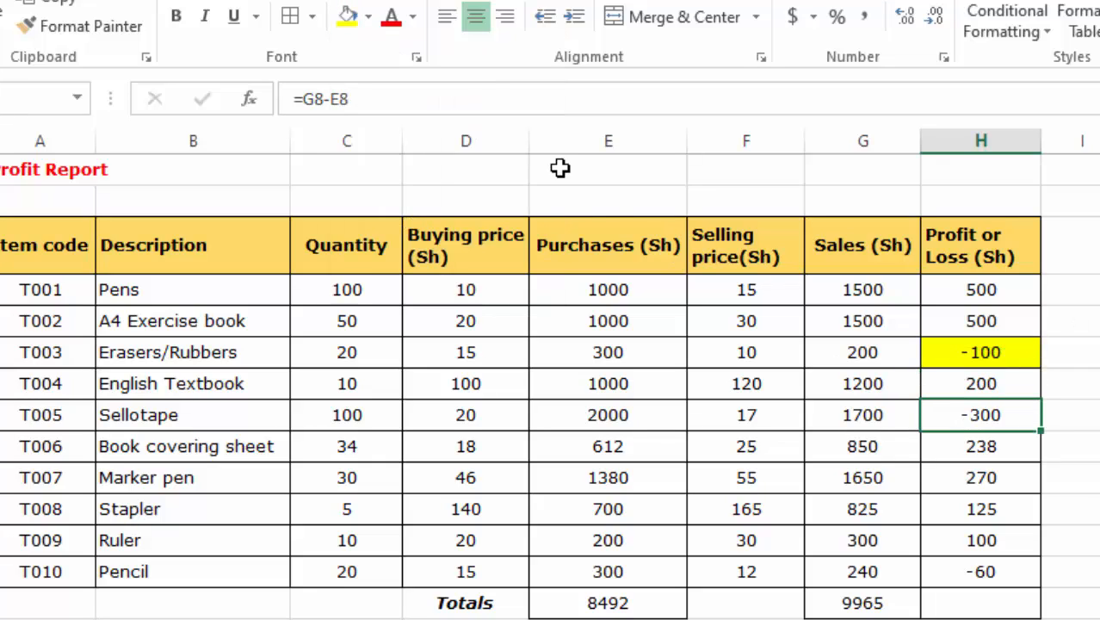
left_click(347, 16)
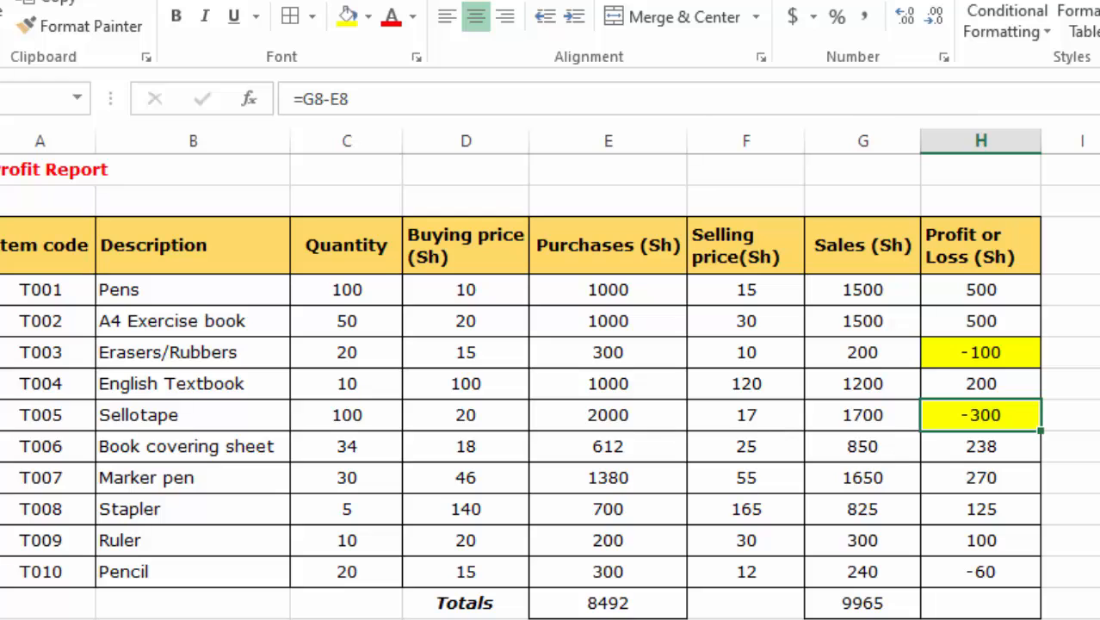
key("Down")
left_click(979, 575)
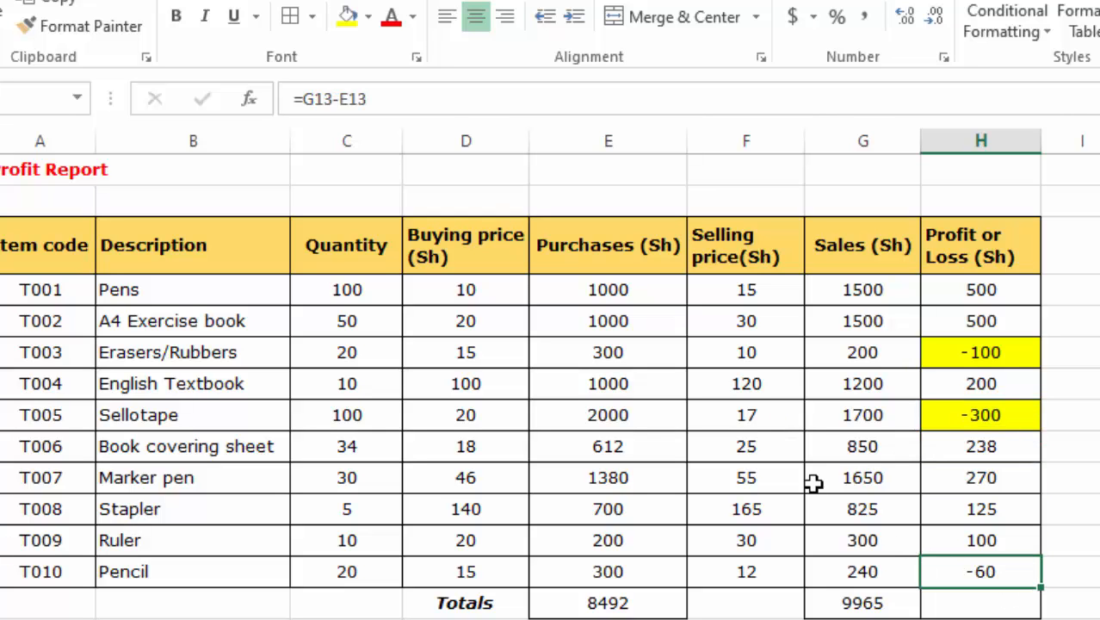
left_click(352, 21)
left_click(1099, 384)
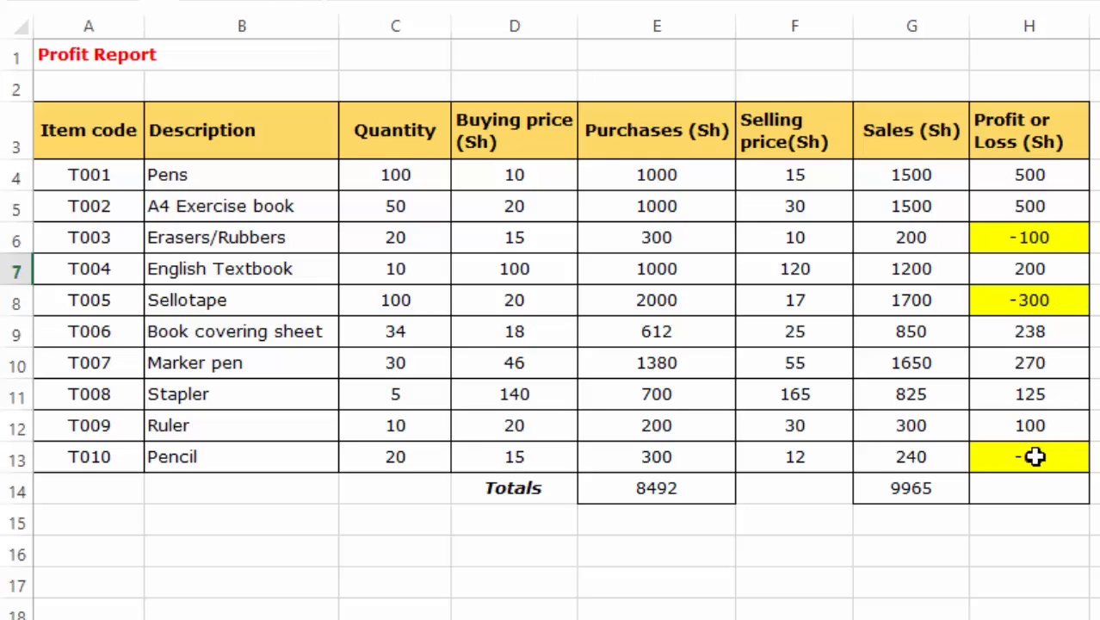
Review the highlighted losses and the unhighlighted profits in the Profit or Loss (Sh) column.
left_click(1040, 232)
left_click(1042, 301)
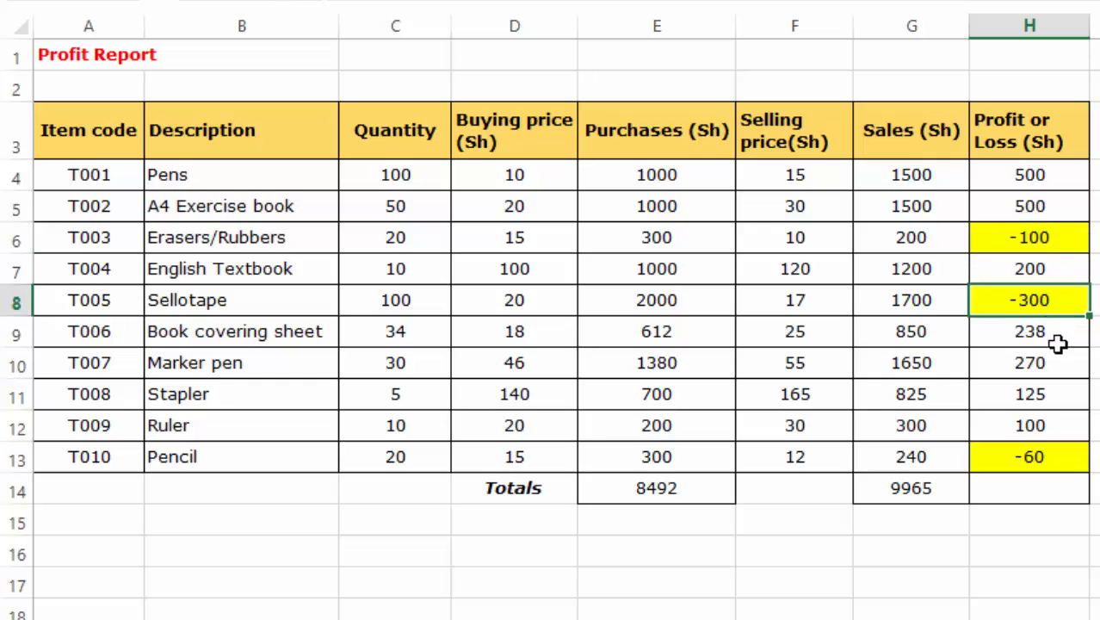
left_click(1023, 427)
left_click(1033, 389)
left_click(1031, 339)
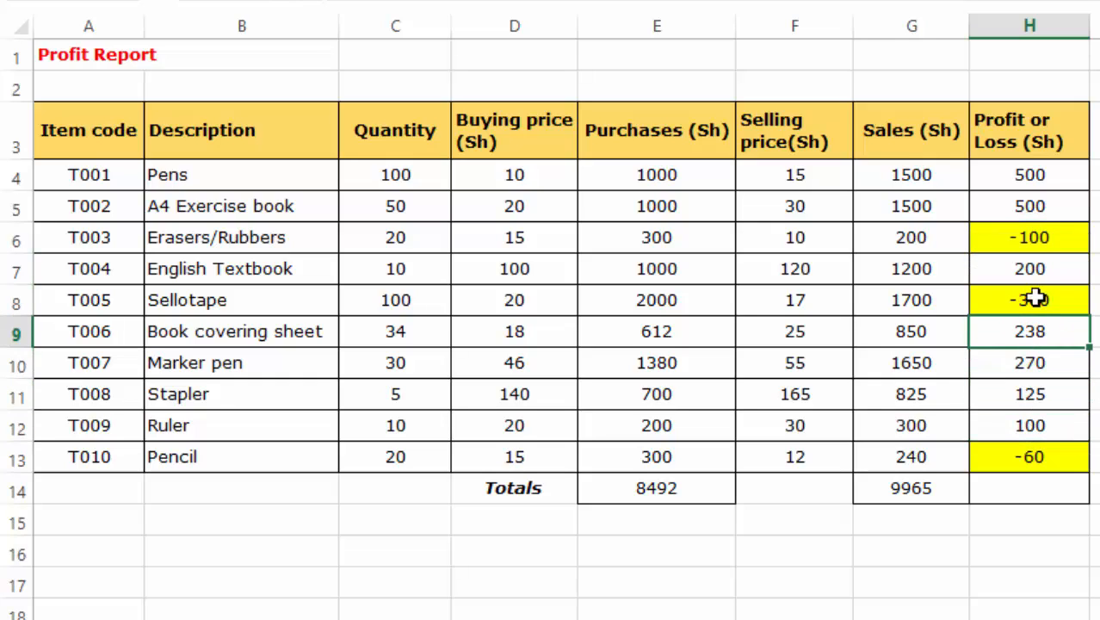
Compare the buying and selling prices of Erasers/Rubbers and Sellotape with their Profit or Loss values, and check the other items' results.
left_click(1034, 297)
left_click(1040, 269)
left_click(1038, 205)
left_click(1042, 175)
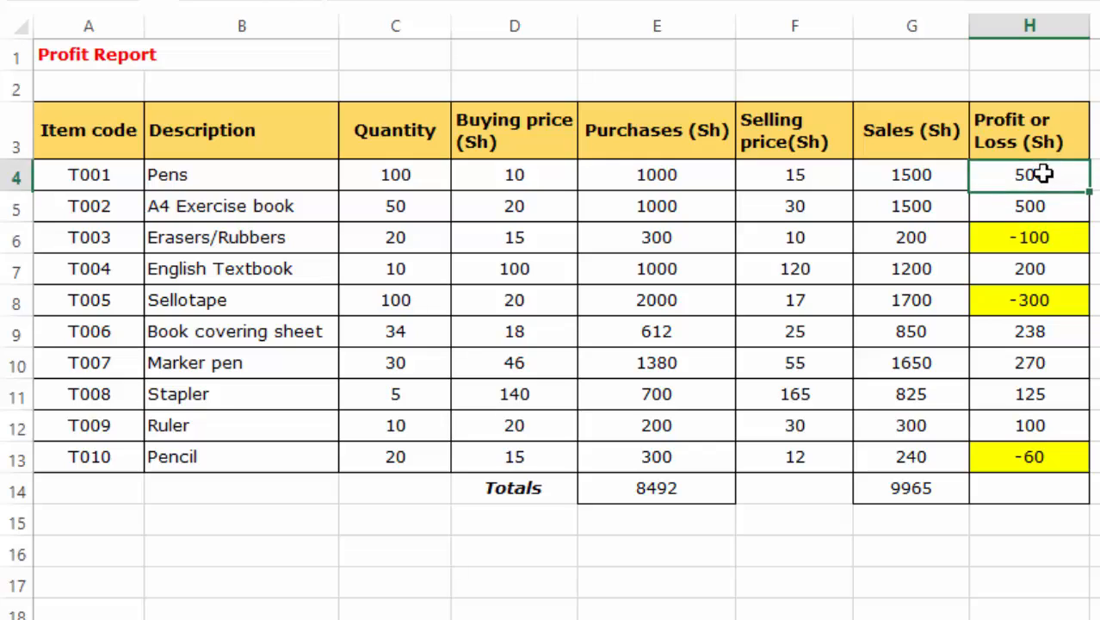
left_click(1040, 277)
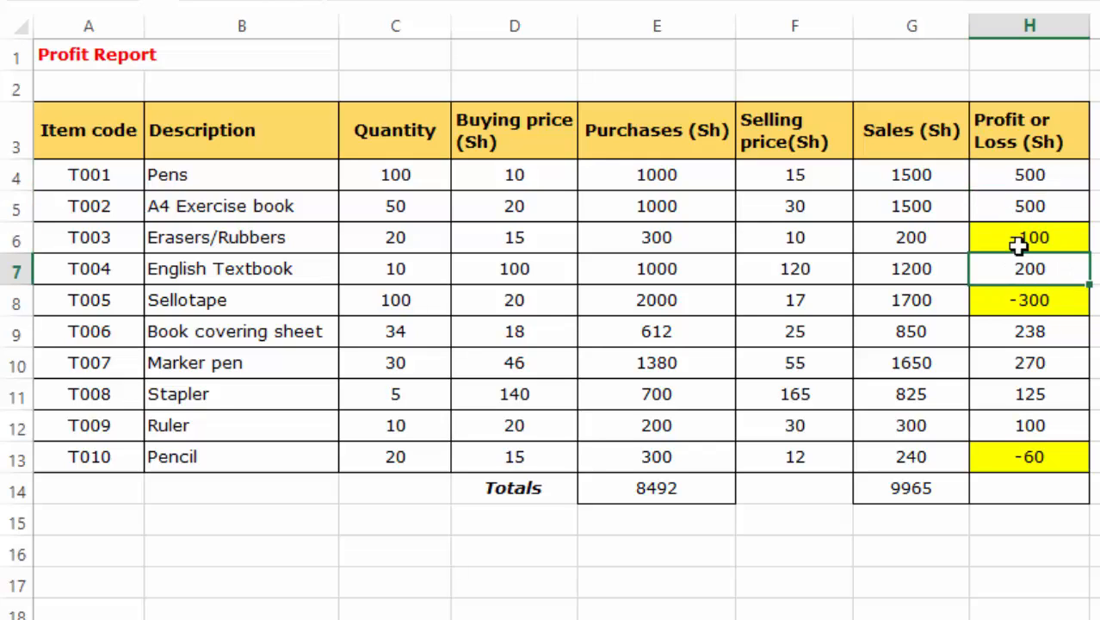
left_click(1019, 243)
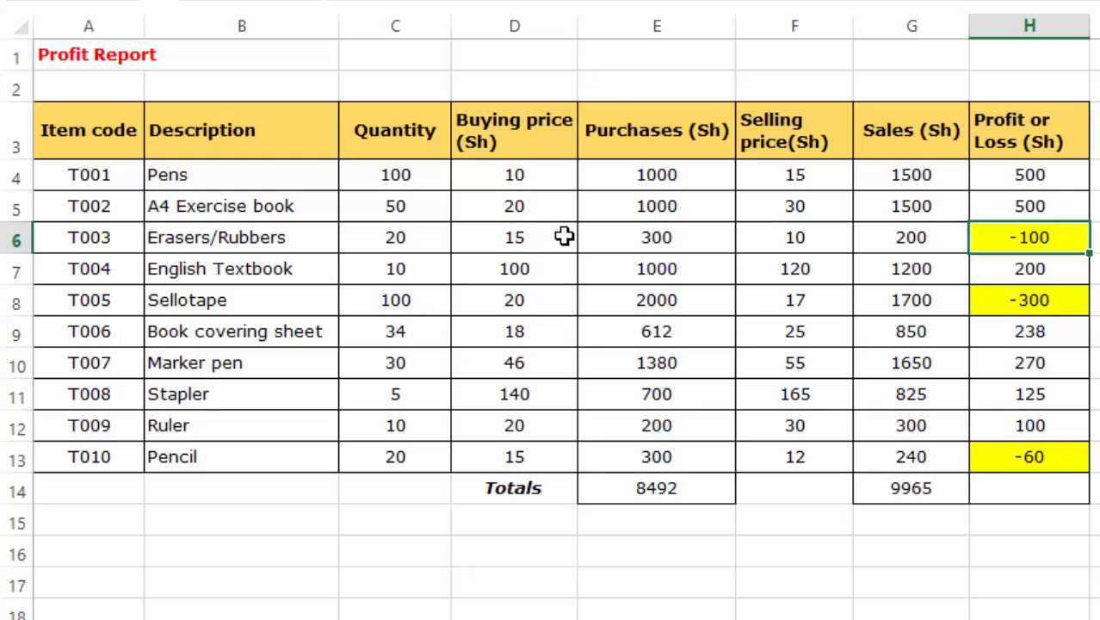
left_click(515, 240)
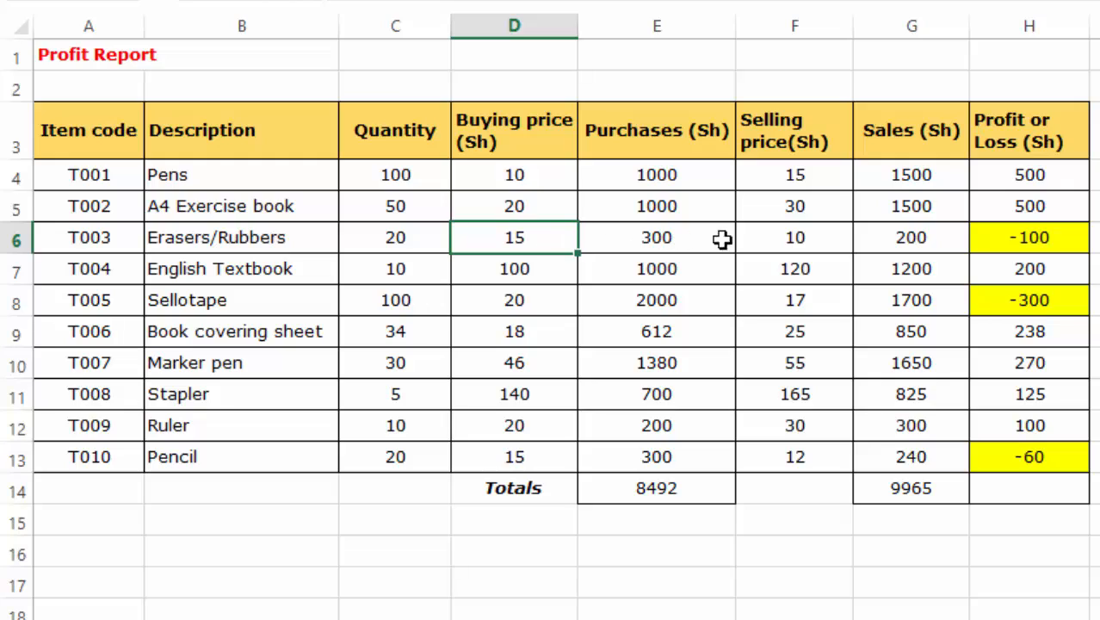
left_click(799, 239)
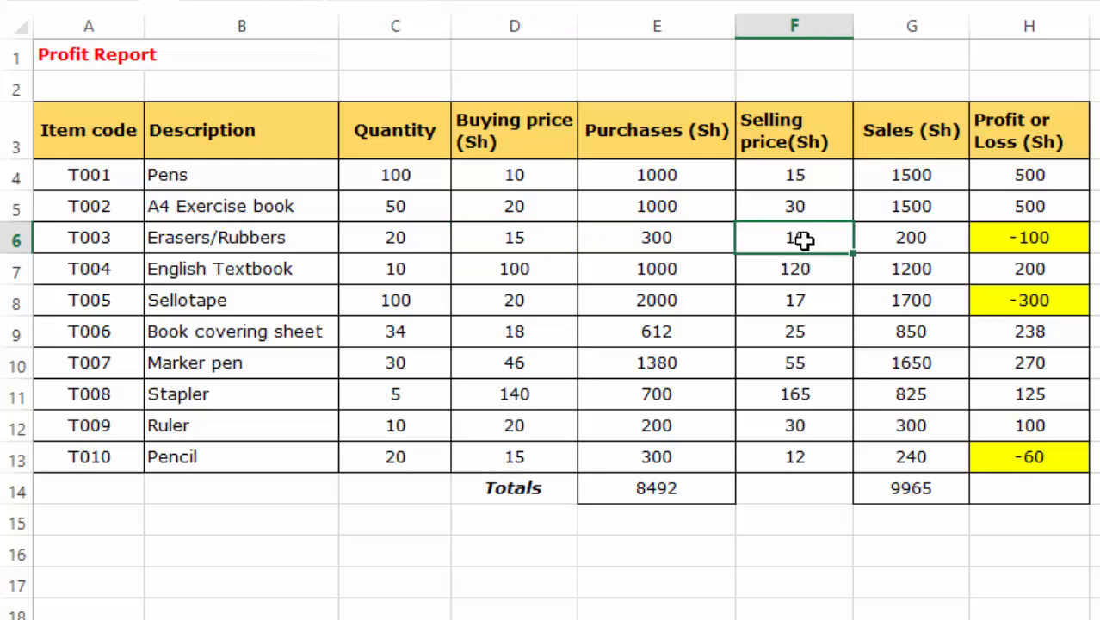
left_click(1040, 238)
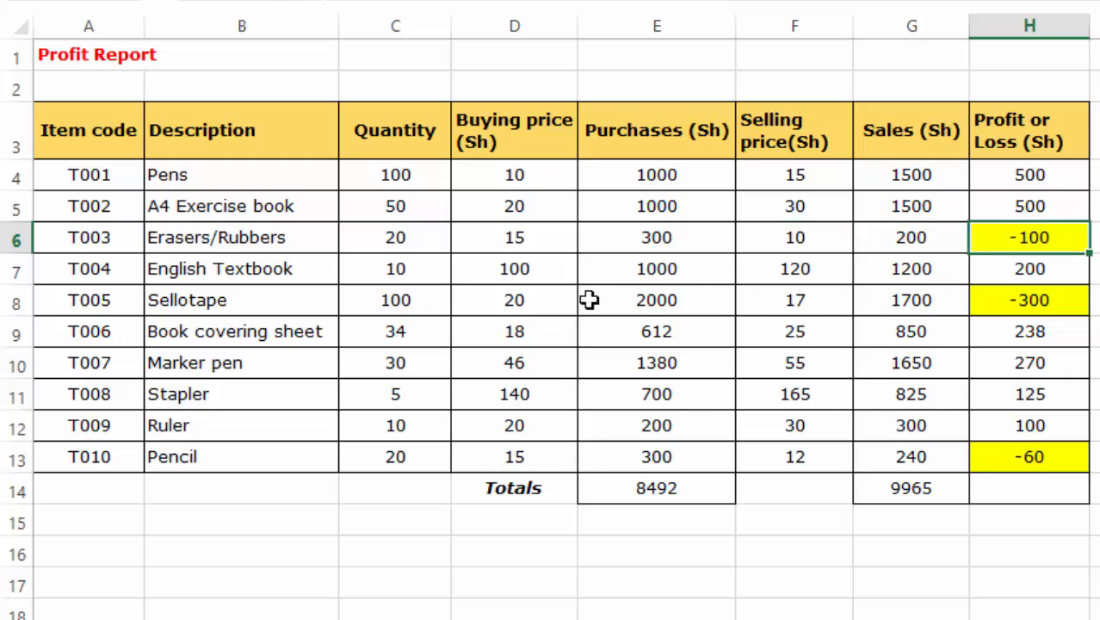
left_click(513, 300)
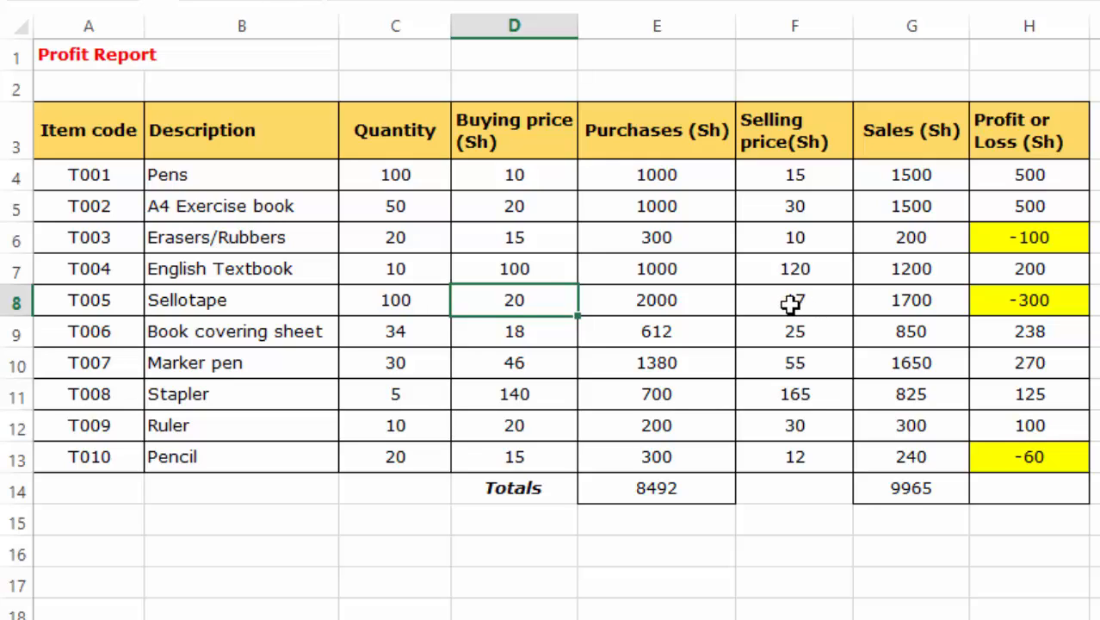
left_click(789, 303)
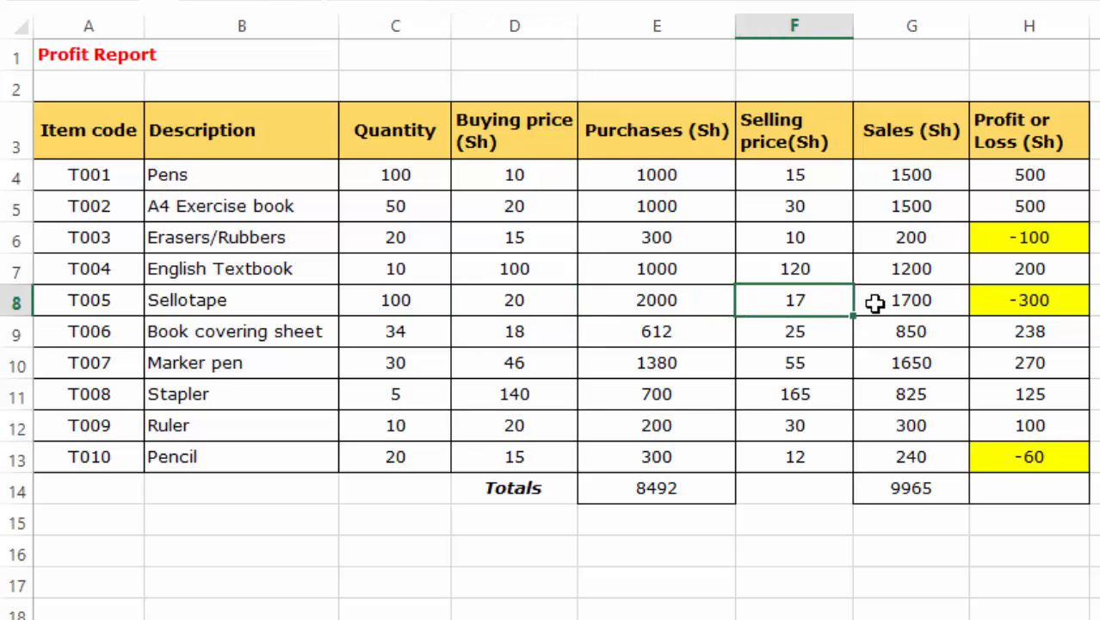
left_click(1034, 299)
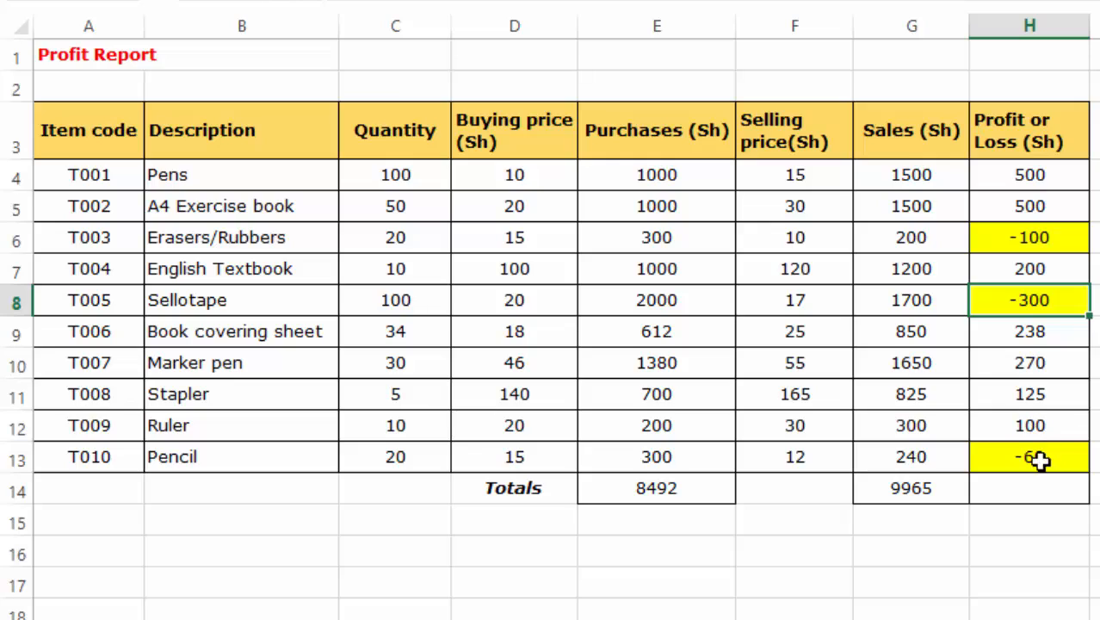
left_click(990, 454)
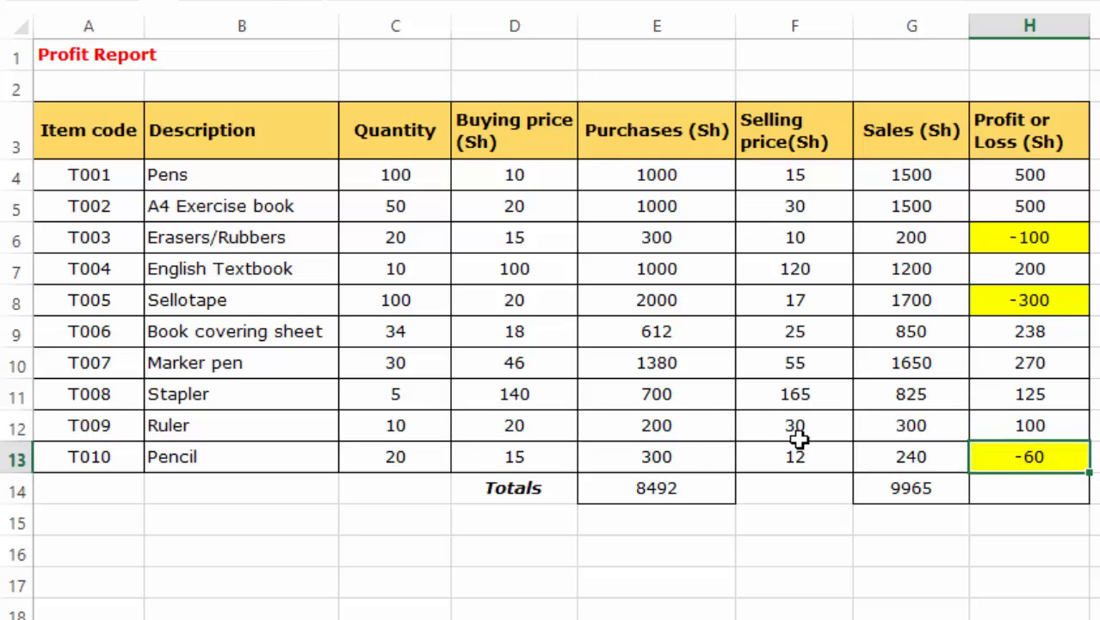
Fill the Sales total formula from G14 across into H14 to total the Profit or Loss column.
left_click(1037, 172)
left_click_drag(1038, 203, 1034, 441)
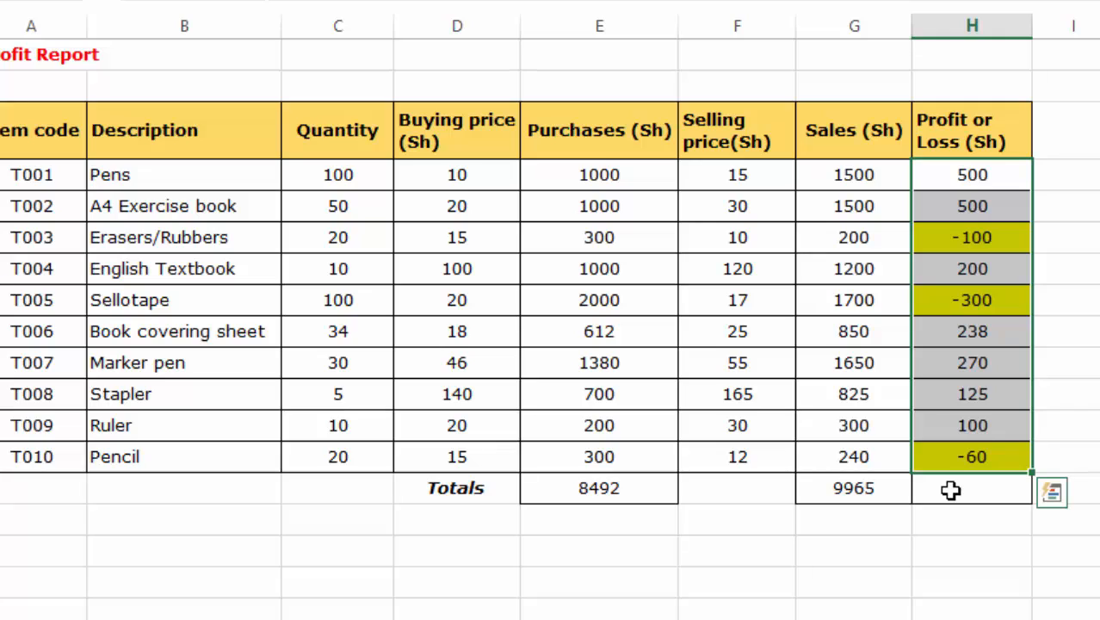
left_click(950, 490)
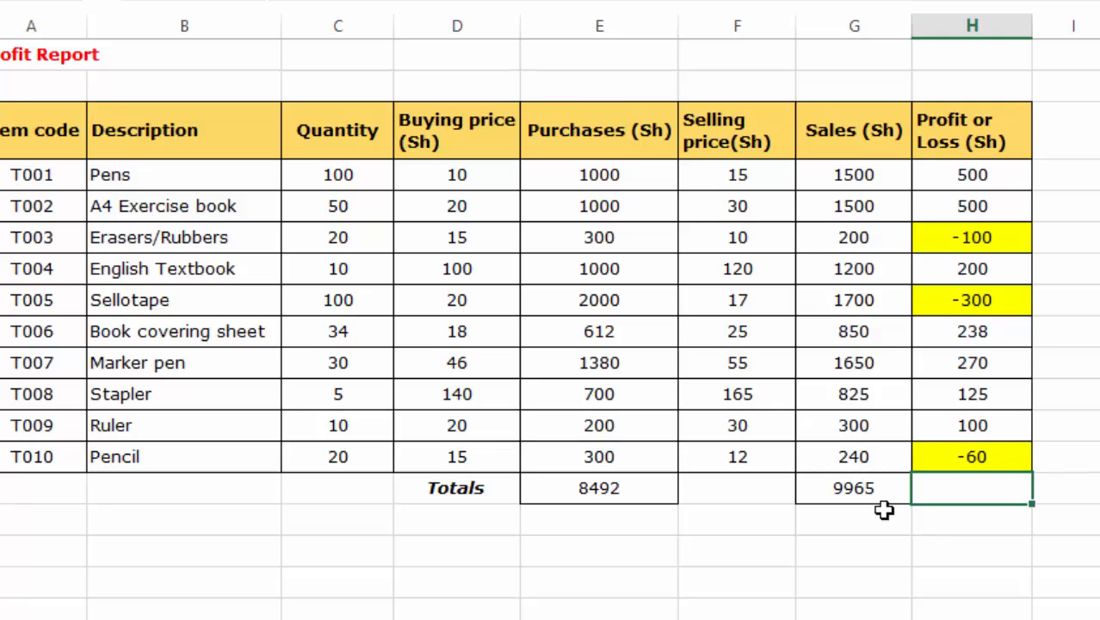
left_click(824, 491)
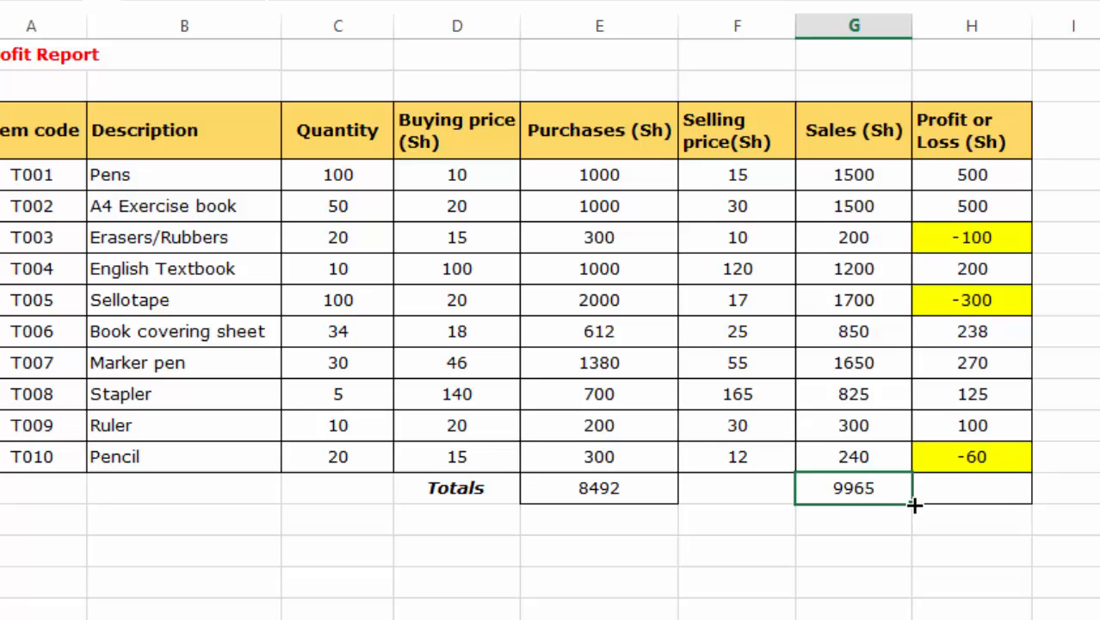
left_click_drag(923, 506, 1025, 508)
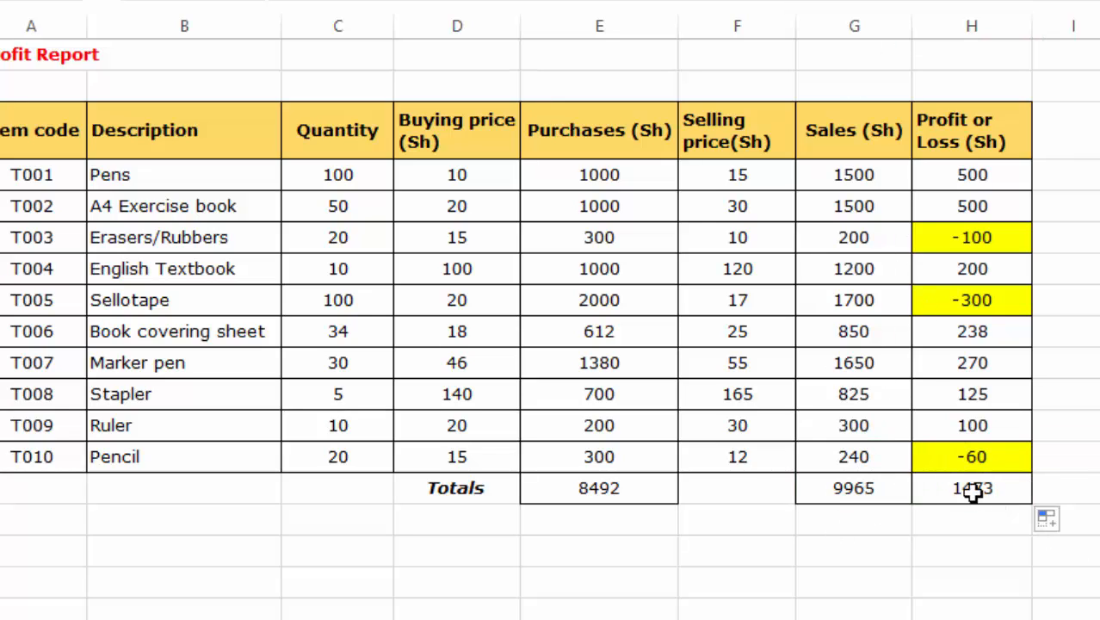
Clear H14 and total the Profit or Loss values there with the formula =SUM(H4:H13).
left_click(969, 490)
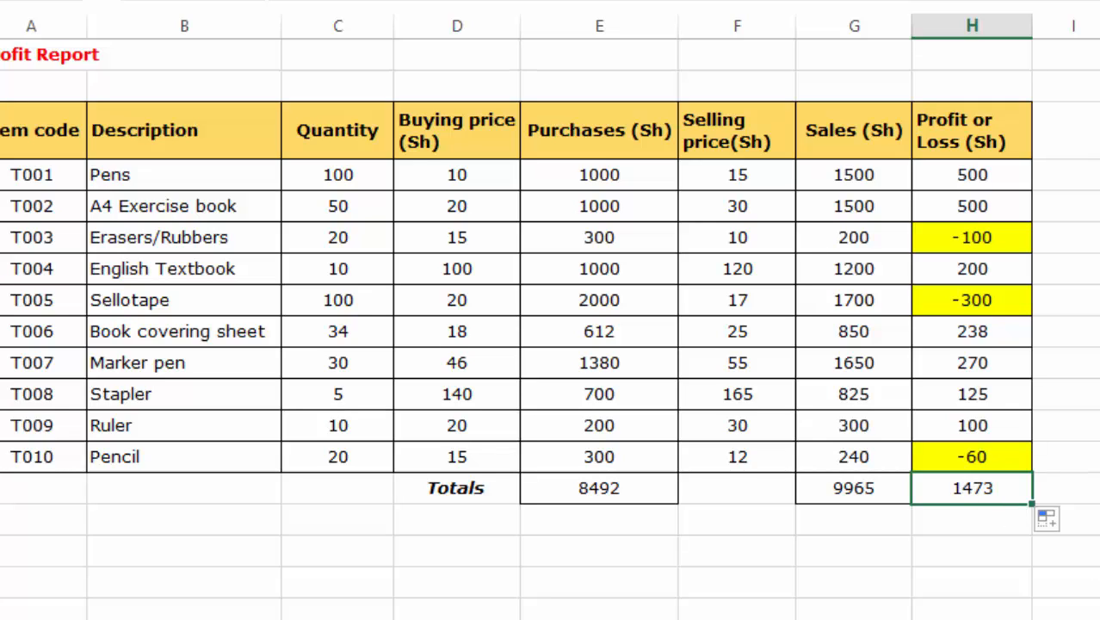
key("Delete")
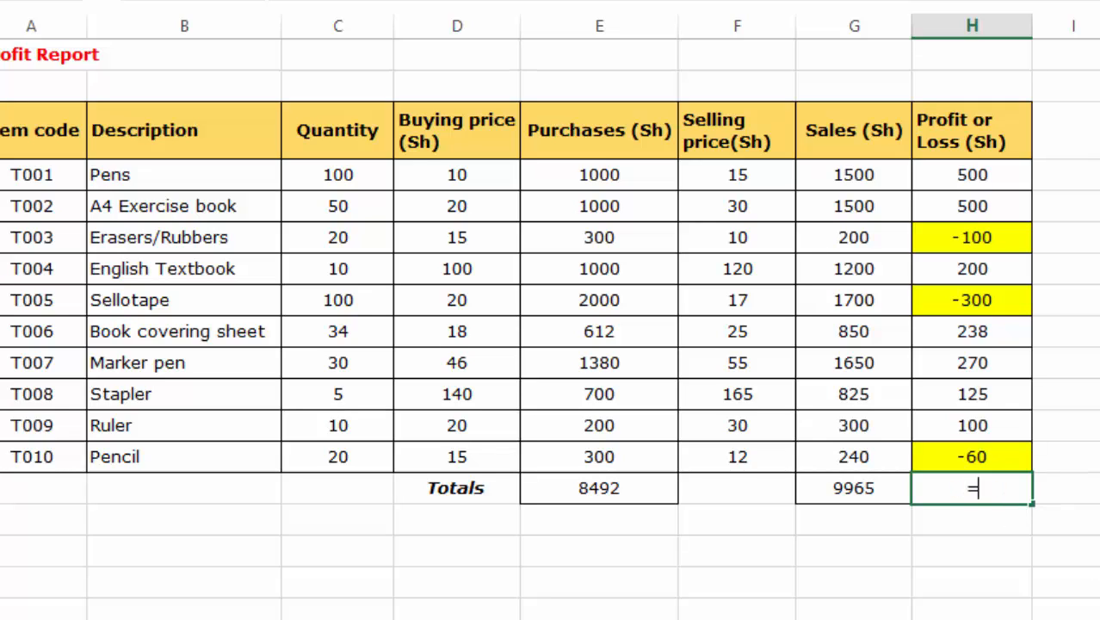
type("=sum")
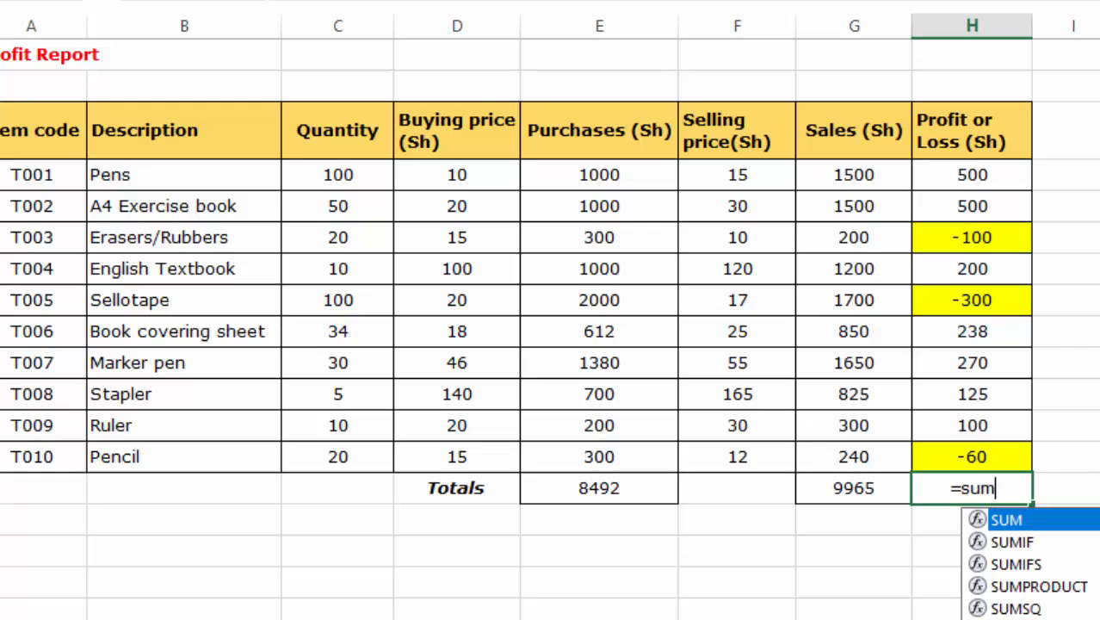
double_click(1032, 527)
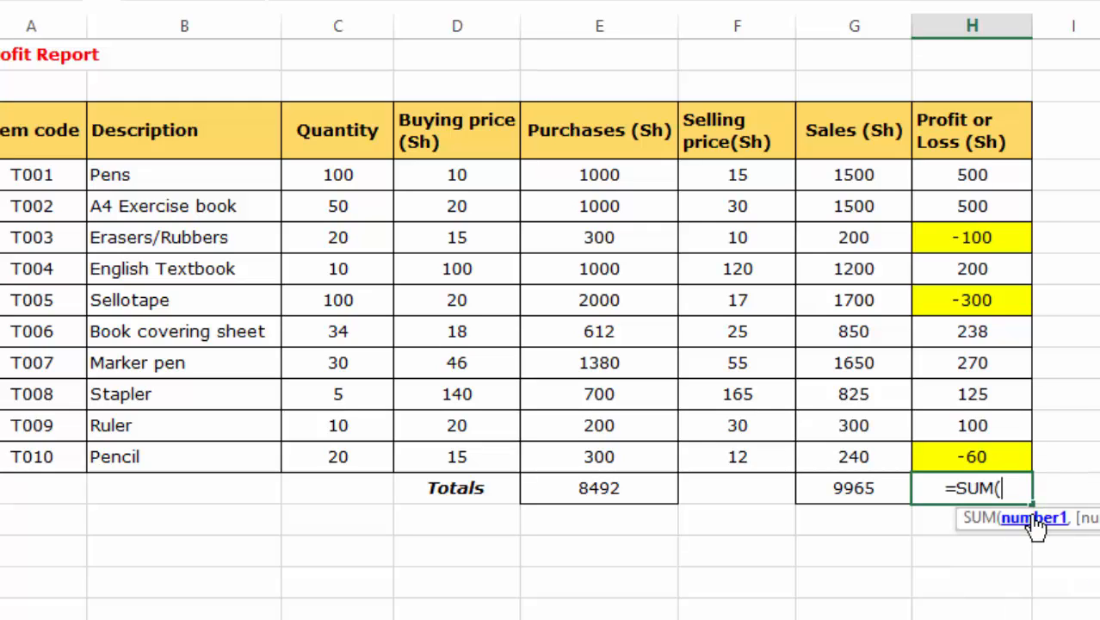
left_click(972, 176)
left_click_drag(975, 201, 971, 458)
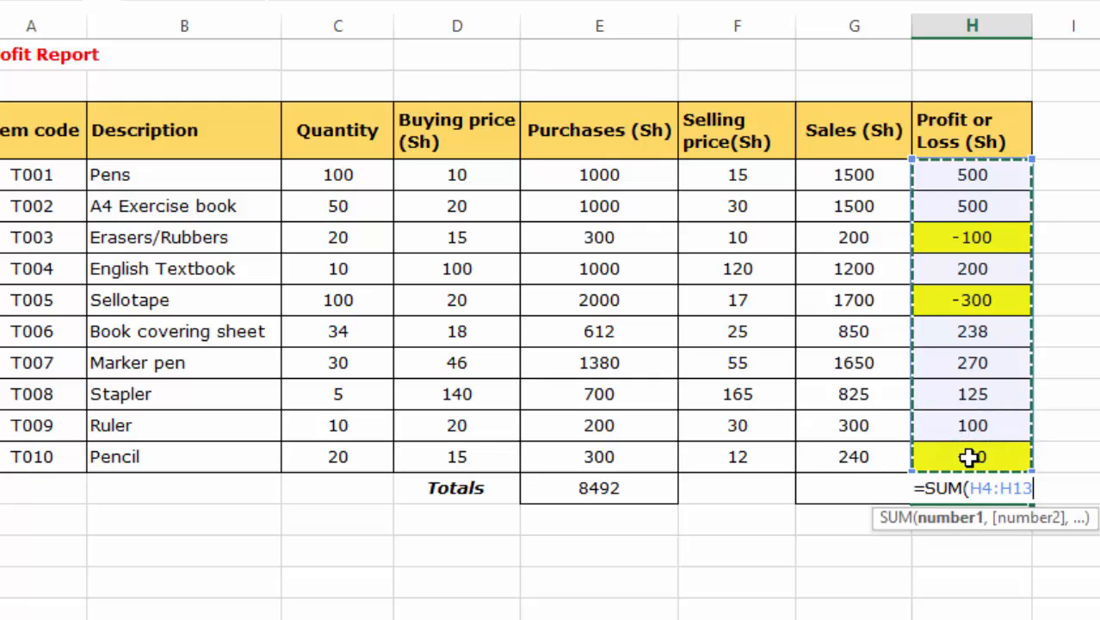
key("Return")
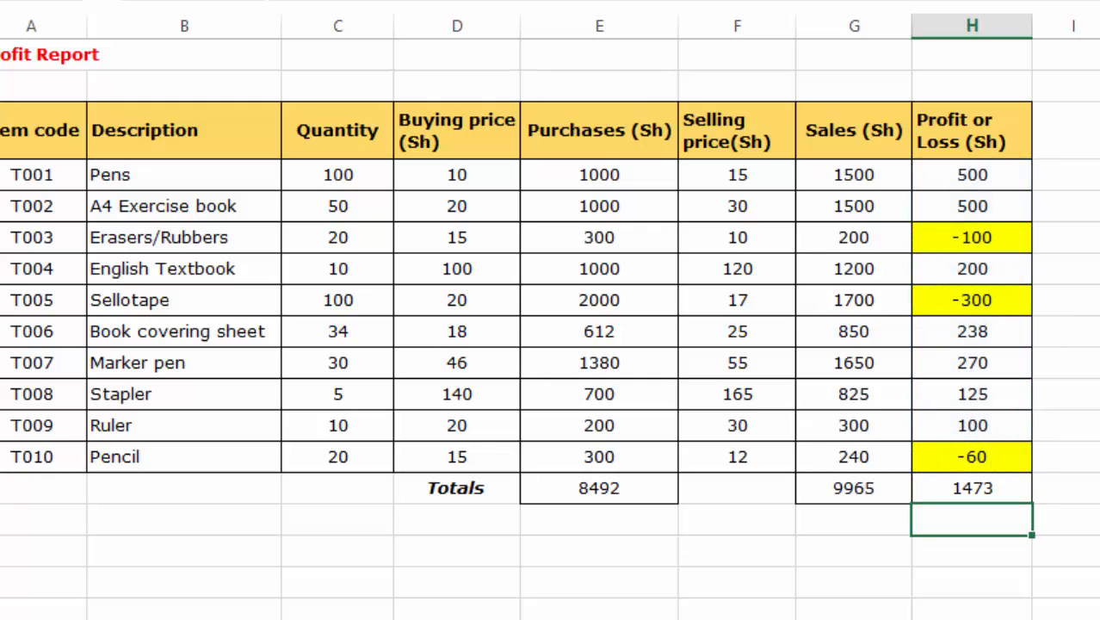
Make the Profit or Loss total in H14 bold.
left_click(981, 492)
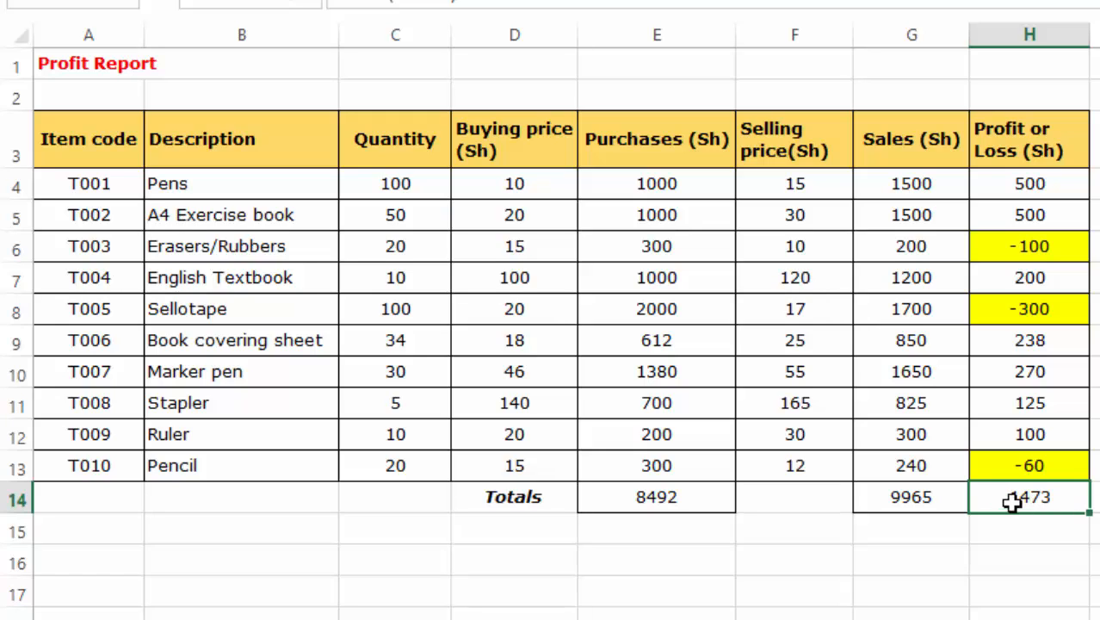
left_click(1096, 467)
left_click(1033, 500)
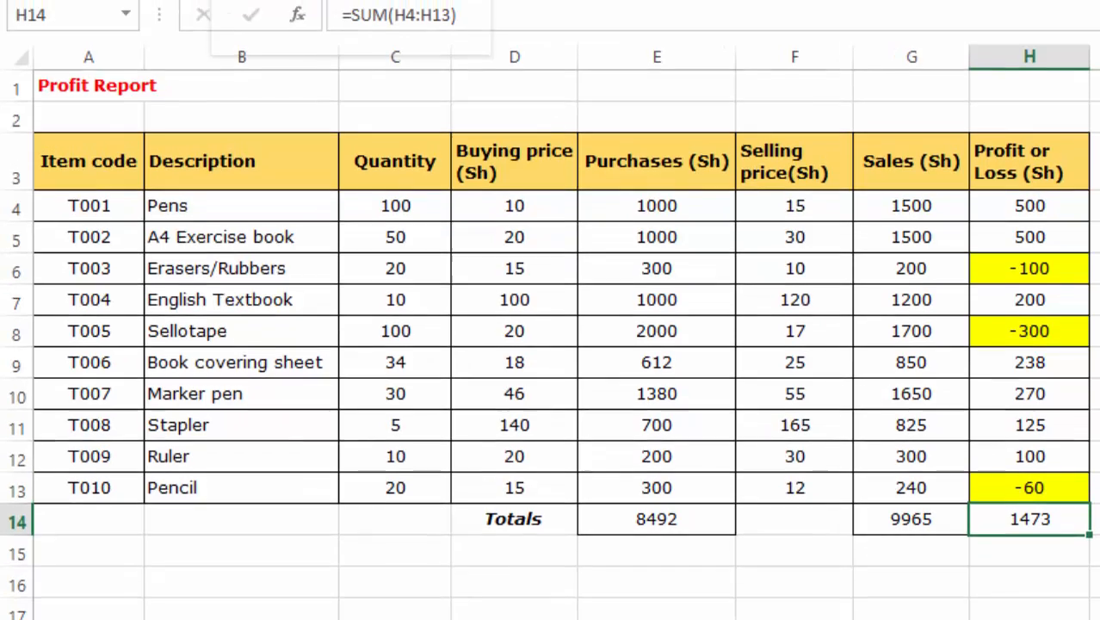
left_click(224, 20)
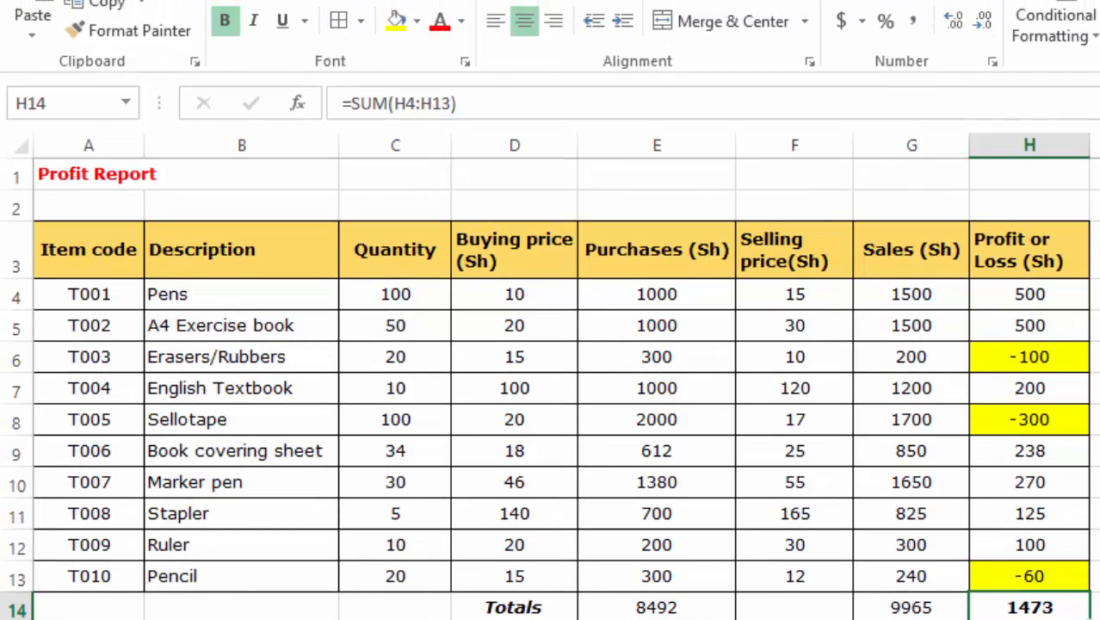
left_click(1096, 576)
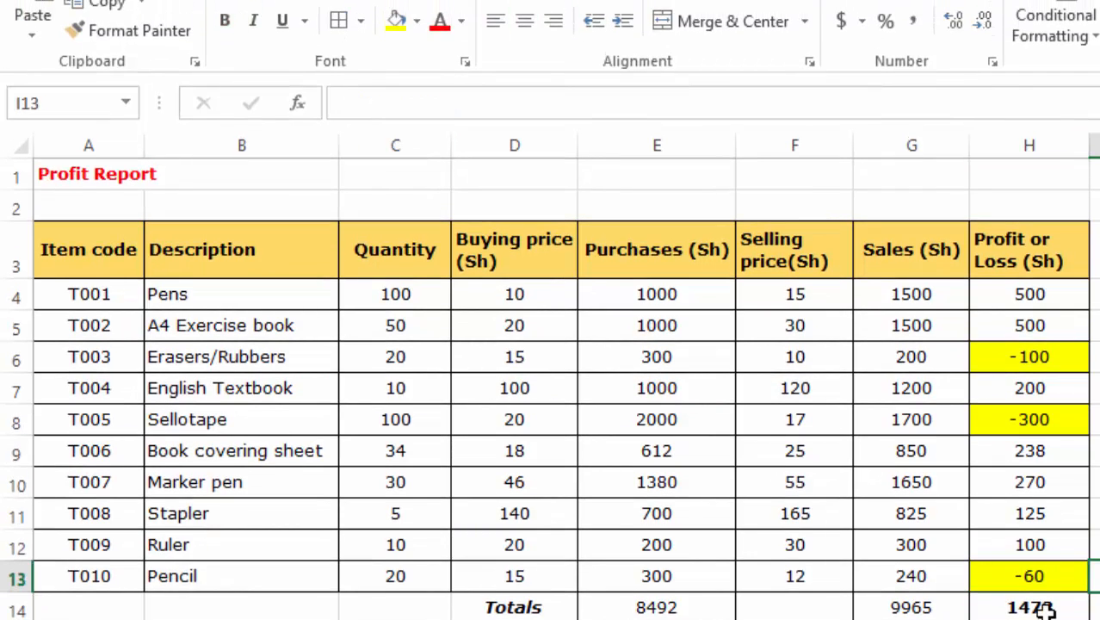
left_click(1039, 609)
left_click(1095, 576)
left_click(1099, 451)
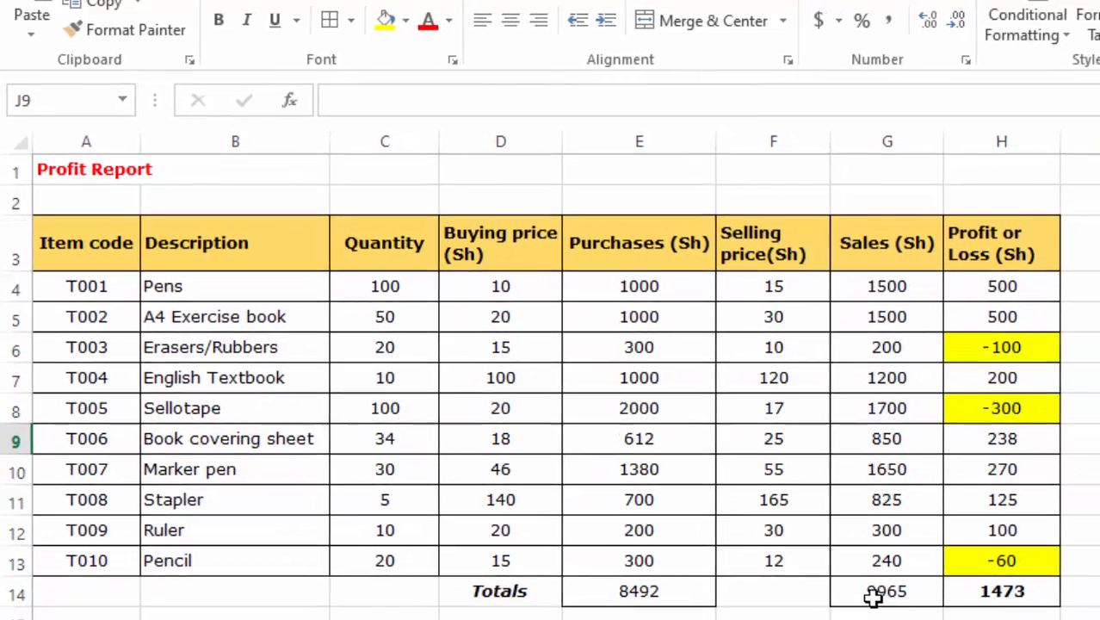
Make the Sales total in G14 and the Purchases total in E14 bold.
left_click(918, 609)
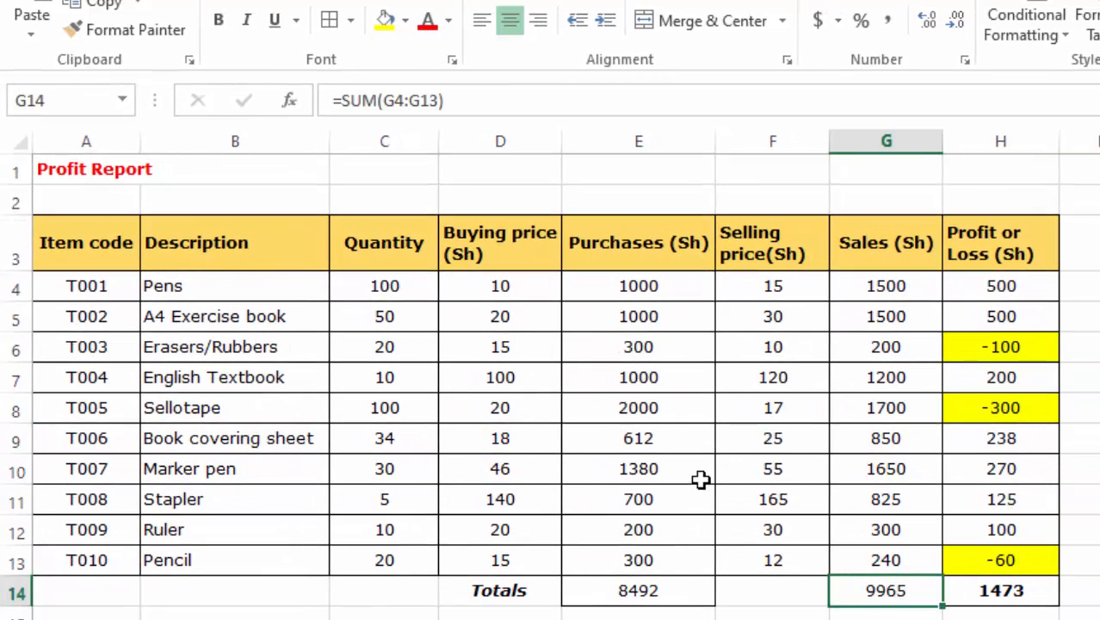
left_click(219, 20)
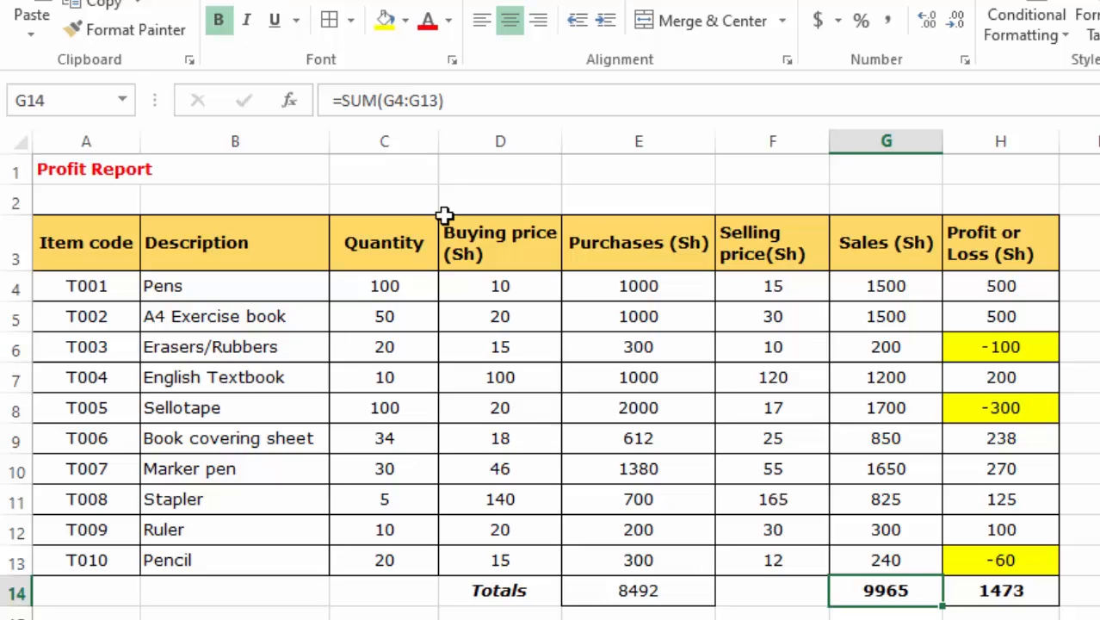
left_click(922, 613)
left_click(634, 593)
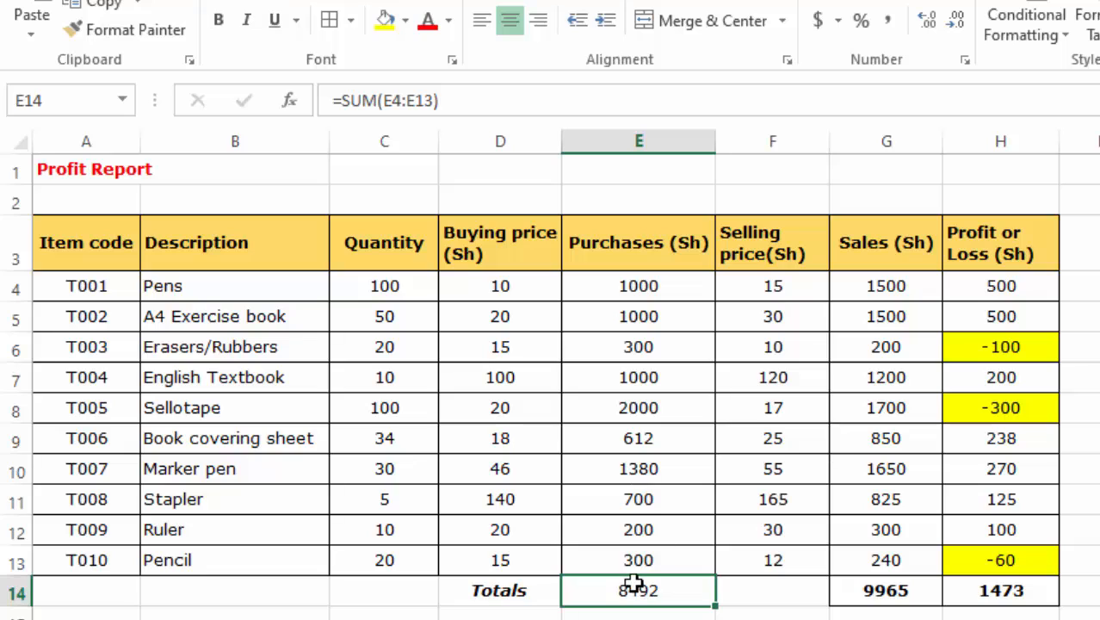
left_click(222, 21)
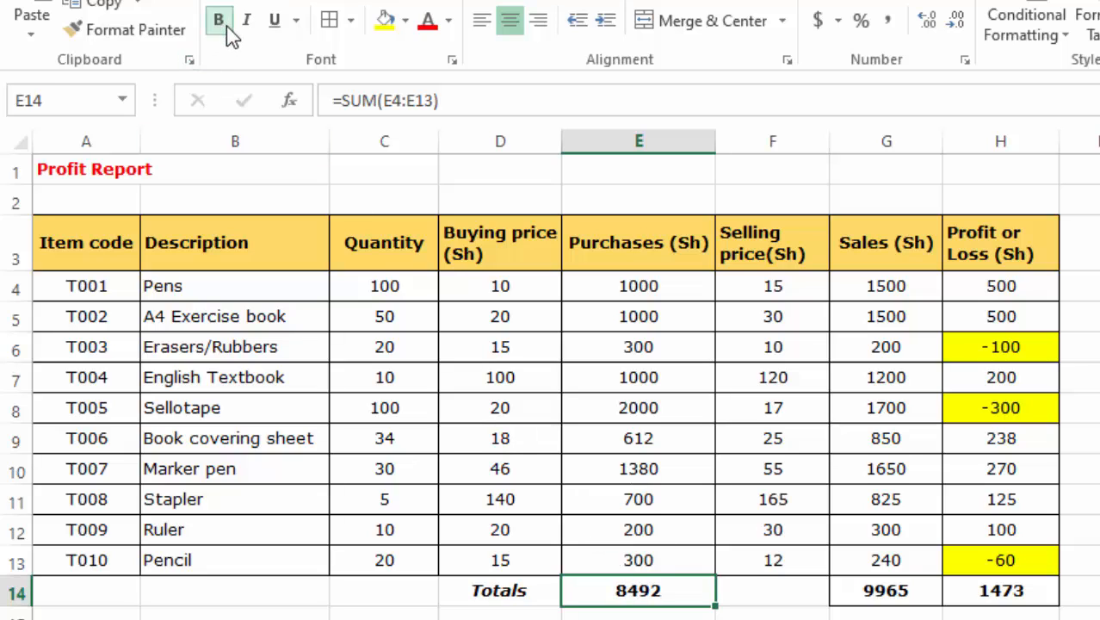
left_click(1099, 532)
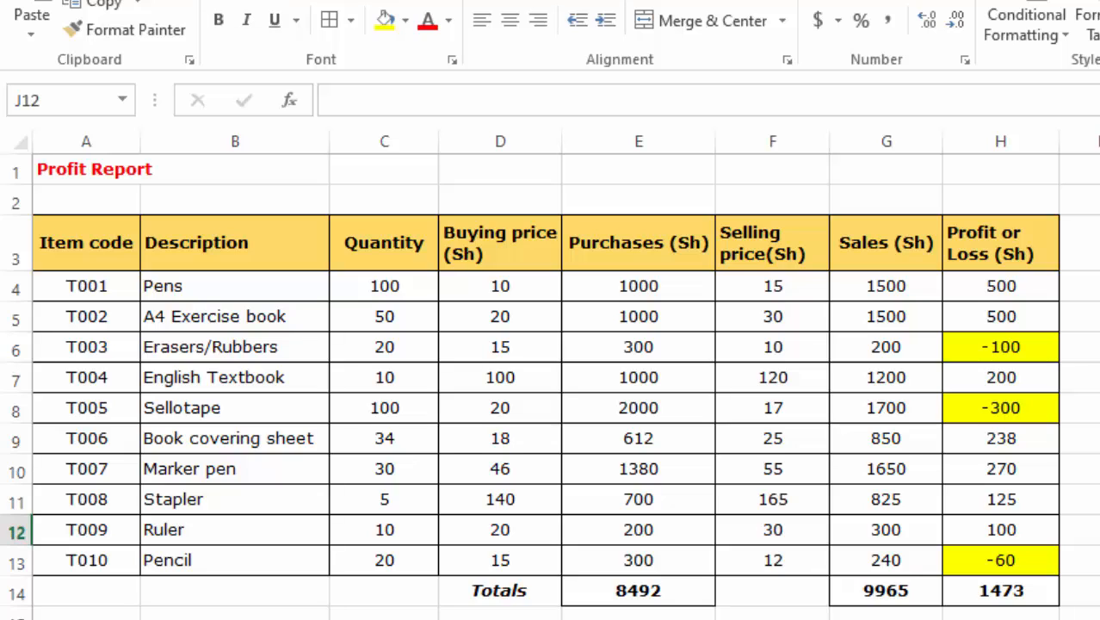
left_click(992, 591)
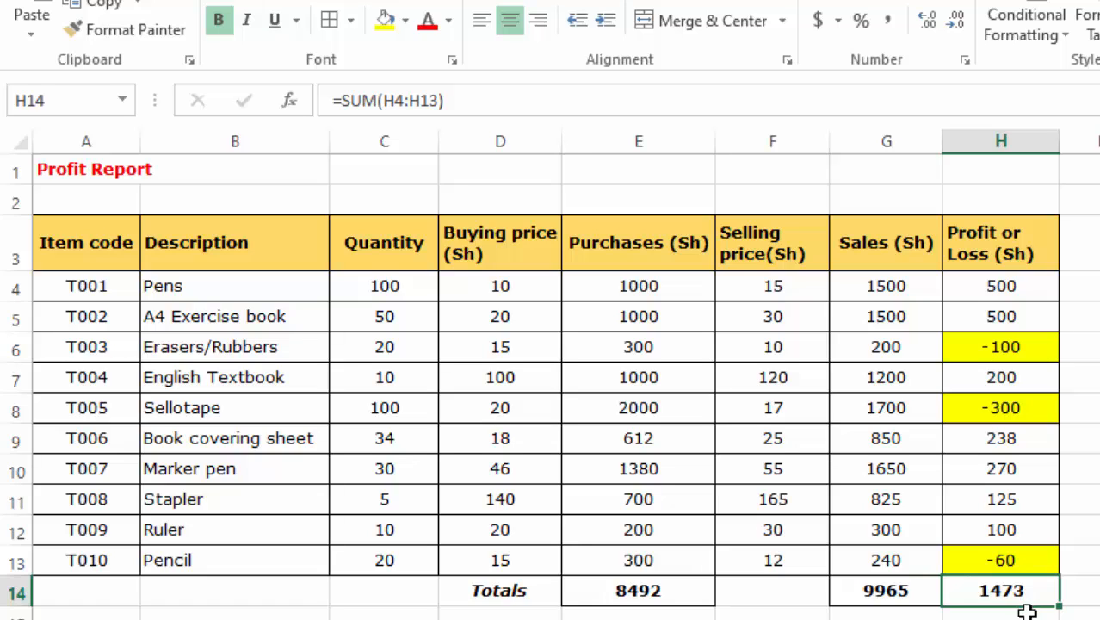
left_click(1095, 386)
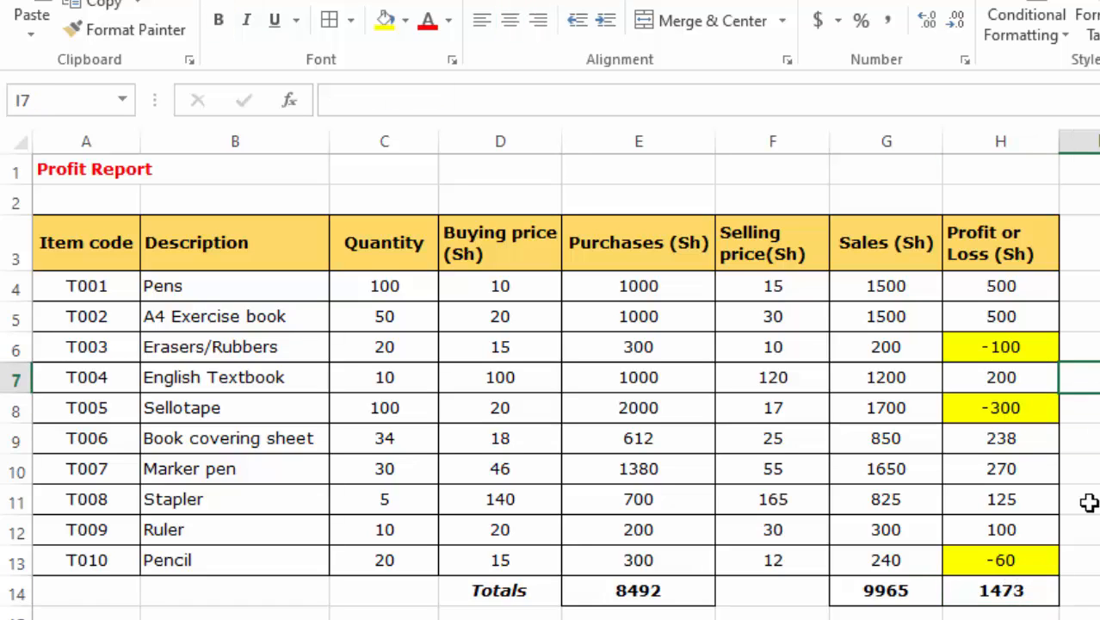